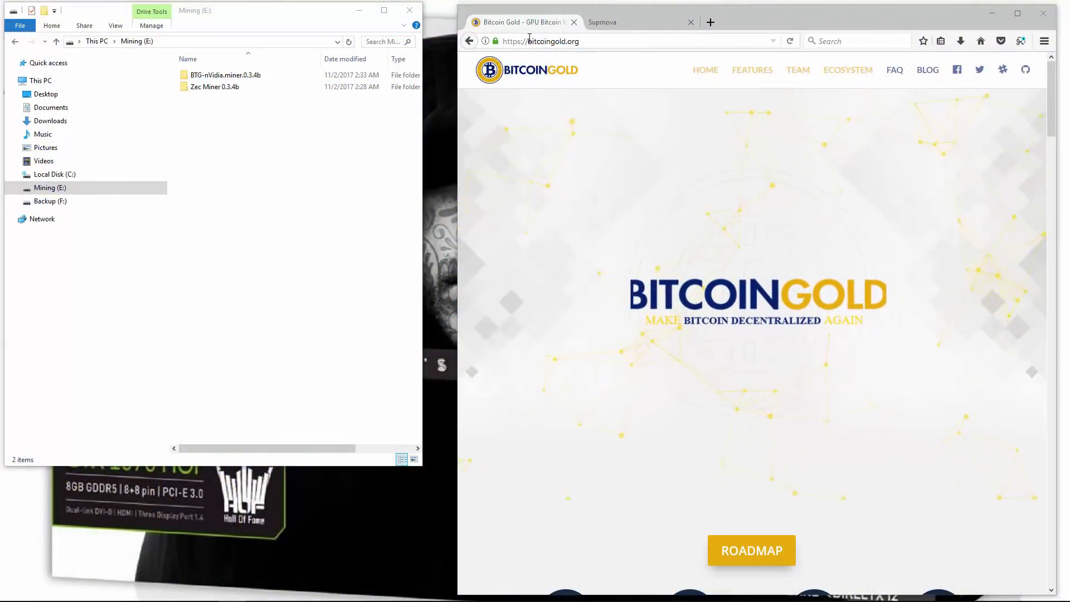
Scroll bitcoingold.org to its Pools list and open Pool.gold in a new tab
{"action": "left_click_drag", "start_coordinate": [528, 41], "coordinate": [580, 41]}
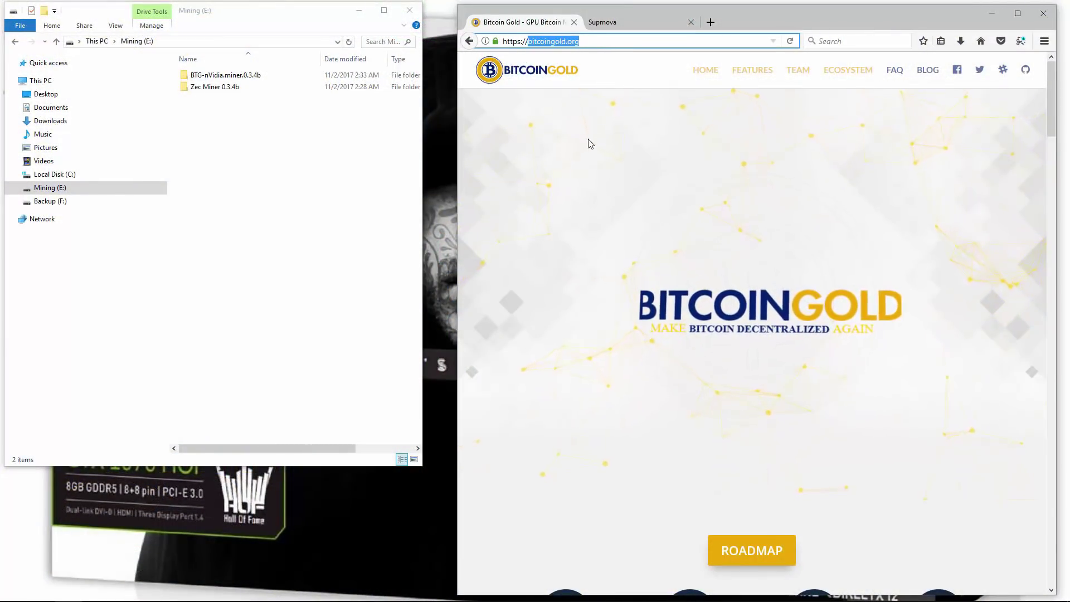
{"action": "scroll", "coordinate": [580, 160], "scroll_direction": "down", "scroll_amount": 15}
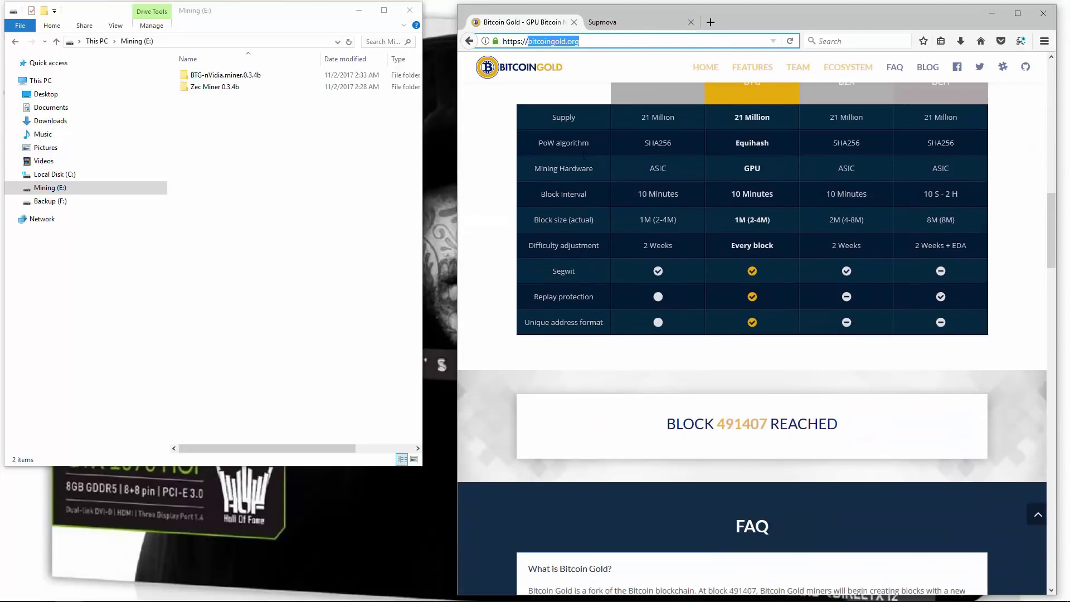
{"action": "scroll", "coordinate": [581, 155], "scroll_direction": "up", "scroll_amount": 2}
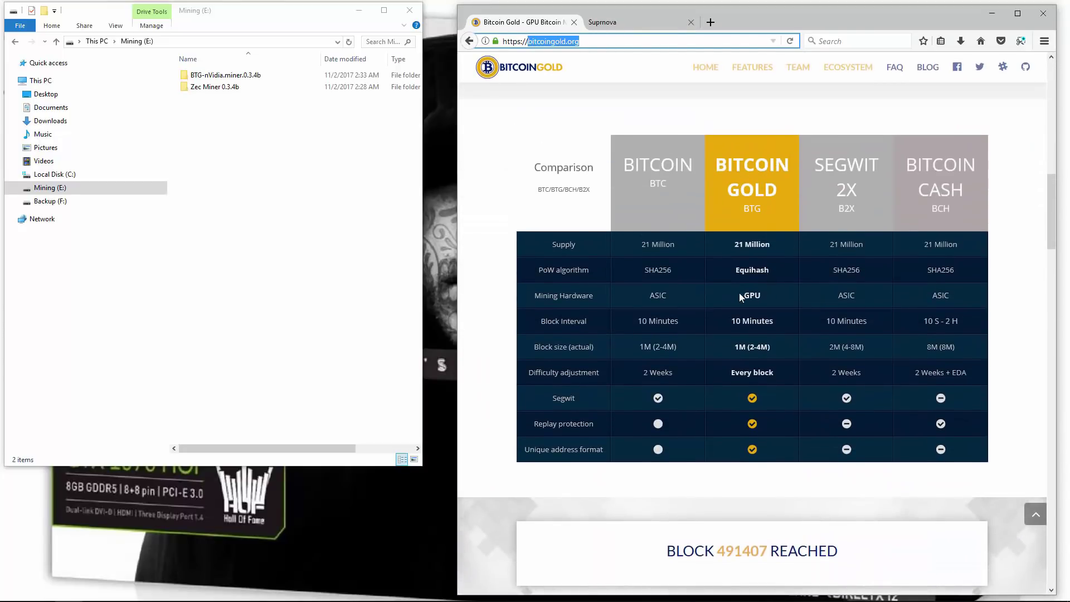
{"action": "scroll", "coordinate": [739, 293], "scroll_direction": "down", "scroll_amount": 15}
{"action": "scroll", "coordinate": [720, 282], "scroll_direction": "down", "scroll_amount": 15}
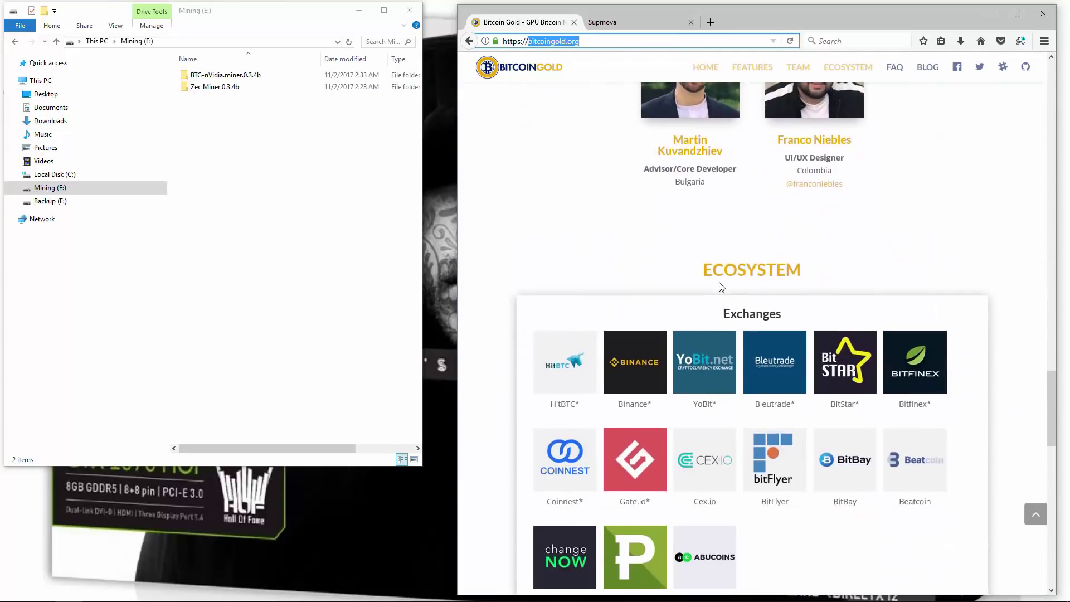
{"action": "scroll", "coordinate": [719, 284], "scroll_direction": "up", "scroll_amount": 1}
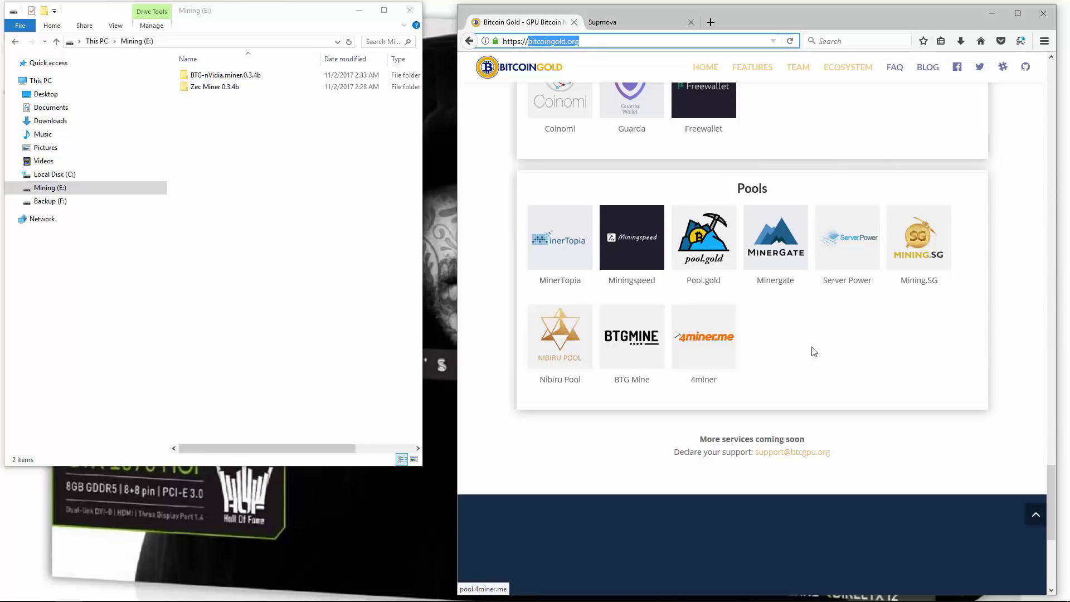
{"action": "left_click", "coordinate": [700, 245]}
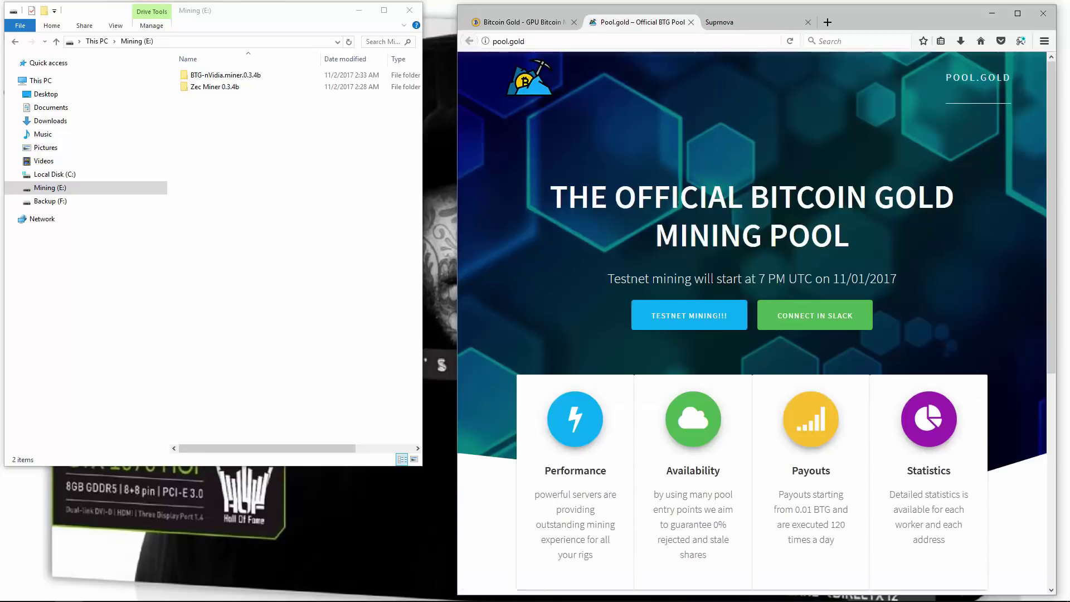
Go from pool.gold's official pool page to the TESTNET mining pool
{"action": "left_click_drag", "start_coordinate": [552, 196], "coordinate": [943, 231]}
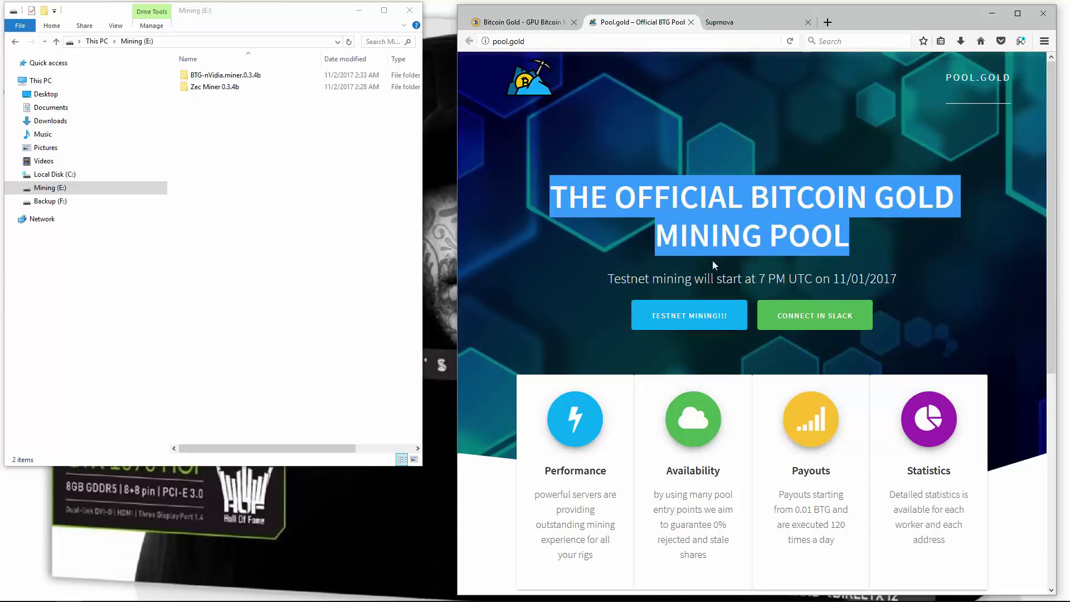
{"action": "double_click", "coordinate": [612, 280]}
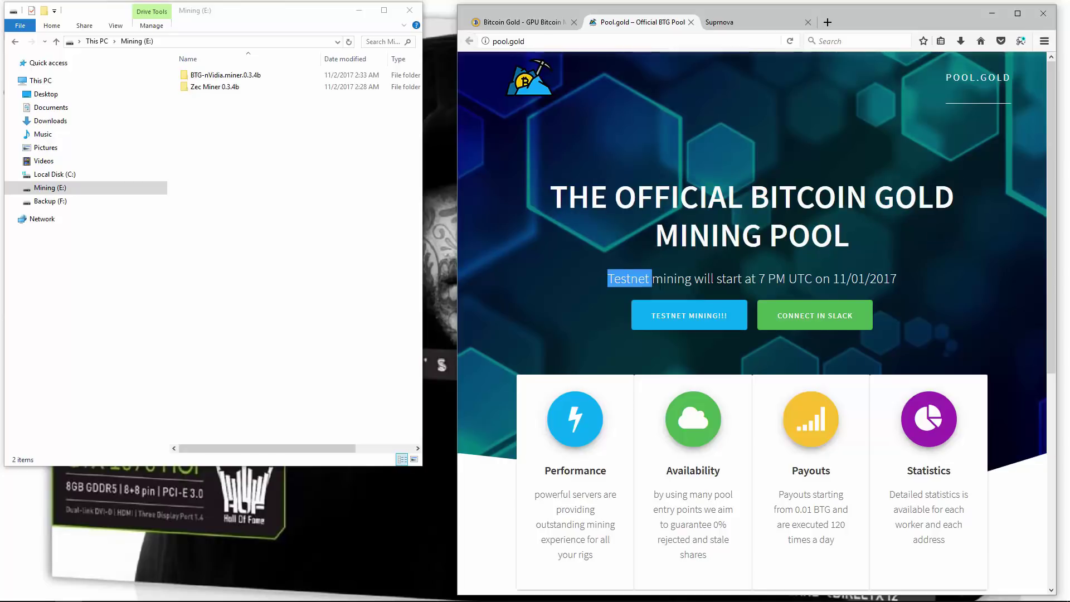
{"action": "left_click", "coordinate": [686, 318]}
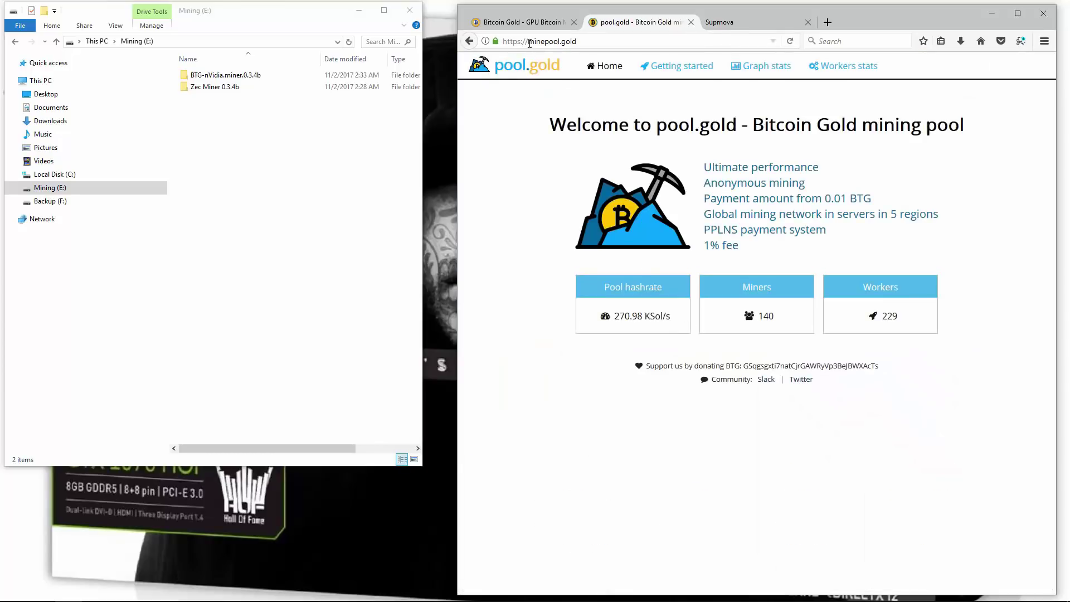
Open minepool.gold's Getting started page with the Claymore and CUDA miner downloads
{"action": "left_click", "coordinate": [530, 42]}
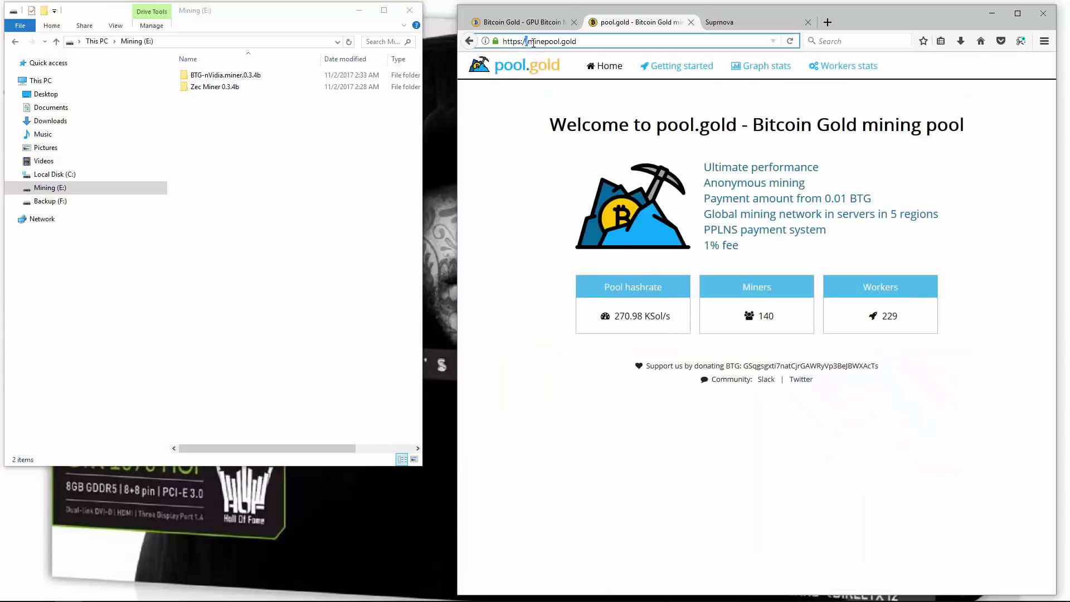
{"action": "left_click_drag", "start_coordinate": [527, 42], "coordinate": [567, 39]}
{"action": "left_click", "coordinate": [682, 66]}
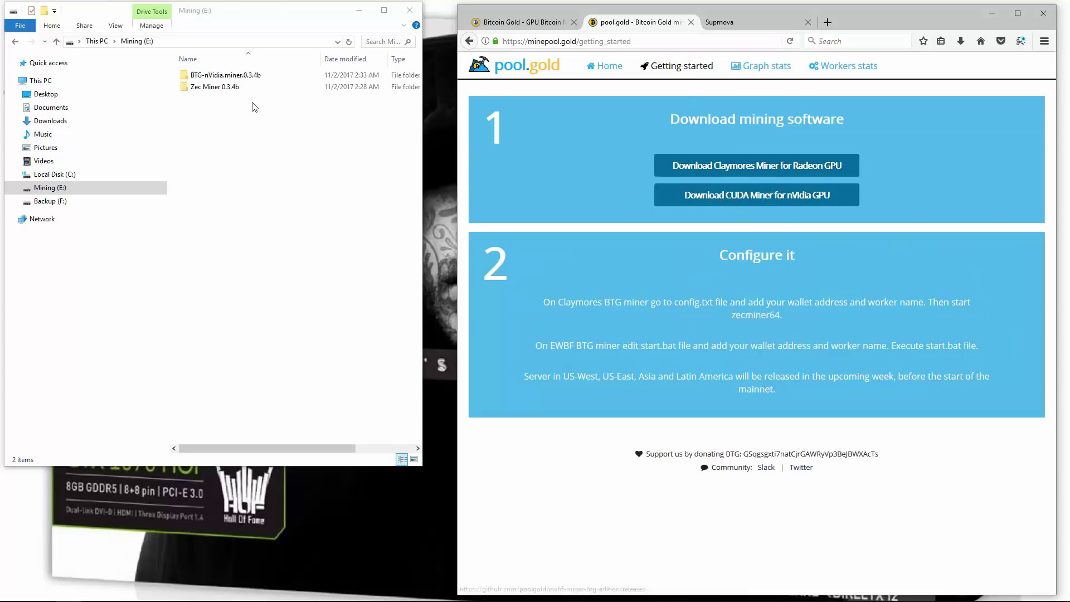
{"action": "left_click", "coordinate": [229, 87]}
Open start.bat from the BTG-nVidia.miner.0.3.4b folder in Notepad
{"action": "left_click", "coordinate": [198, 78]}
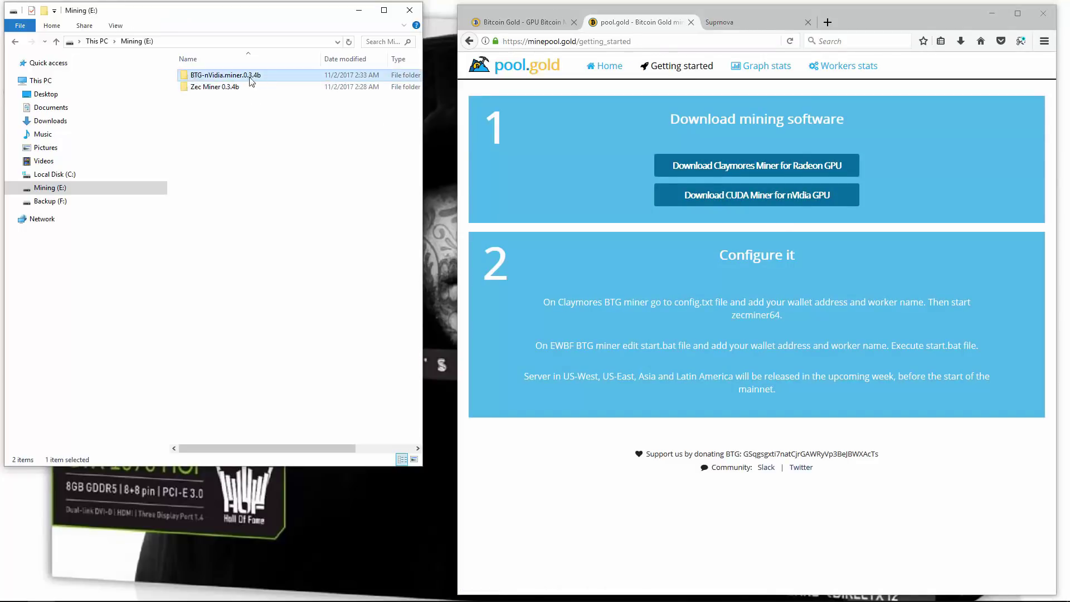
{"action": "double_click", "coordinate": [221, 80]}
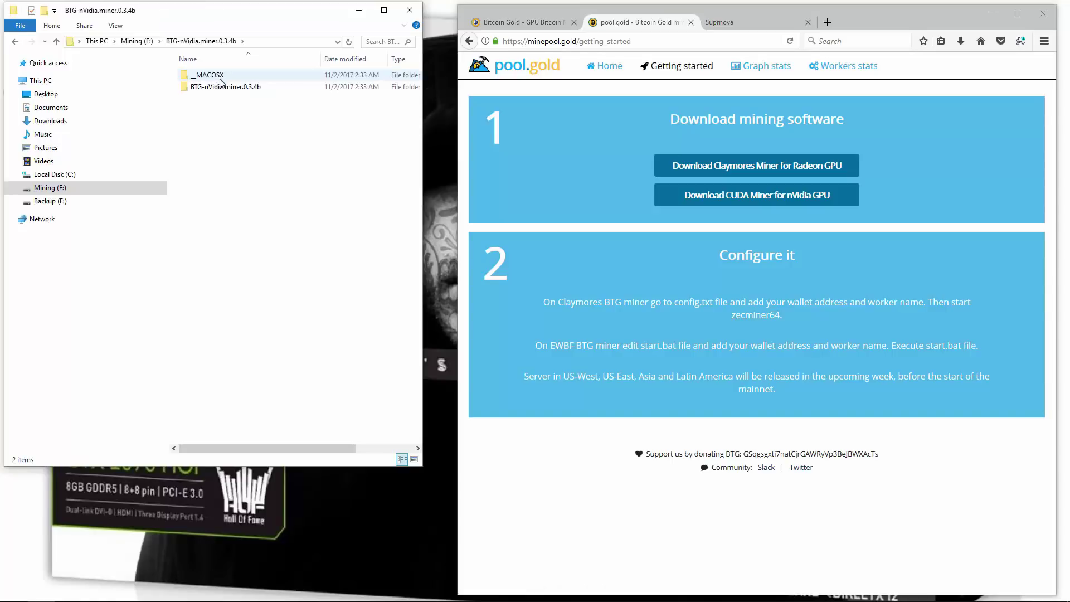
{"action": "double_click", "coordinate": [218, 88]}
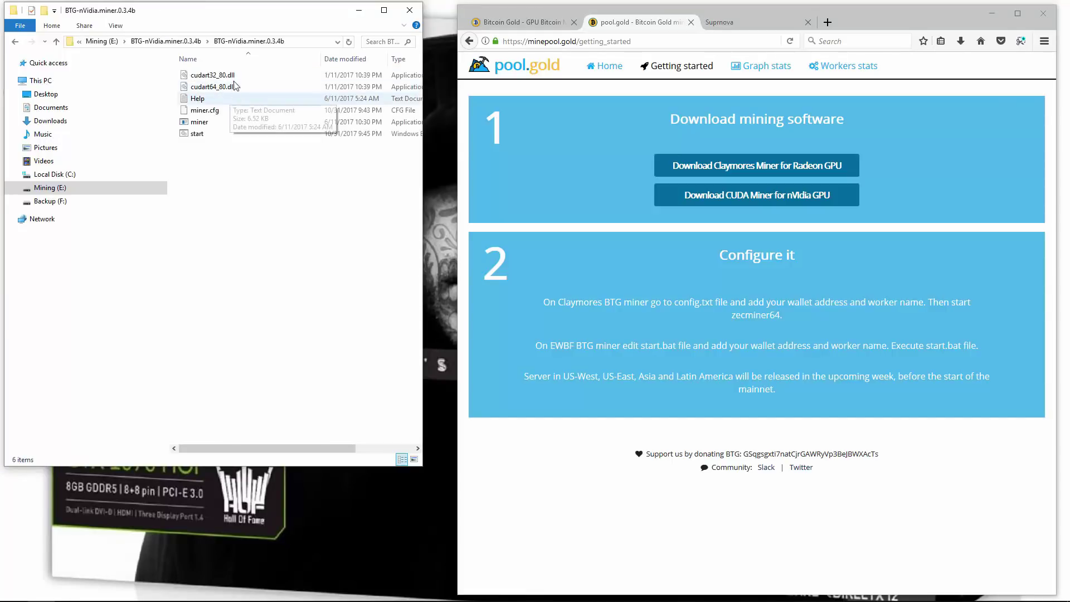
{"action": "right_click", "coordinate": [198, 136]}
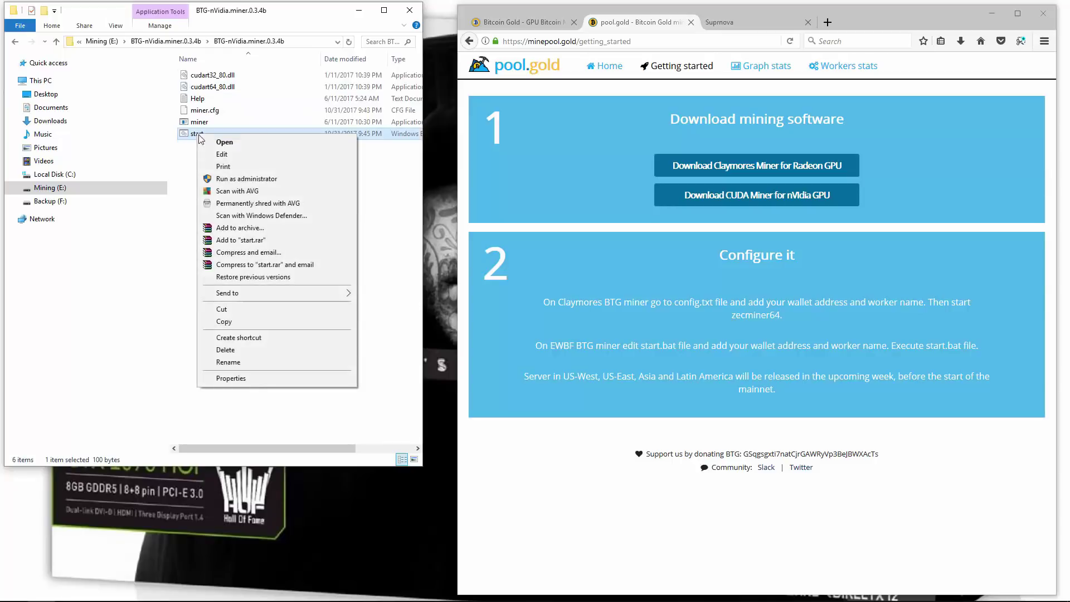
{"action": "left_click", "coordinate": [224, 159]}
Paste the wallet address over the placeholder, change MyWorker to 1070, and save start.bat
{"action": "left_click_drag", "start_coordinate": [92, 203], "coordinate": [147, 203]}
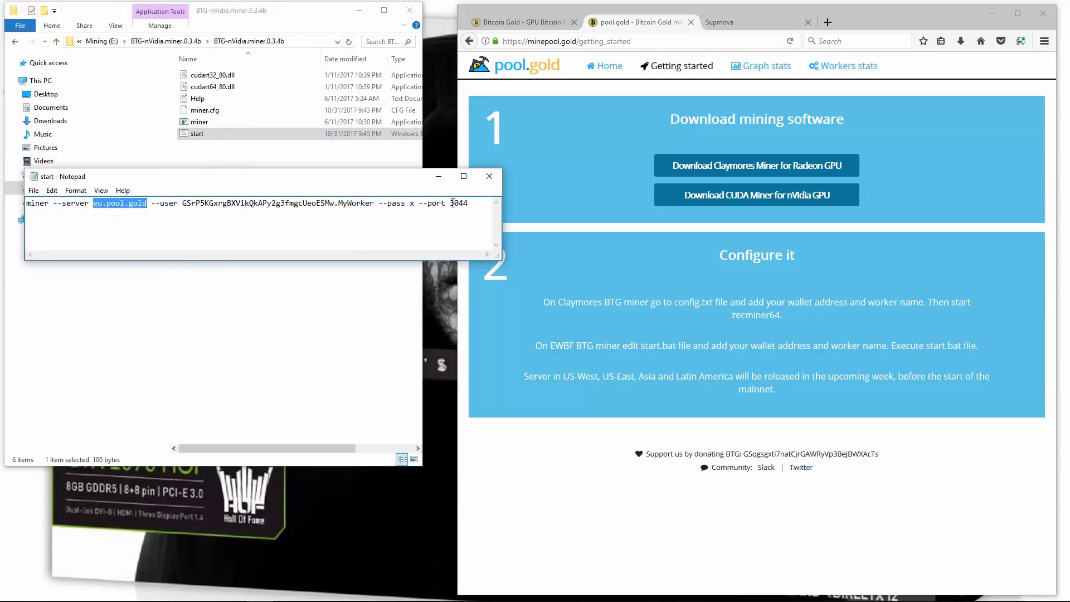
{"action": "left_click_drag", "start_coordinate": [451, 203], "coordinate": [464, 202]}
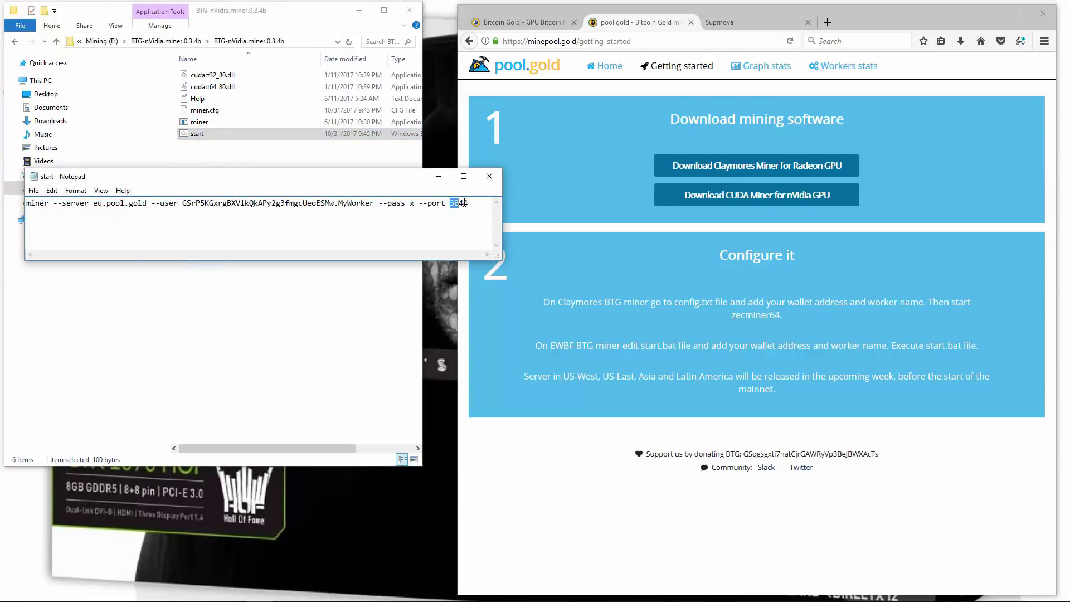
{"action": "mouse_move", "coordinate": [182, 203]}
{"action": "left_mouse_down"}
{"action": "mouse_move", "coordinate": [332, 205]}
{"action": "mouse_move", "coordinate": [184, 203]}
{"action": "left_mouse_up"}
{"action": "right_click", "coordinate": [194, 202]}
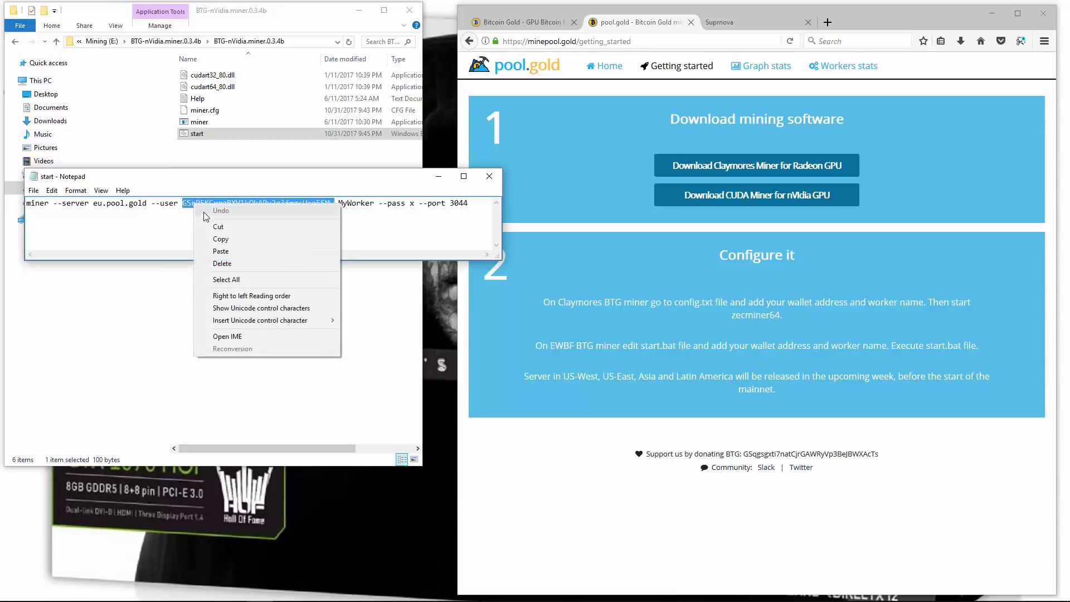
{"action": "left_click", "coordinate": [223, 251]}
{"action": "left_click_drag", "start_coordinate": [342, 202], "coordinate": [370, 205]}
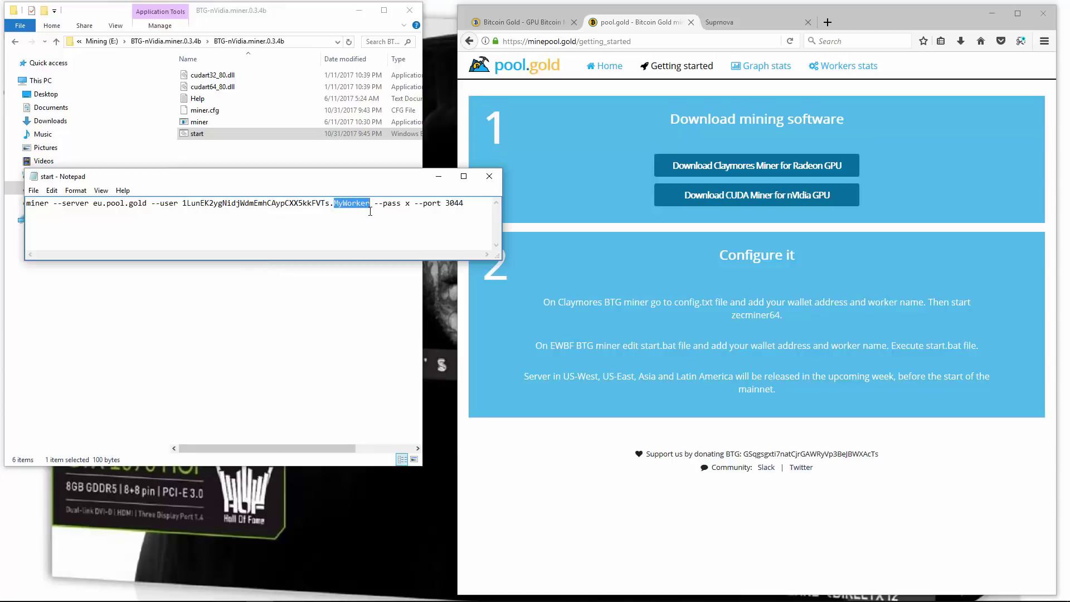
{"action": "type", "text": "1070"}
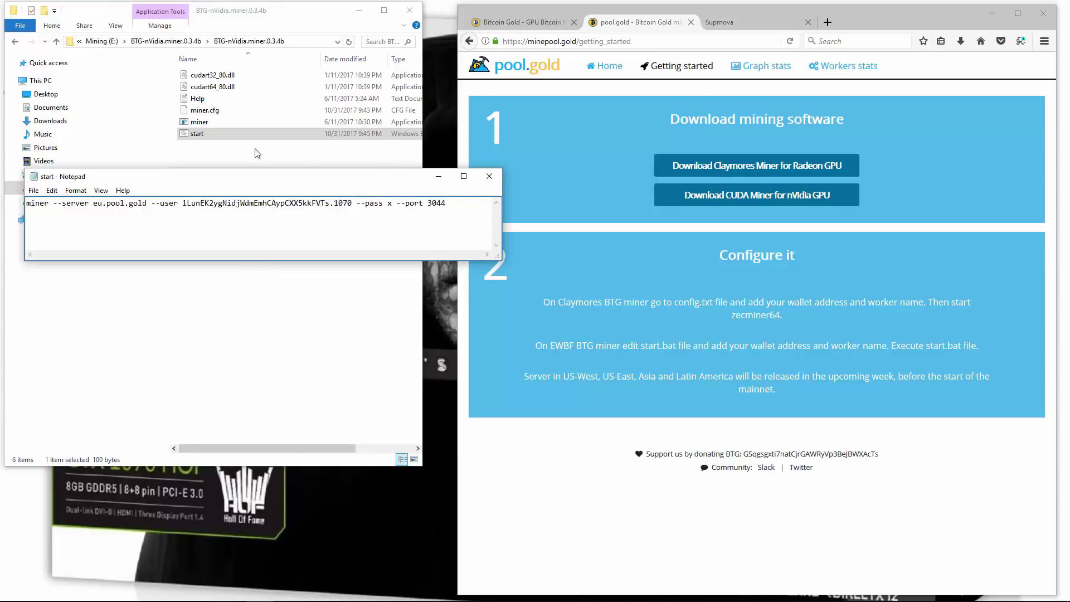
{"action": "left_click", "coordinate": [35, 190]}
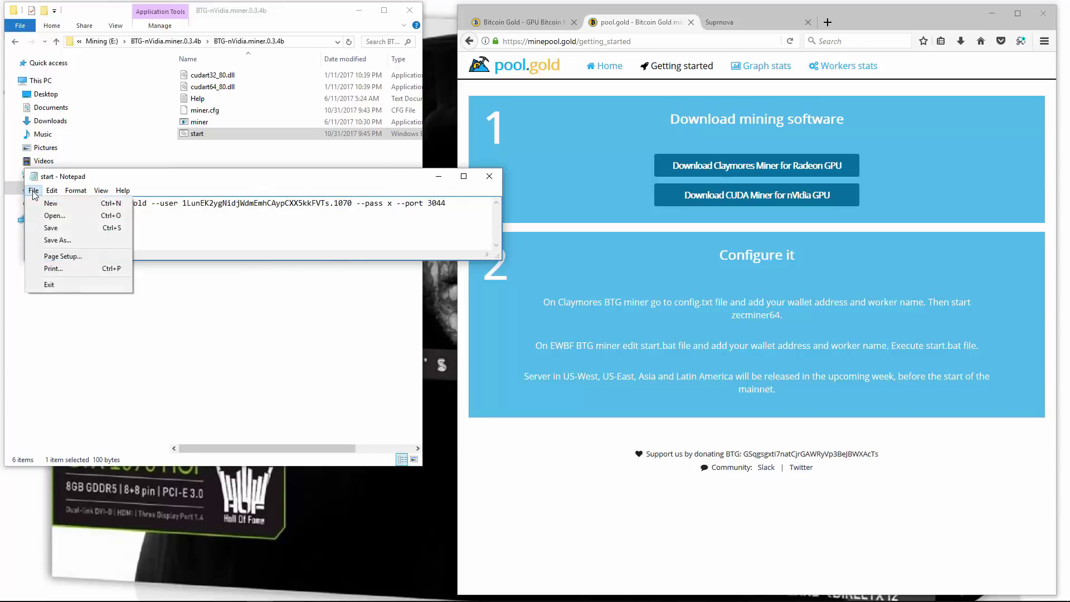
{"action": "left_click", "coordinate": [42, 226]}
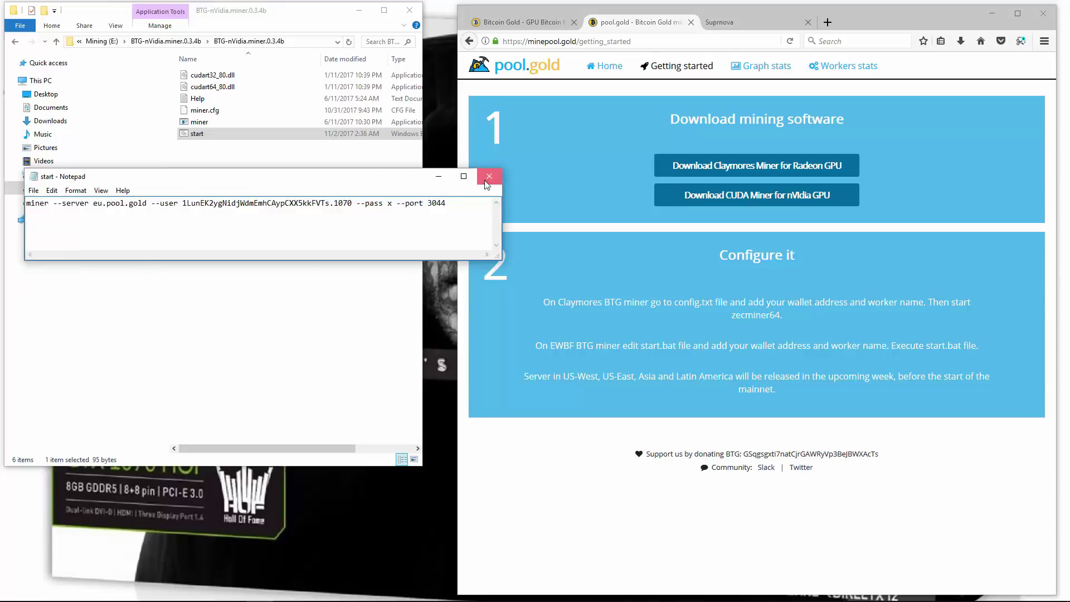
{"action": "left_click", "coordinate": [439, 179]}
Run start.bat, then move the EWBF miner console to the top-left and enlarge it
{"action": "double_click", "coordinate": [210, 137]}
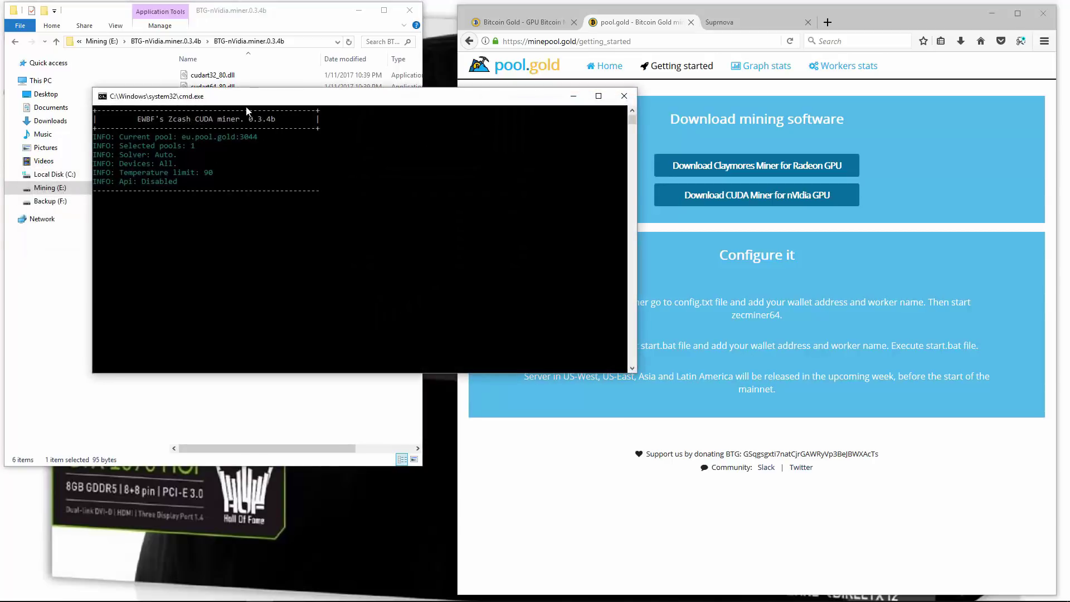
{"action": "left_click_drag", "start_coordinate": [258, 103], "coordinate": [179, 24]}
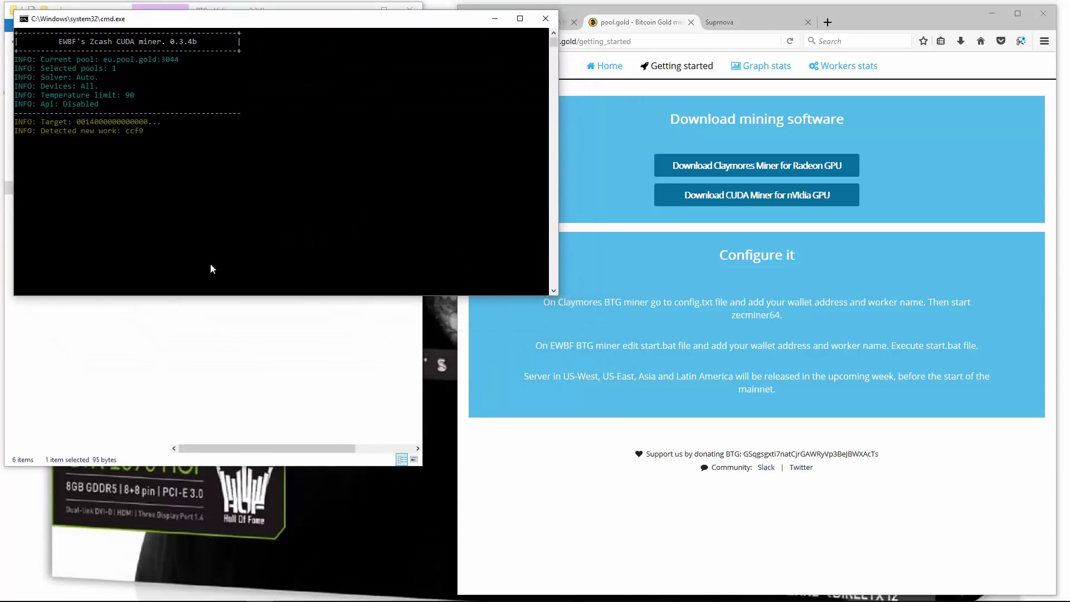
{"action": "left_click_drag", "start_coordinate": [204, 298], "coordinate": [204, 585]}
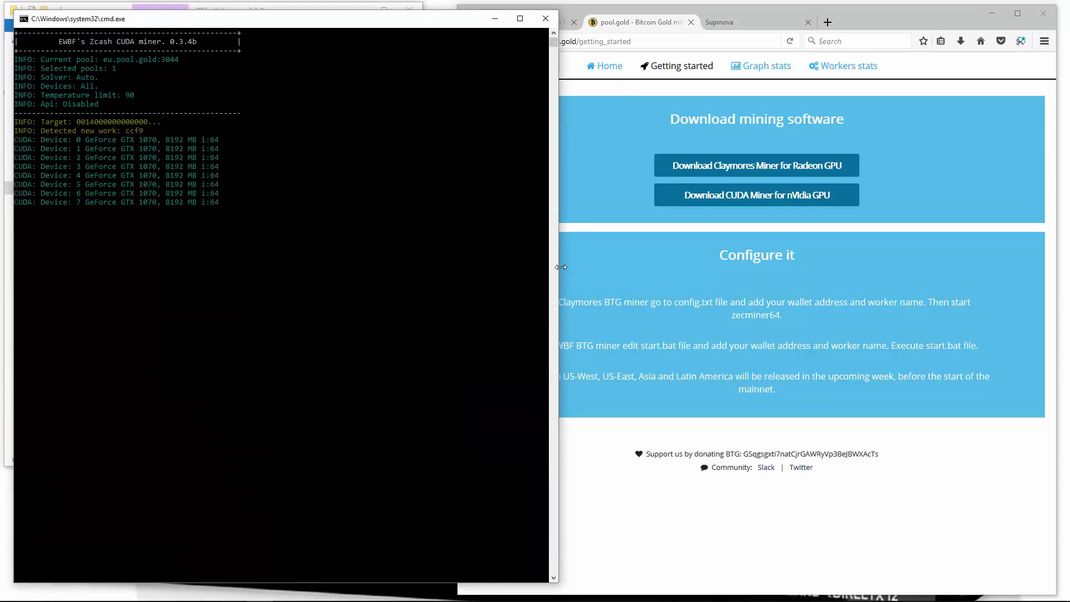
{"action": "left_click_drag", "start_coordinate": [560, 267], "coordinate": [613, 263]}
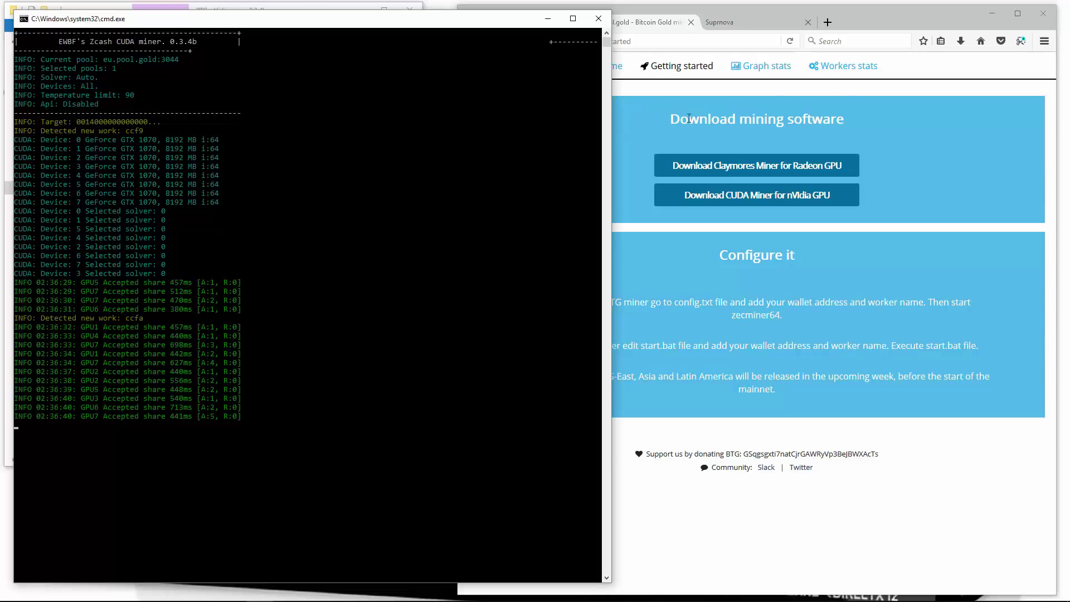
Look up the wallet address's worker statistics on pool.gold
{"action": "left_click", "coordinate": [899, 90]}
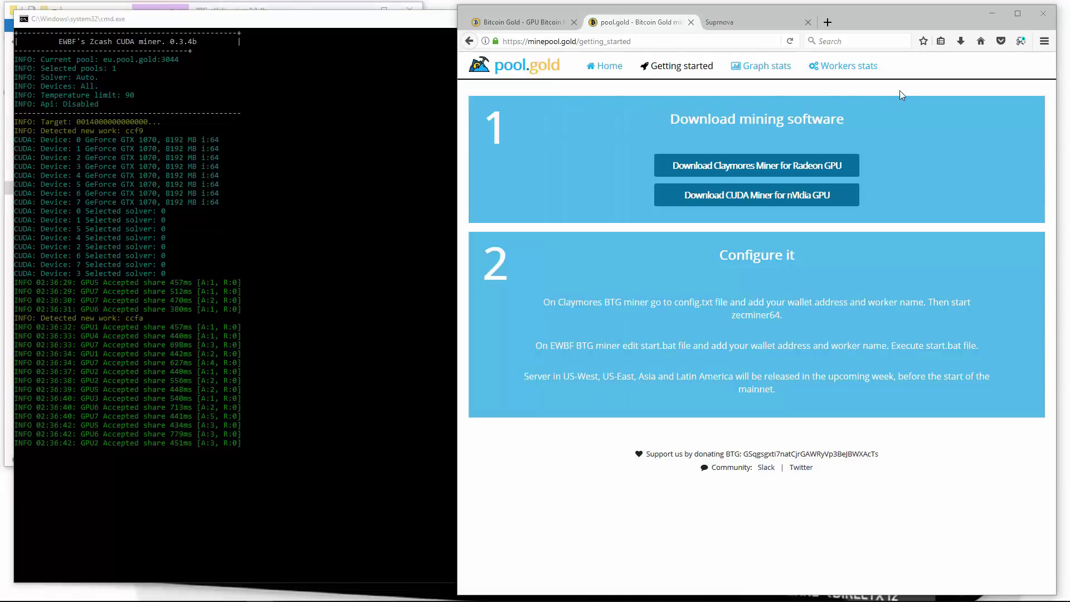
{"action": "left_click", "coordinate": [847, 66]}
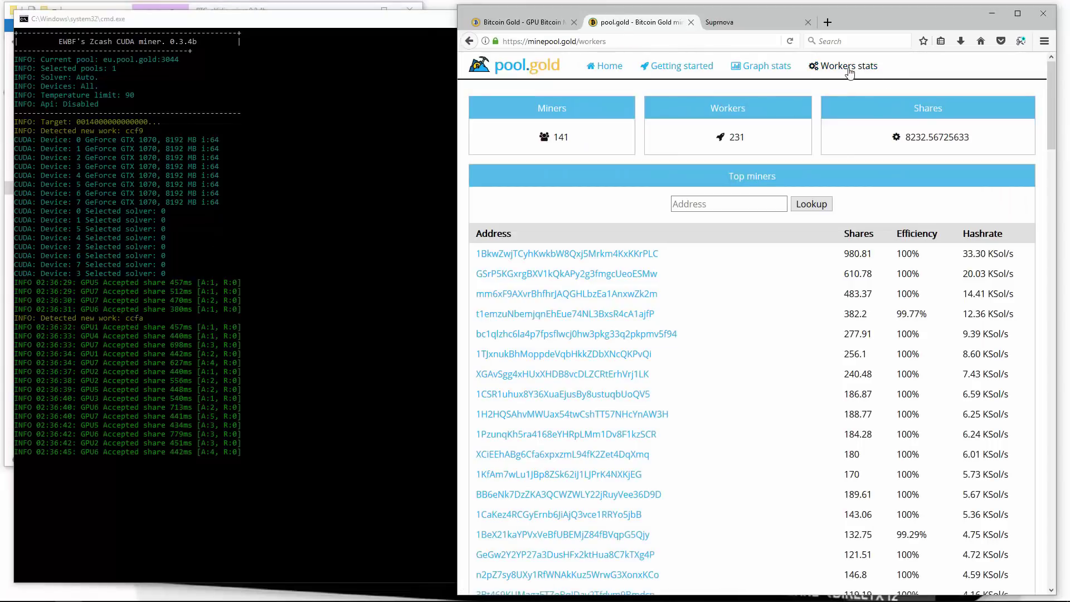
{"action": "right_click", "coordinate": [728, 206]}
{"action": "left_click", "coordinate": [752, 256]}
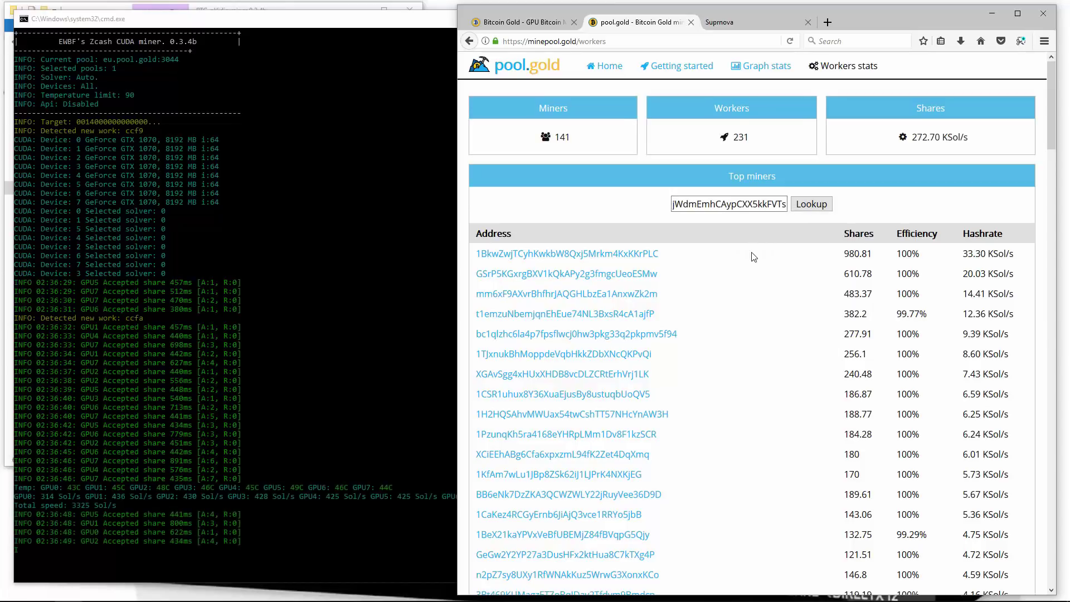
{"action": "left_click", "coordinate": [810, 205]}
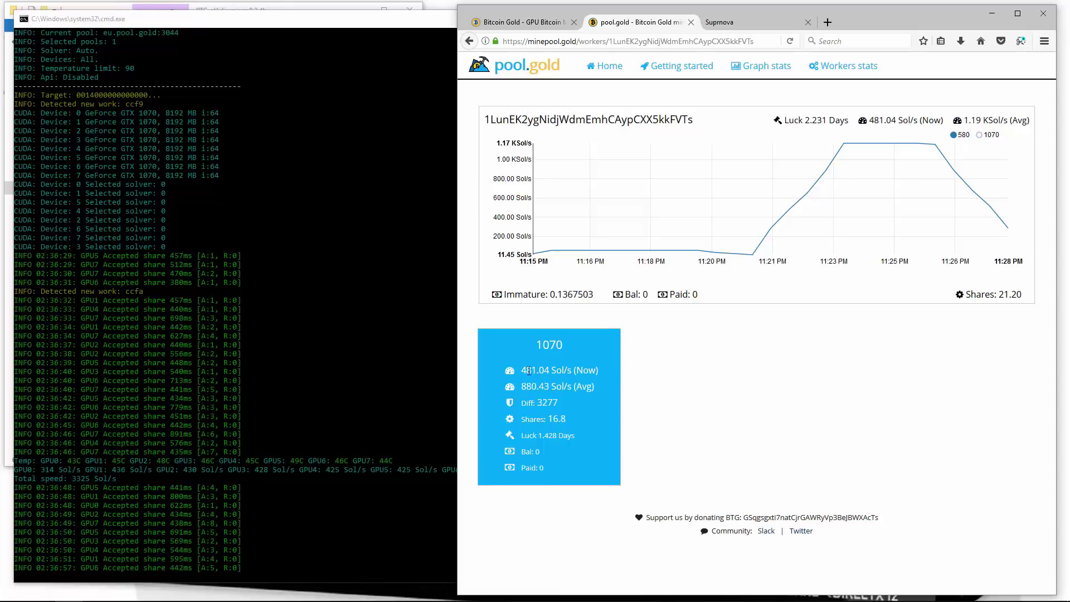
Compare worker 1070's stats with the miner console and reload to show 778.82 Sol/s
{"action": "left_click_drag", "start_coordinate": [527, 369], "coordinate": [558, 419]}
{"action": "double_click", "coordinate": [551, 398]}
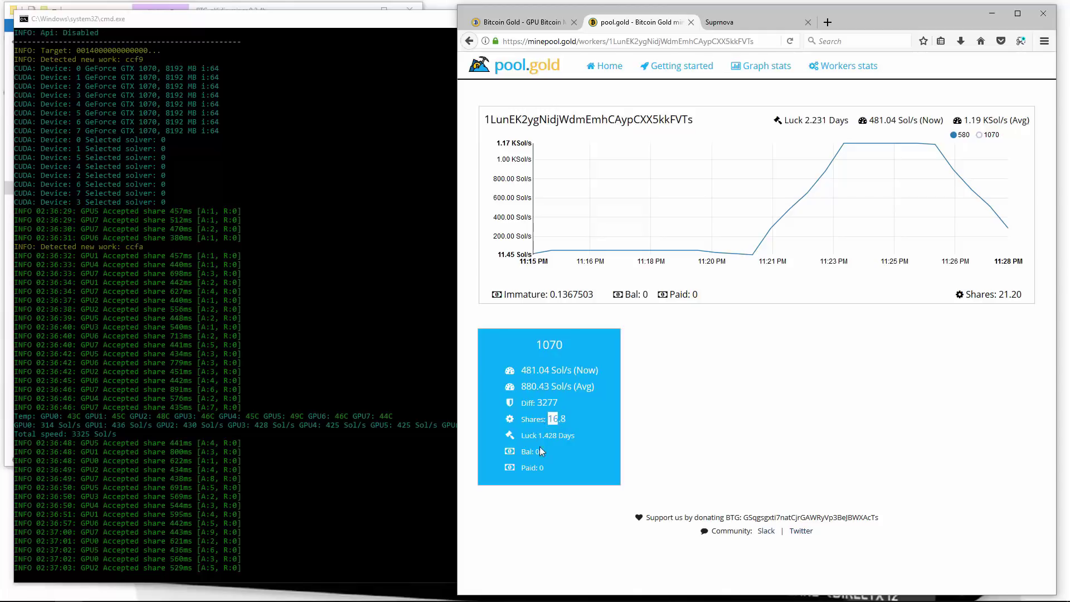
{"action": "left_click", "coordinate": [656, 360]}
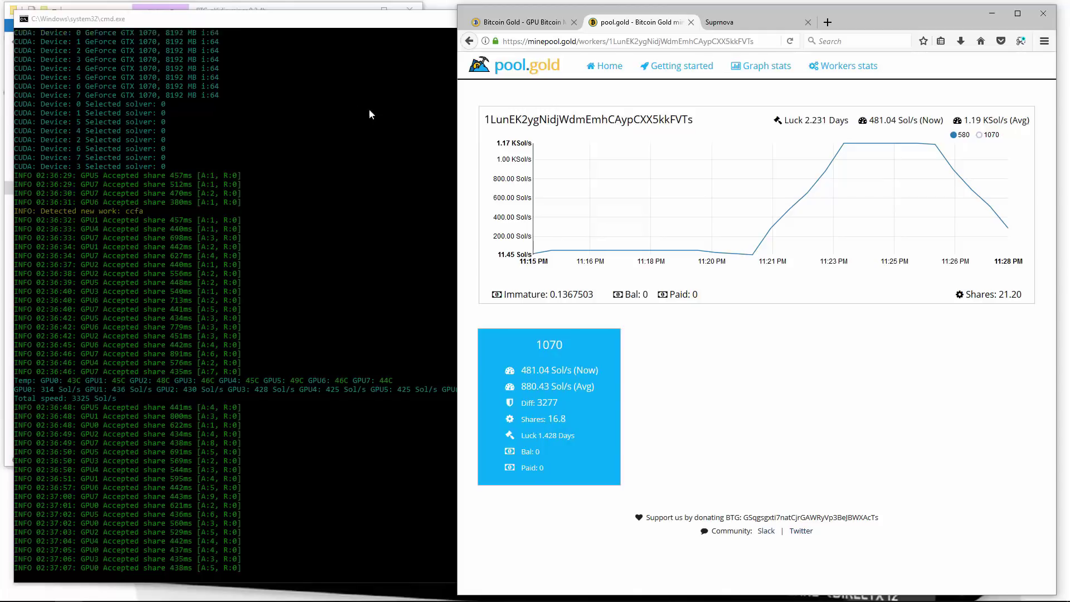
{"action": "left_click", "coordinate": [356, 22]}
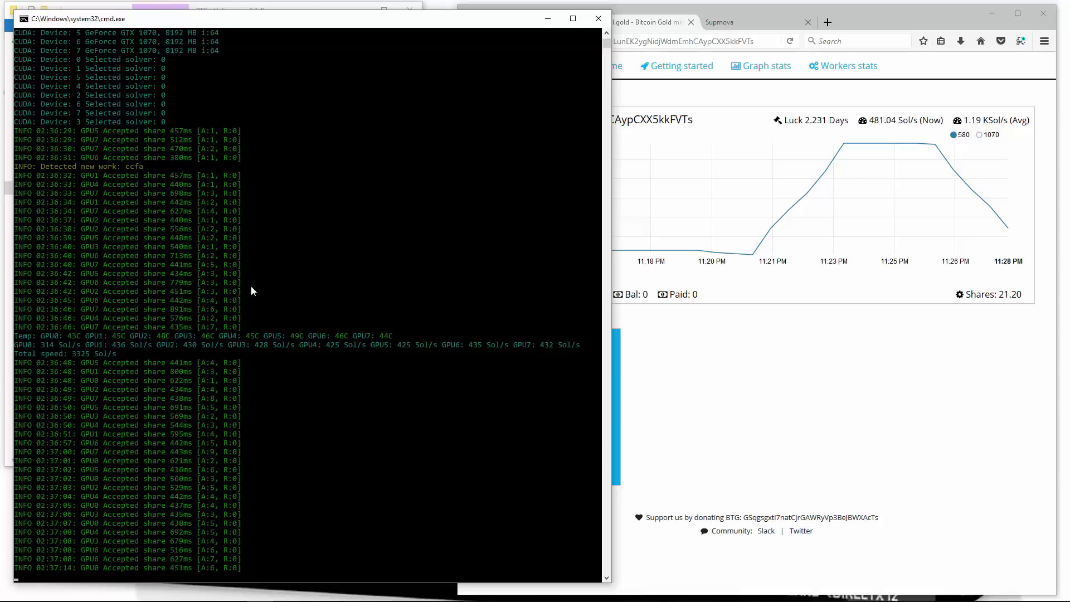
{"action": "left_click", "coordinate": [671, 19]}
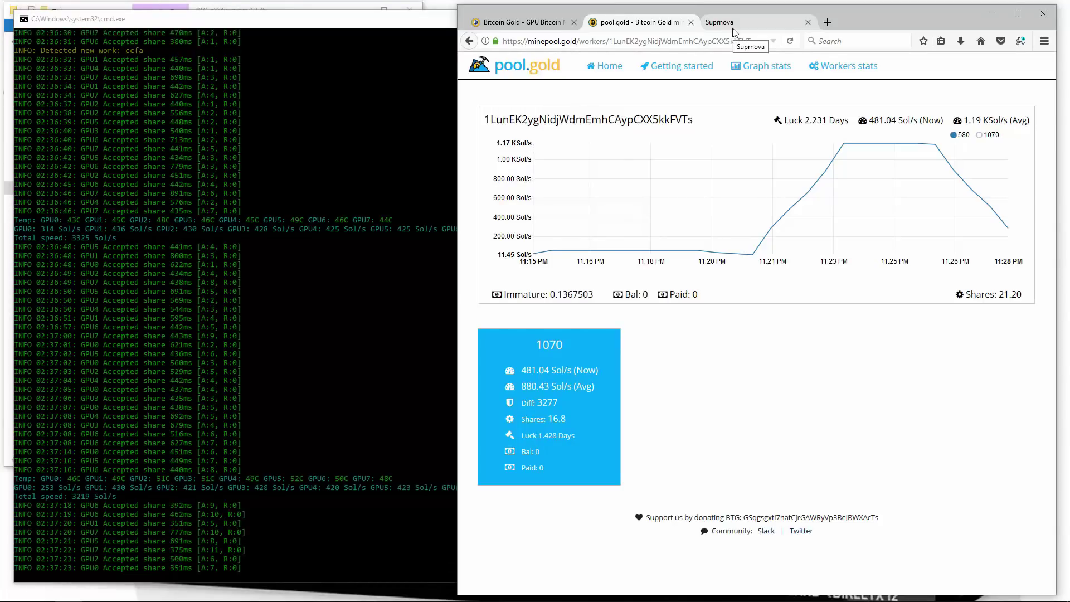
{"action": "left_click", "coordinate": [791, 43]}
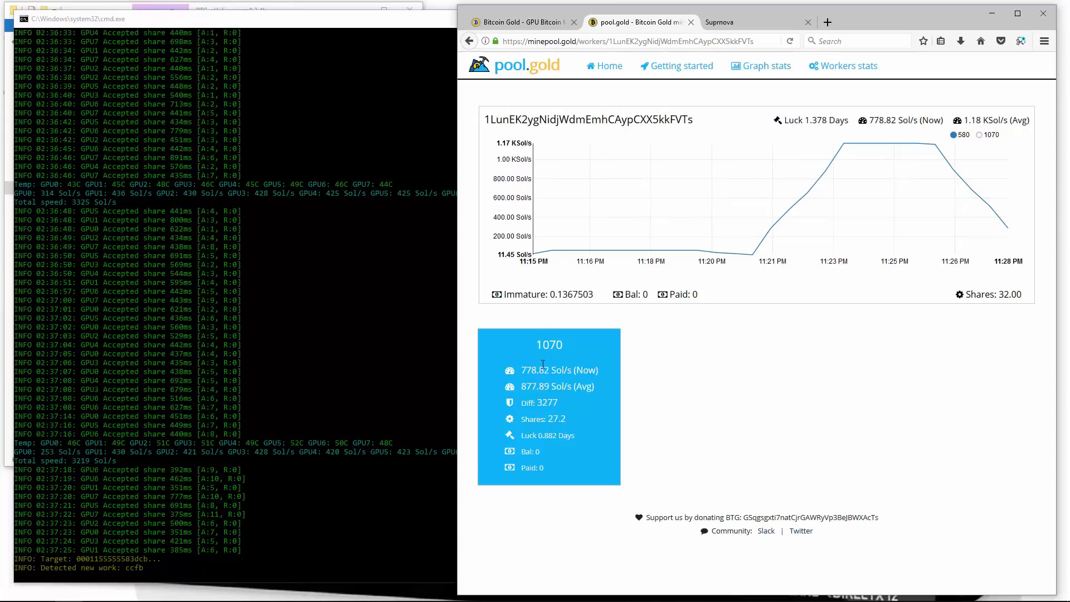
Find and highlight the Bitcoin Gold - TESTNET row in Suprnova's Our Pools list
{"action": "key", "text": "ctrl+Tab"}
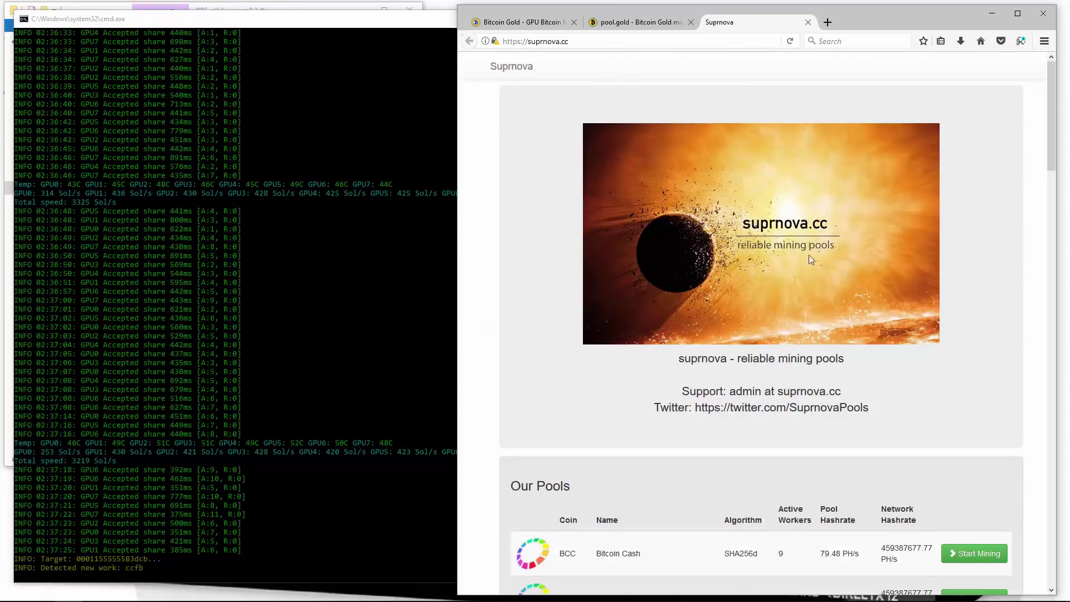
{"action": "scroll", "coordinate": [661, 253], "scroll_direction": "down", "scroll_amount": 5}
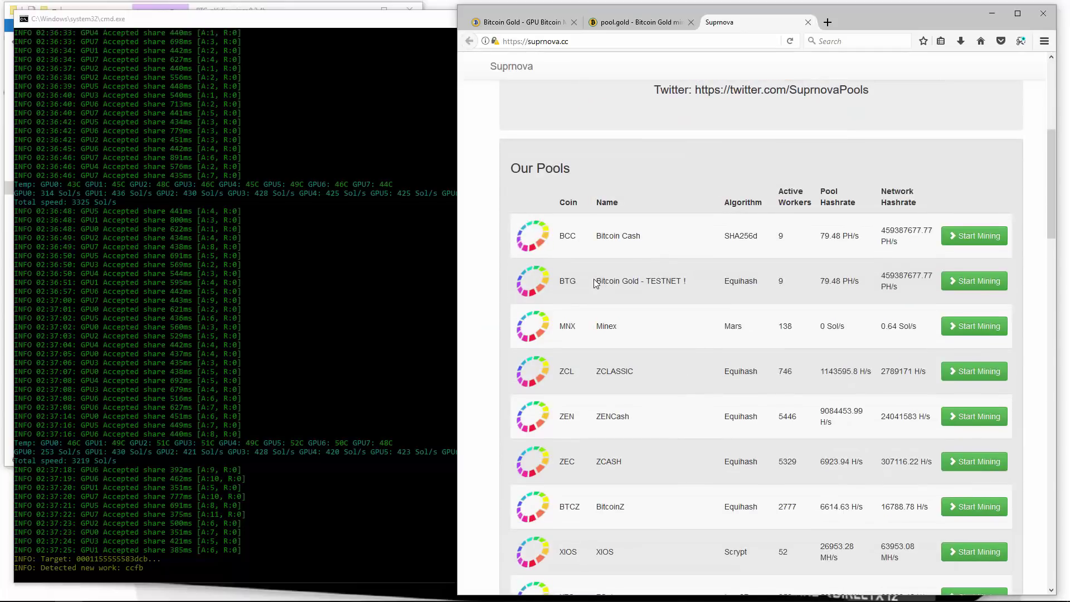
{"action": "left_click_drag", "start_coordinate": [595, 283], "coordinate": [683, 282]}
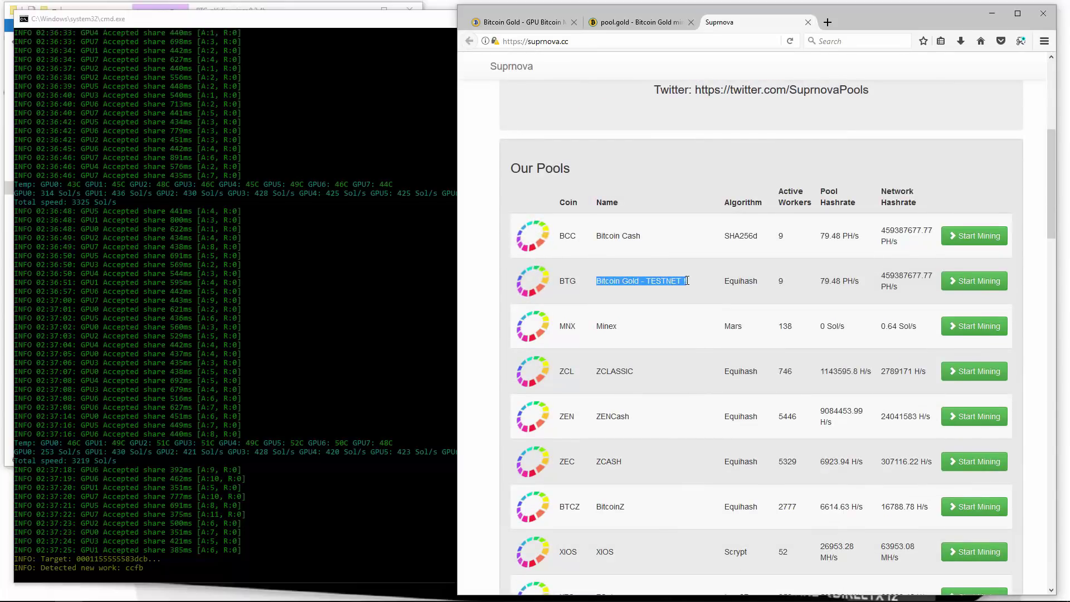
{"action": "left_click", "coordinate": [419, 22]}
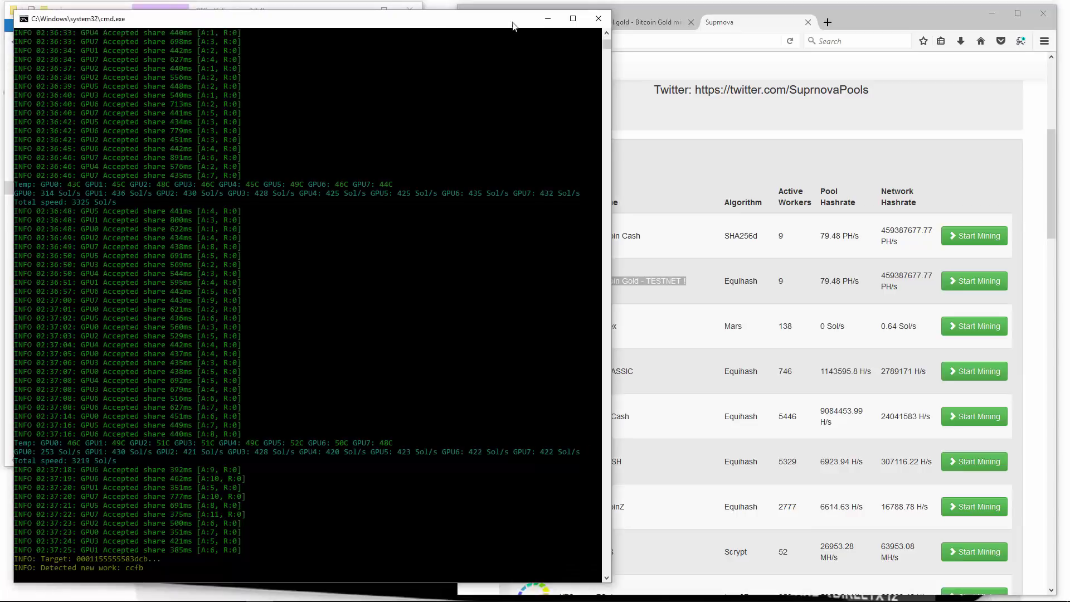
Close the miner, open Zec Miner 0.3.4b\0.3.4b on Mining (E:), and open btg.suprnova.cc
{"action": "left_click", "coordinate": [598, 18]}
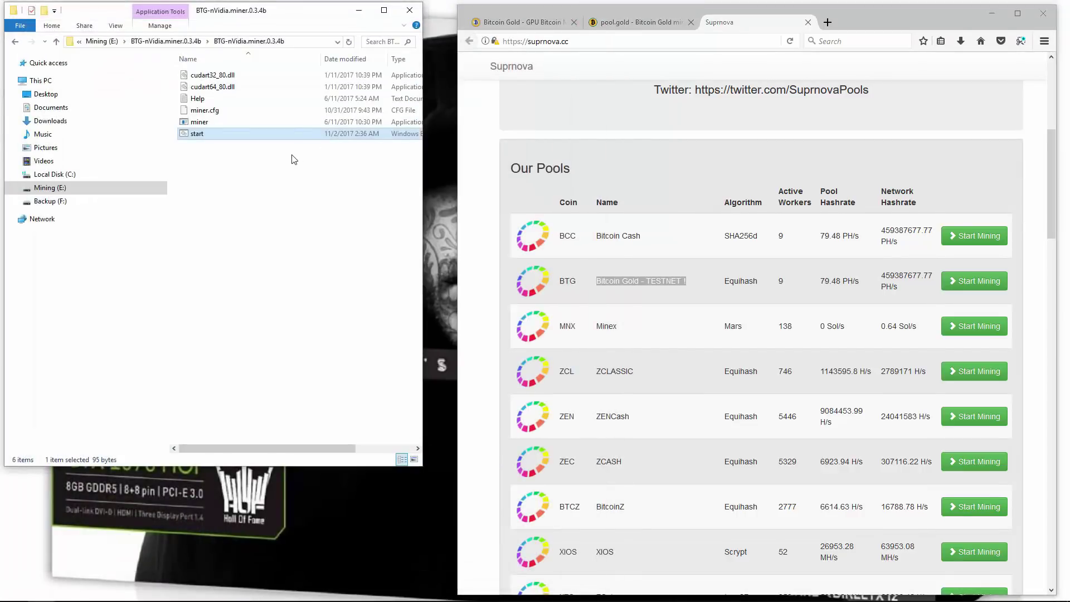
{"action": "key", "text": "alt+Up"}
{"action": "key", "text": "alt+Up"}
{"action": "left_click", "coordinate": [233, 89]}
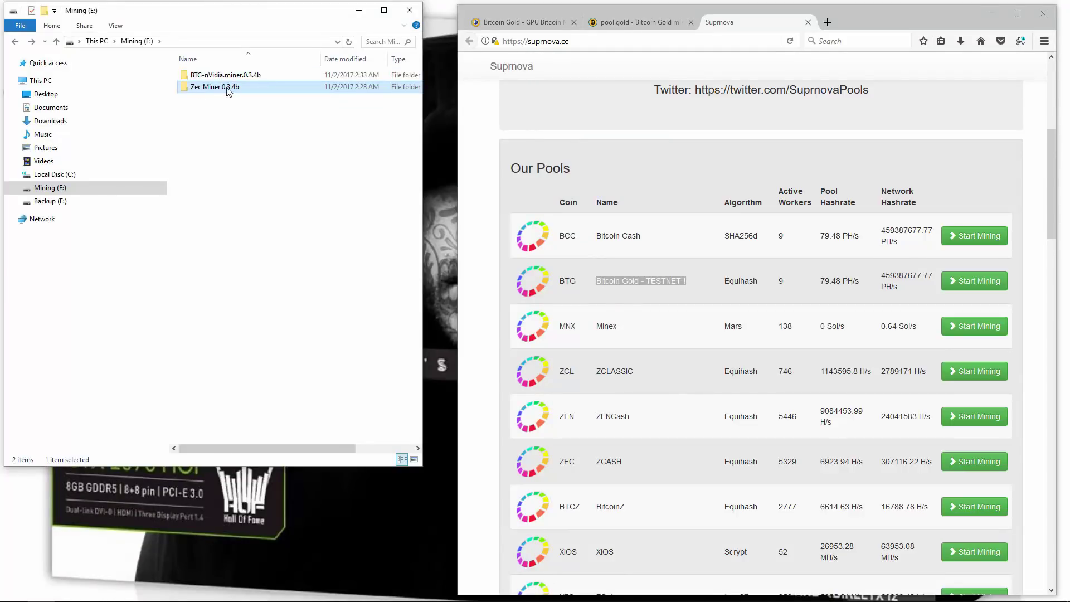
{"action": "double_click", "coordinate": [229, 89]}
{"action": "double_click", "coordinate": [227, 81]}
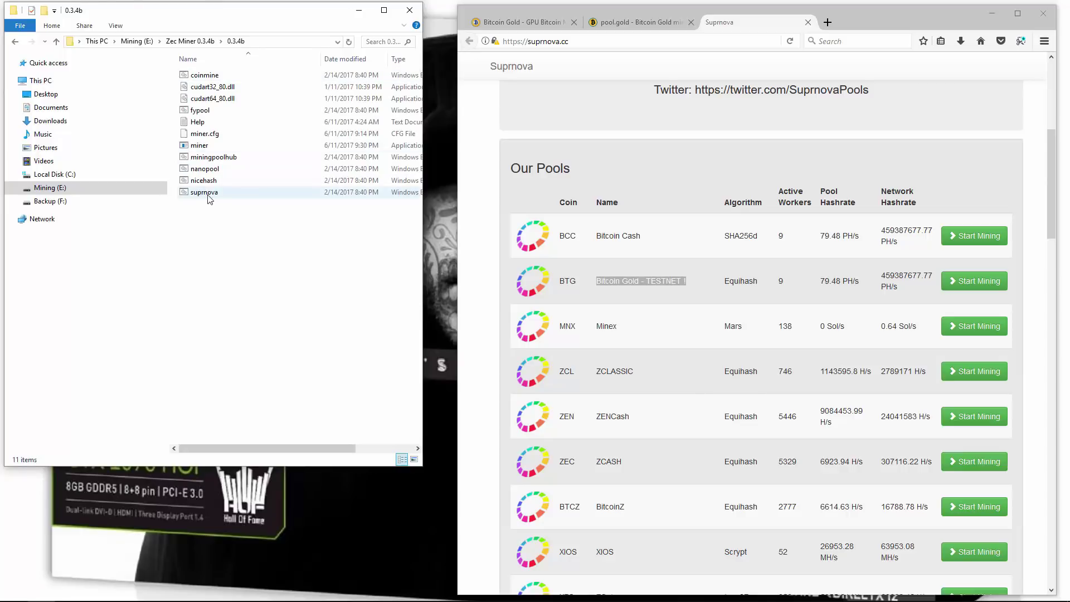
{"action": "left_click", "coordinate": [965, 285]}
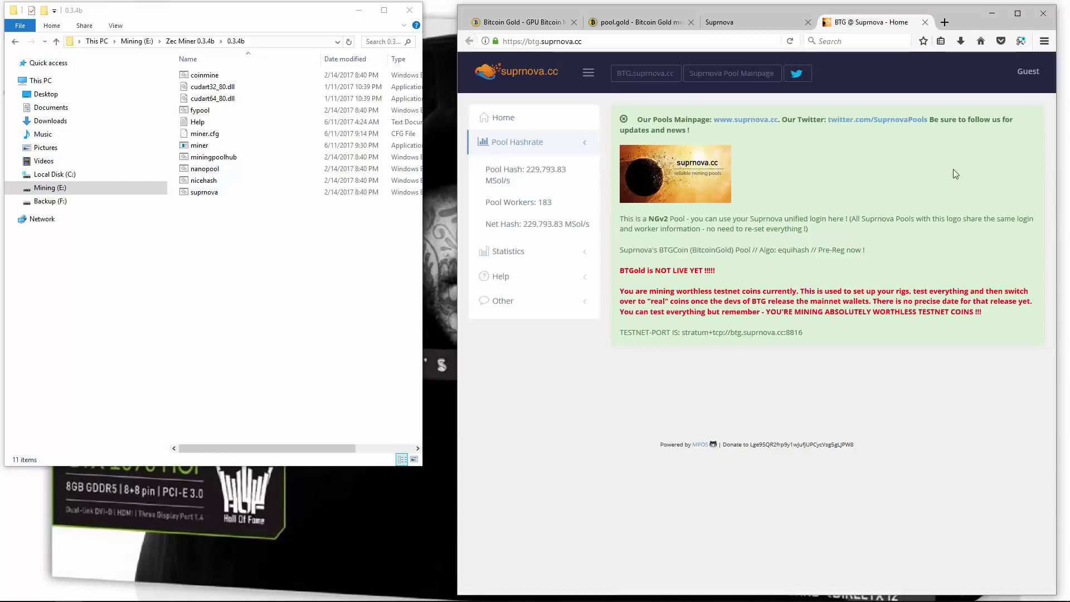
Log in to btg.suprnova.cc and open My Workers from the My Account menu
{"action": "left_click", "coordinate": [1024, 78]}
{"action": "left_click", "coordinate": [1000, 109]}
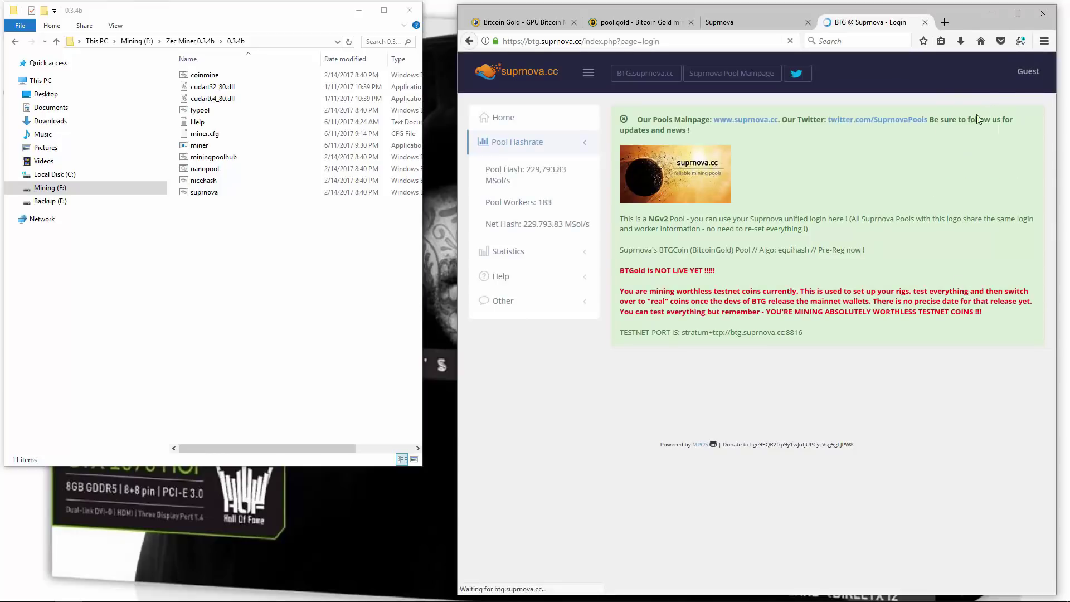
{"action": "left_click", "coordinate": [642, 468]}
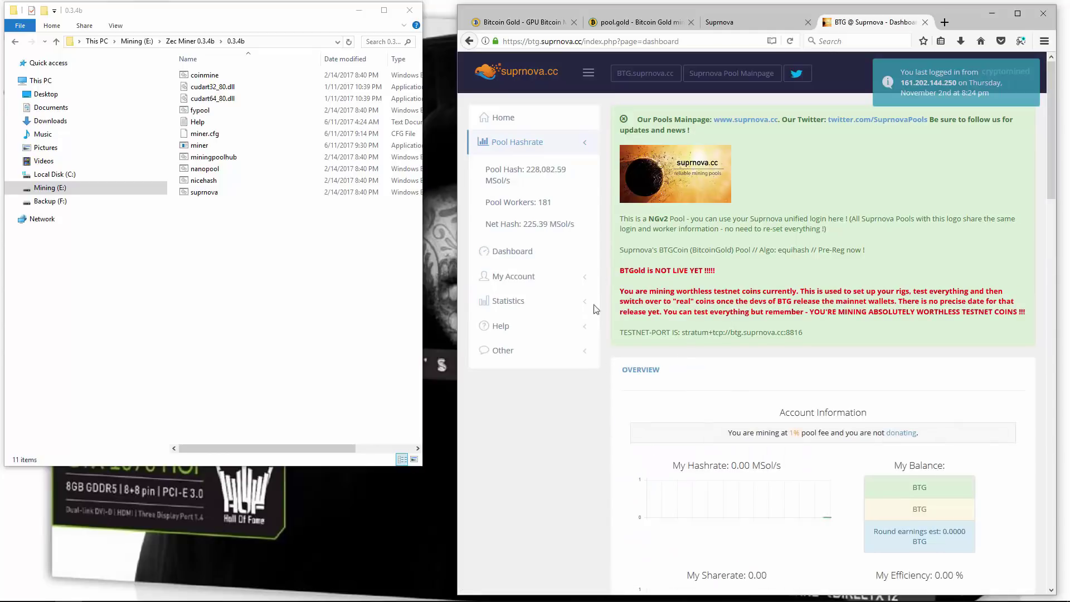
{"action": "left_click", "coordinate": [515, 276]}
{"action": "scroll", "coordinate": [522, 301], "scroll_direction": "down", "scroll_amount": 2}
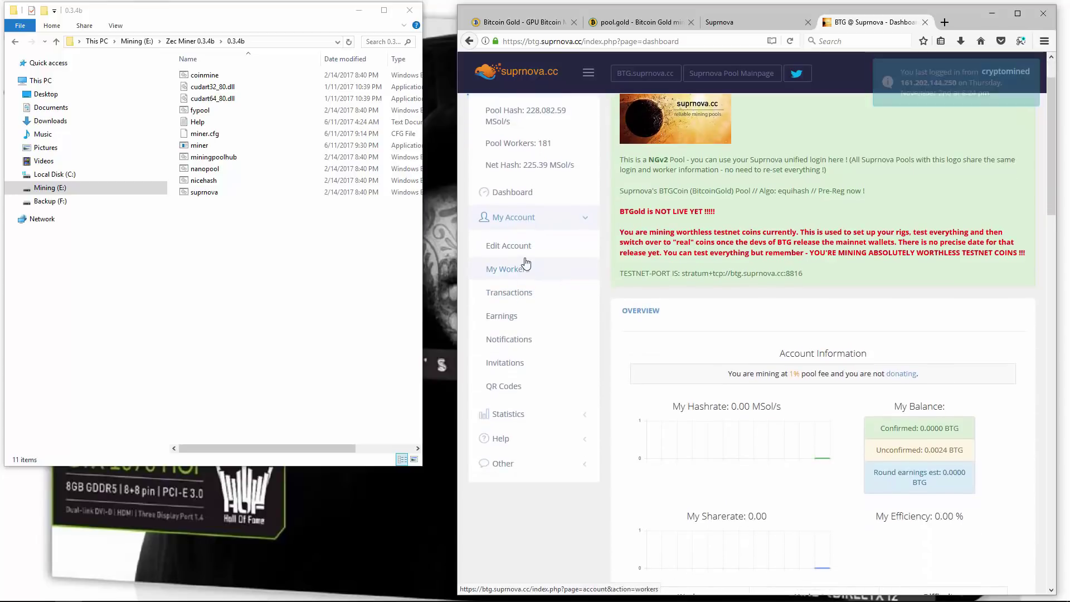
{"action": "left_click", "coordinate": [513, 270]}
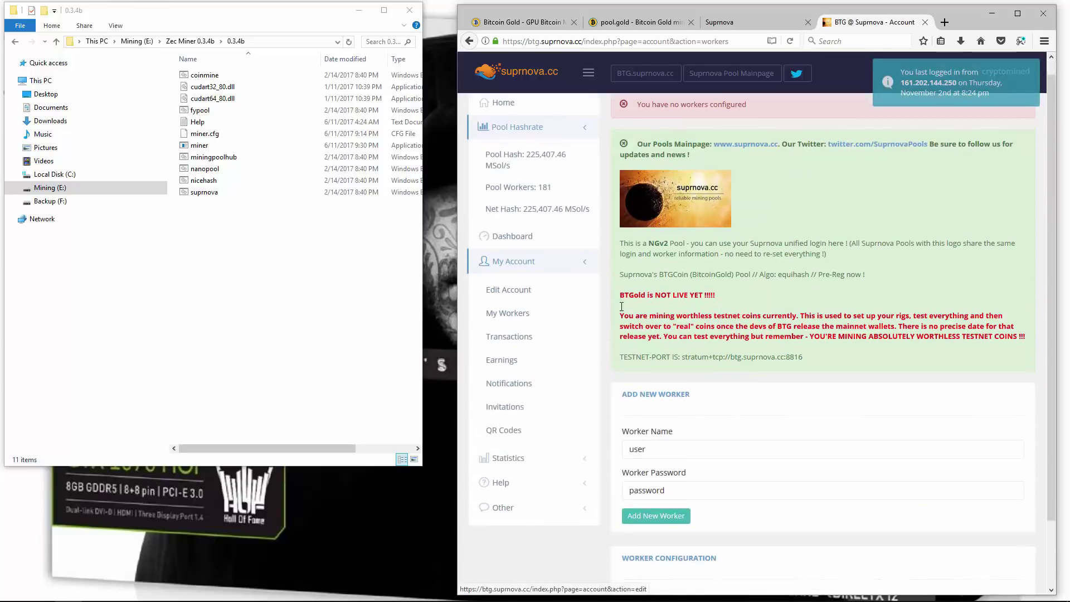
Add a new worker named 1070 with the worker password
{"action": "double_click", "coordinate": [661, 379]}
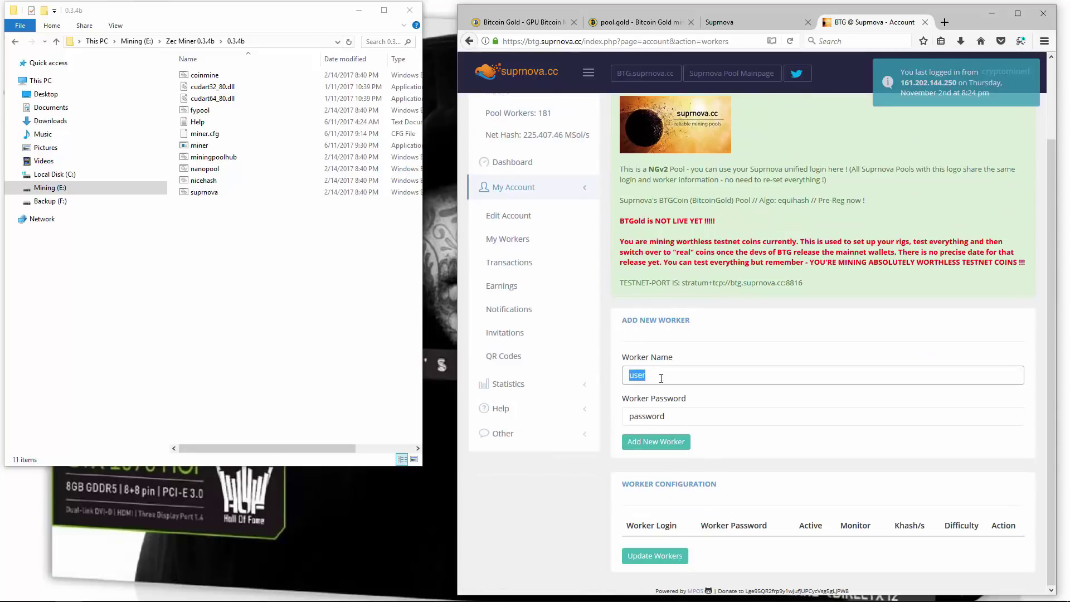
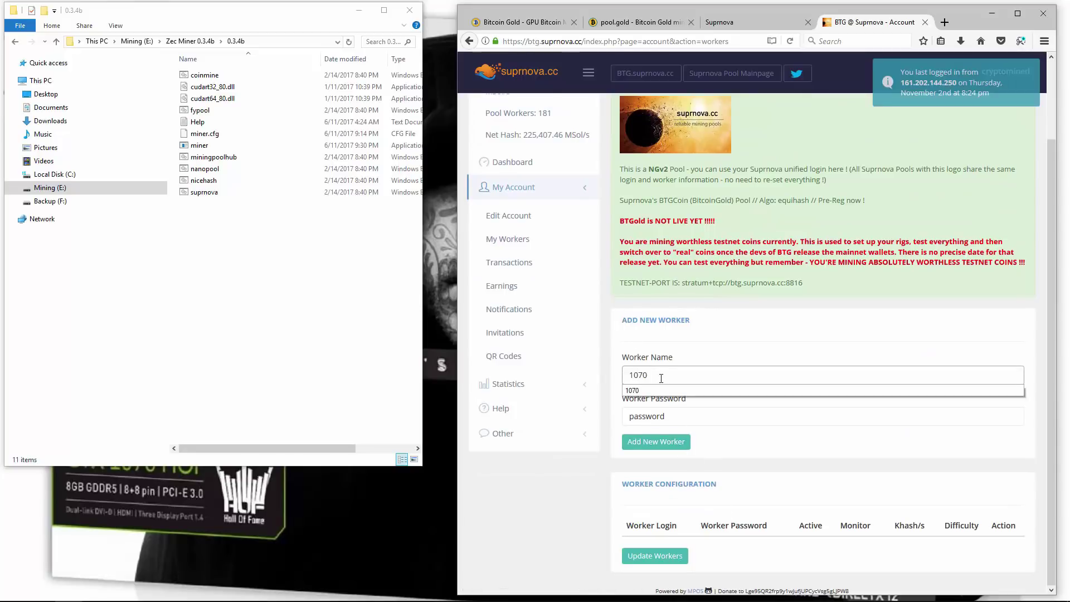
{"action": "key", "text": "Tab"}
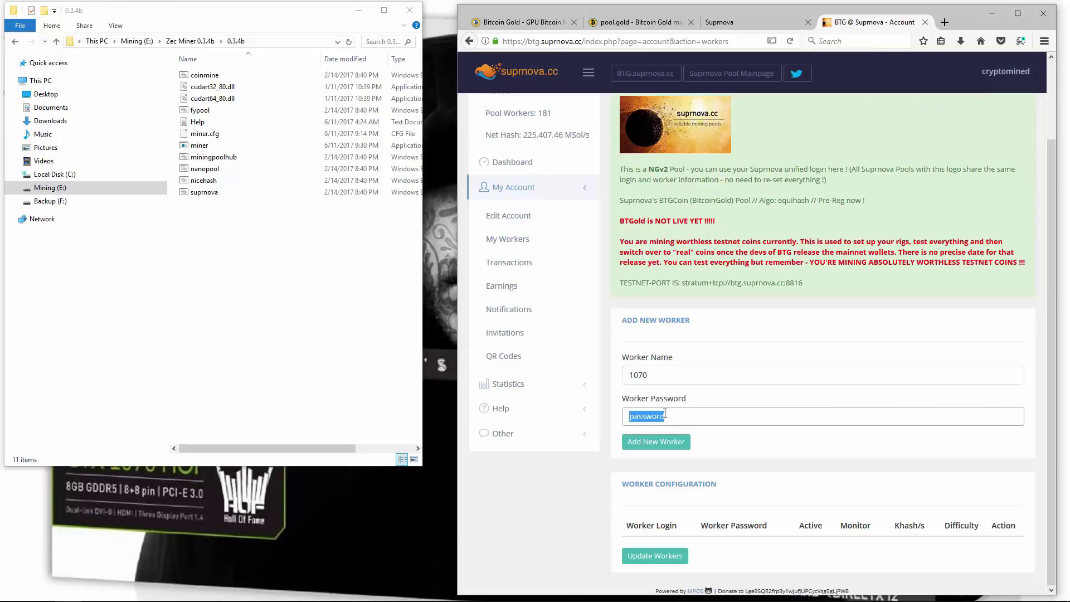
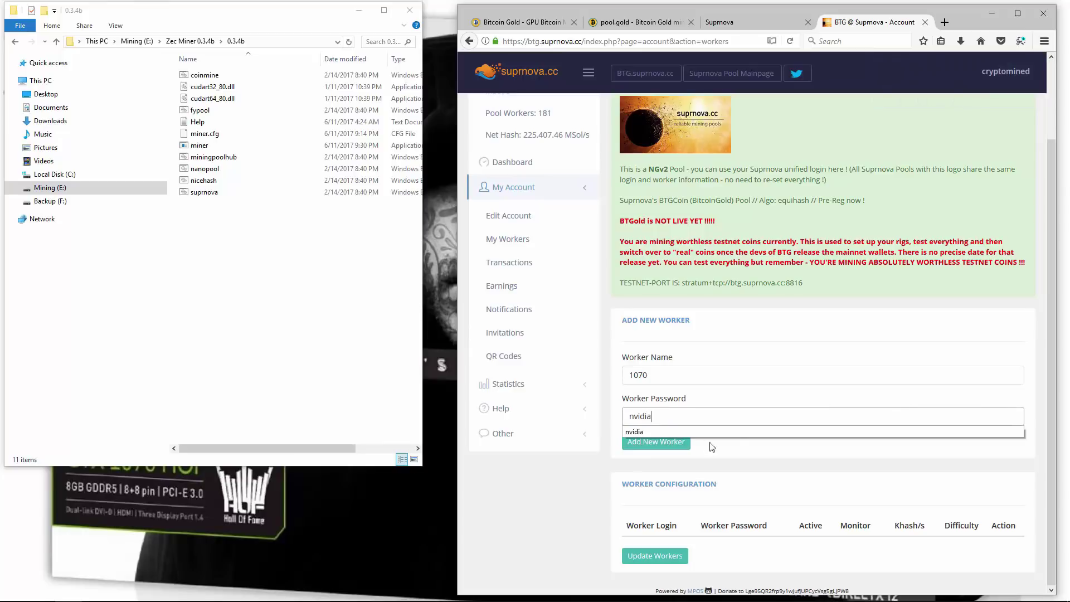
{"action": "left_click", "coordinate": [712, 447]}
{"action": "left_click", "coordinate": [656, 442]}
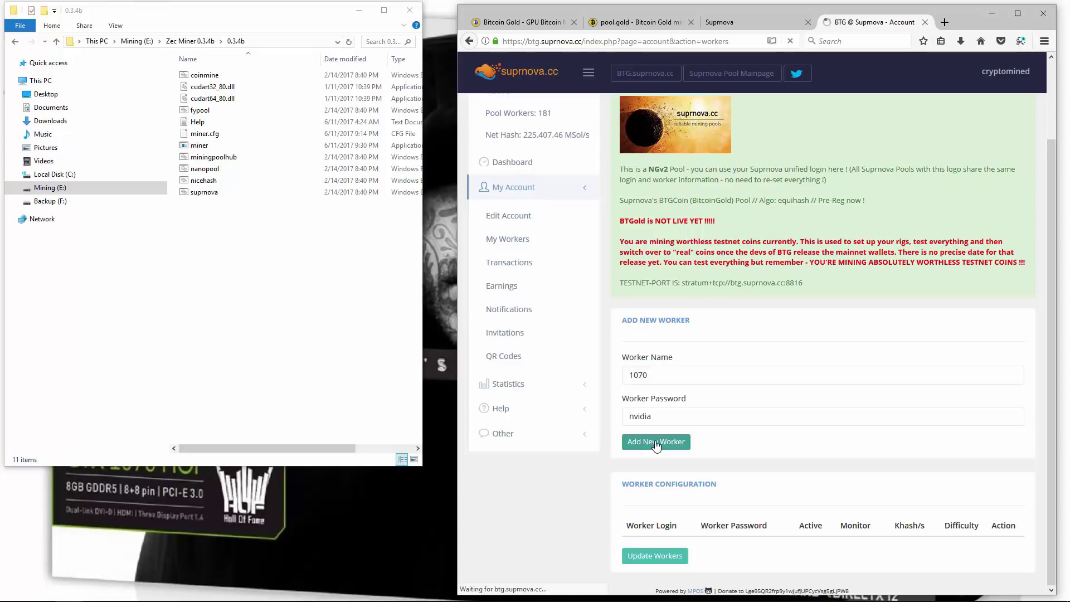
Select the TESTNET-PORT server address btg.suprnova.cc:8816 on the Suprnova page
{"action": "scroll", "coordinate": [684, 460], "scroll_direction": "down", "scroll_amount": 3}
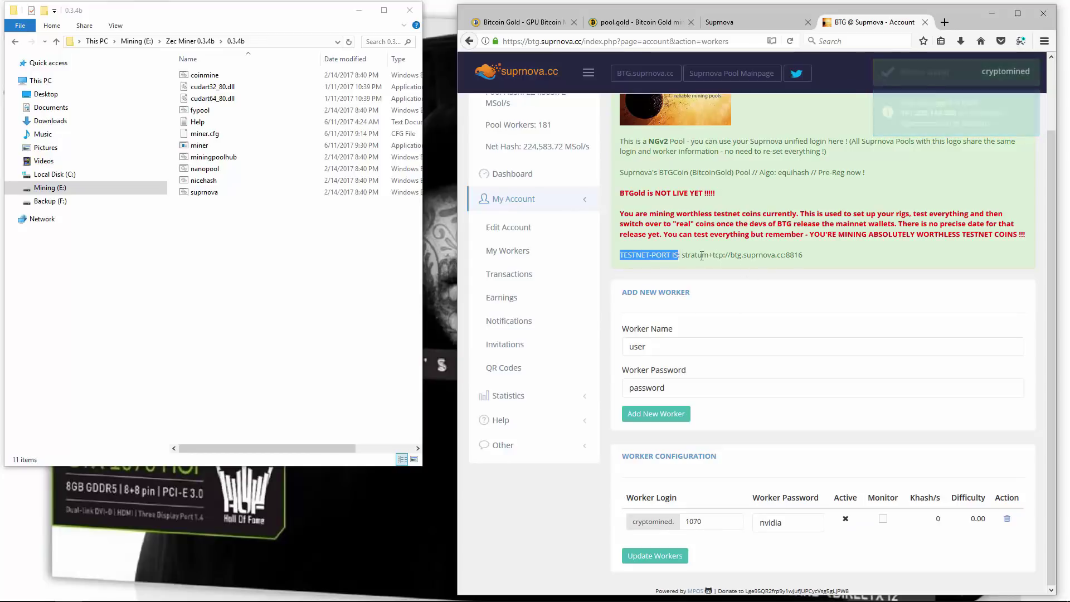
{"action": "left_click_drag", "start_coordinate": [620, 255], "coordinate": [809, 261]}
{"action": "left_click", "coordinate": [747, 255]}
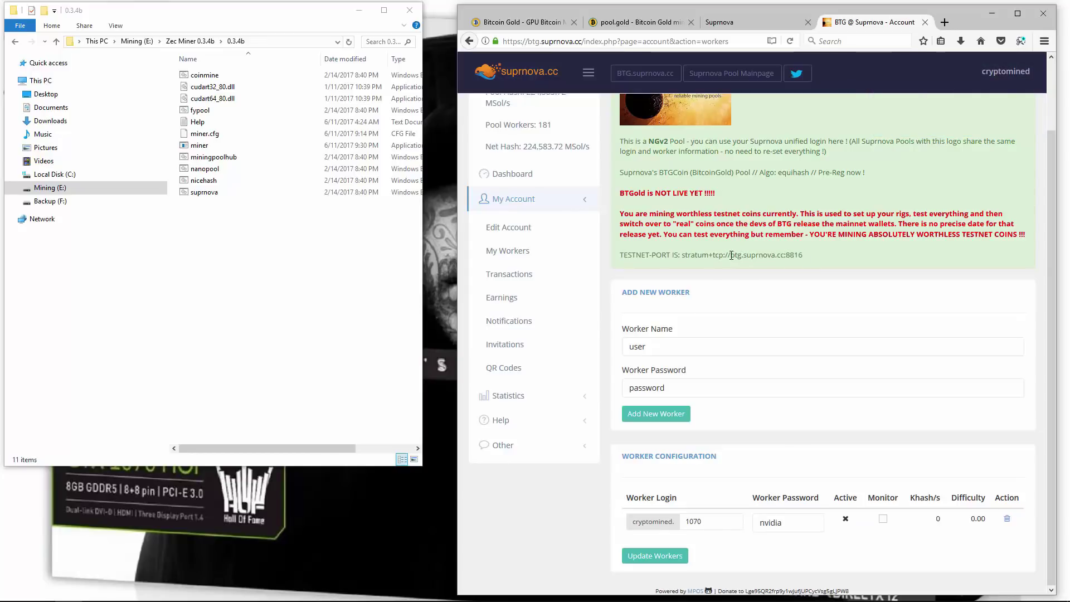
{"action": "left_click_drag", "start_coordinate": [731, 255], "coordinate": [803, 255]}
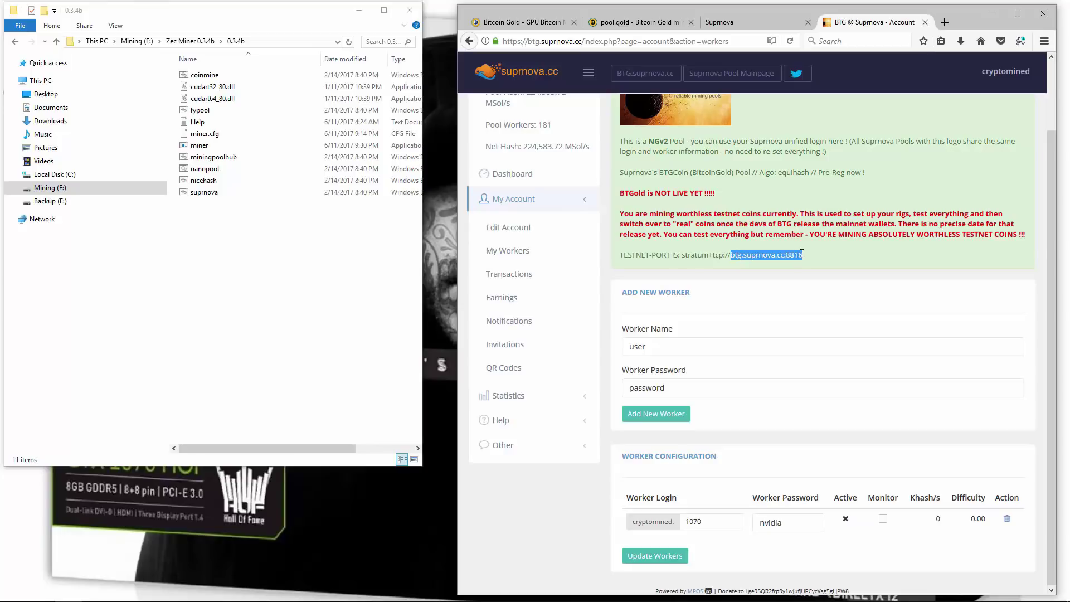
{"action": "right_click", "coordinate": [201, 193]}
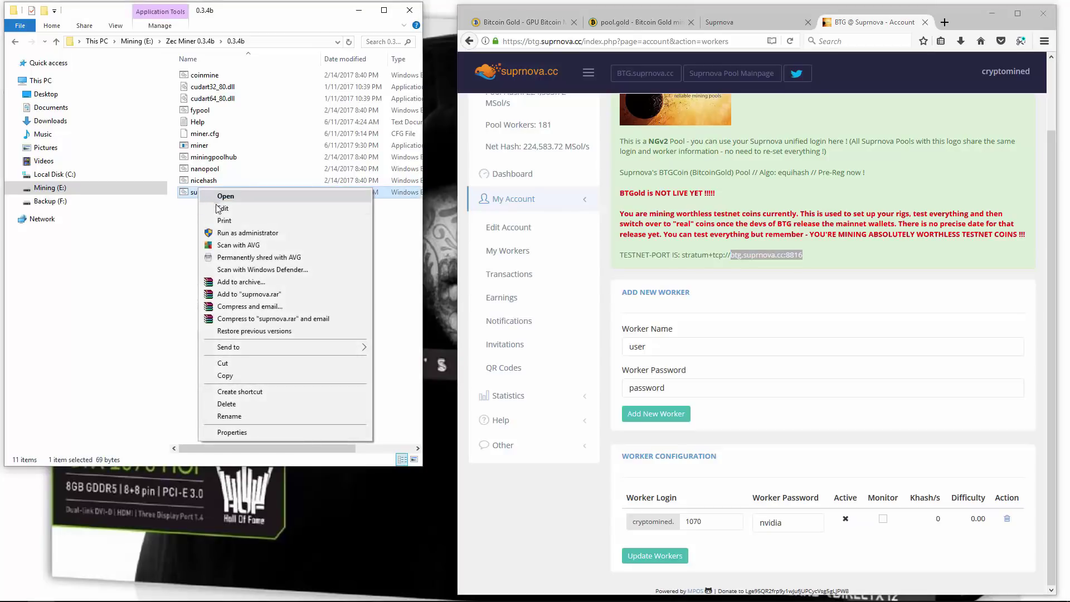
Open the suprnova file in Notepad and copy the btg.suprnova.cc host name
{"action": "left_click", "coordinate": [218, 196]}
{"action": "left_click_drag", "start_coordinate": [175, 182], "coordinate": [188, 225]}
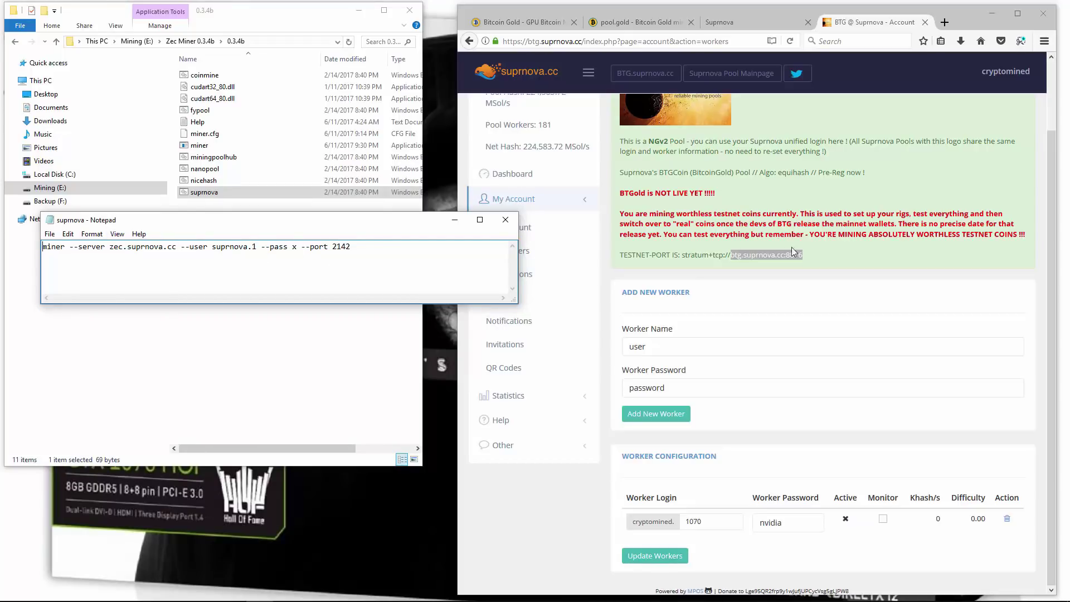
{"action": "left_click", "coordinate": [750, 253]}
{"action": "left_click_drag", "start_coordinate": [732, 254], "coordinate": [783, 255]}
{"action": "key", "text": "ctrl+c"}
{"action": "right_click", "coordinate": [779, 256]}
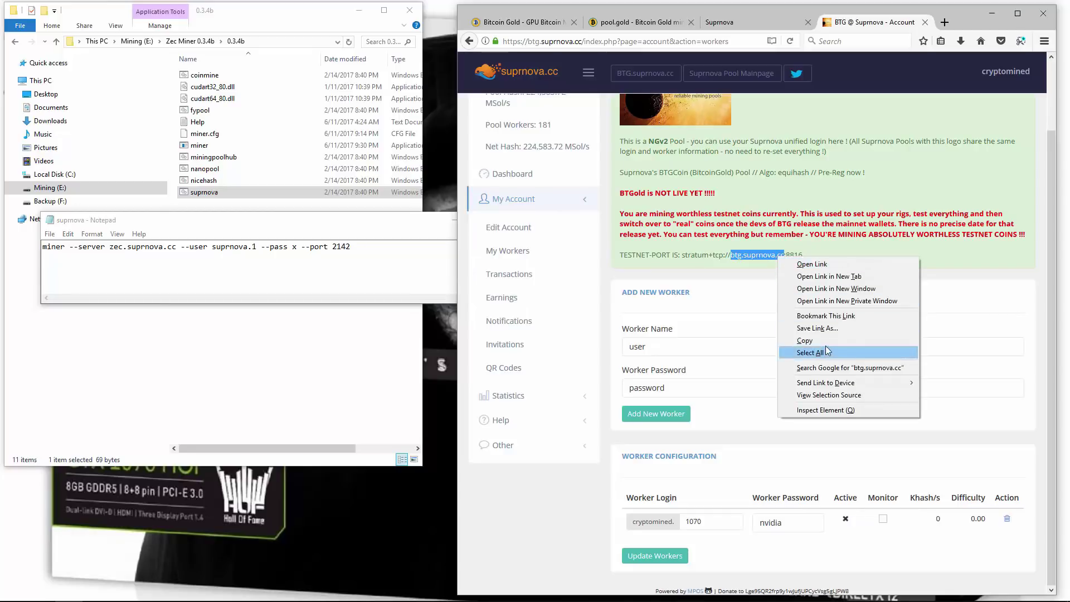
{"action": "left_click", "coordinate": [804, 340]}
Replace zec.suprnova.cc with btg.suprnova.cc and set the port to 8816
{"action": "left_click", "coordinate": [110, 246]}
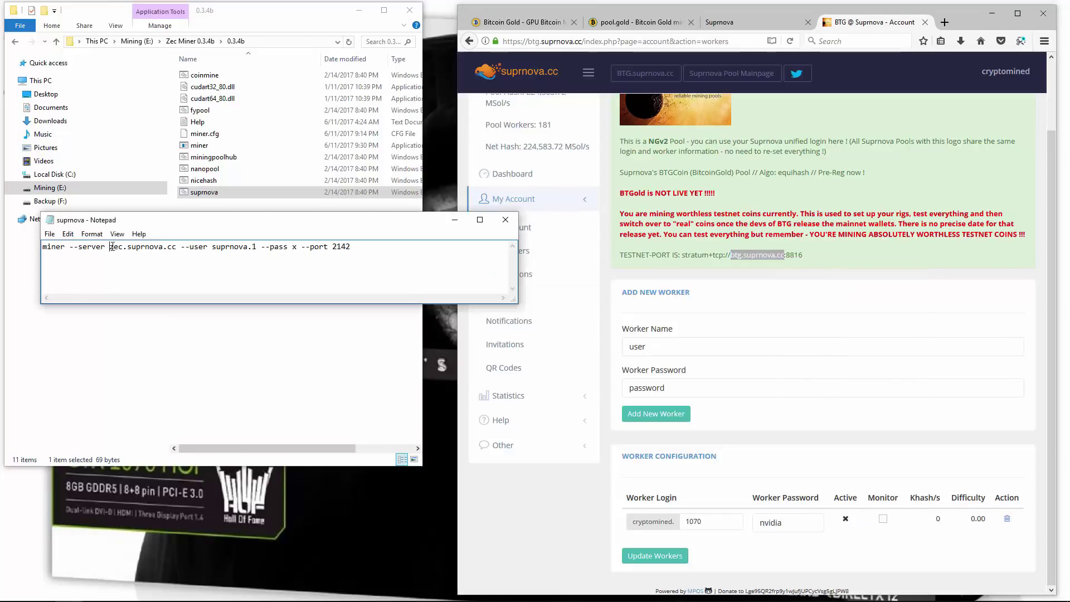
{"action": "left_click_drag", "start_coordinate": [110, 247], "coordinate": [176, 246]}
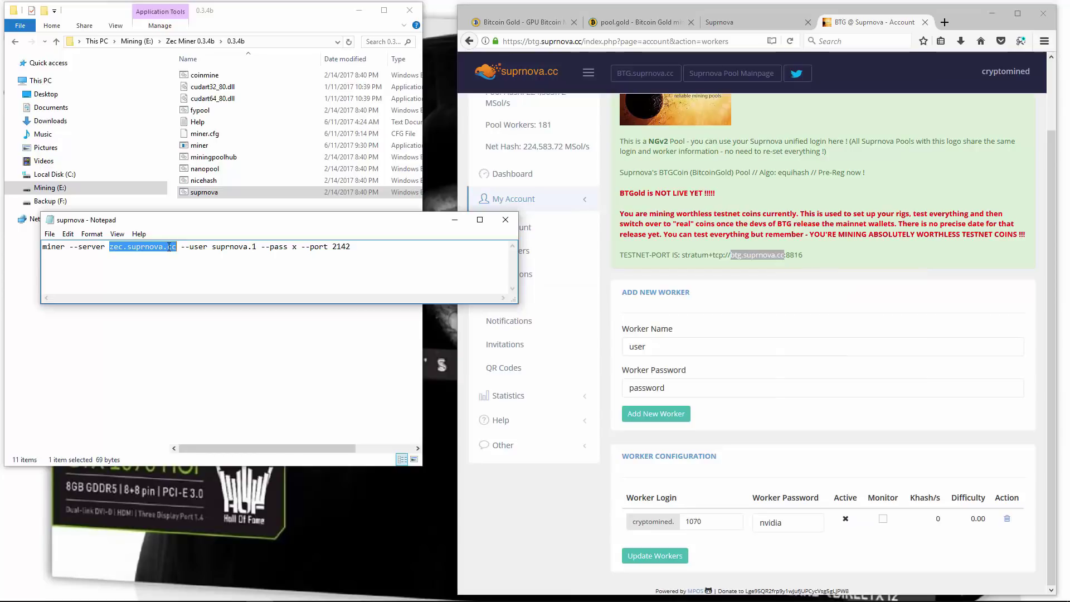
{"action": "right_click", "coordinate": [168, 247]}
{"action": "left_click", "coordinate": [185, 294]}
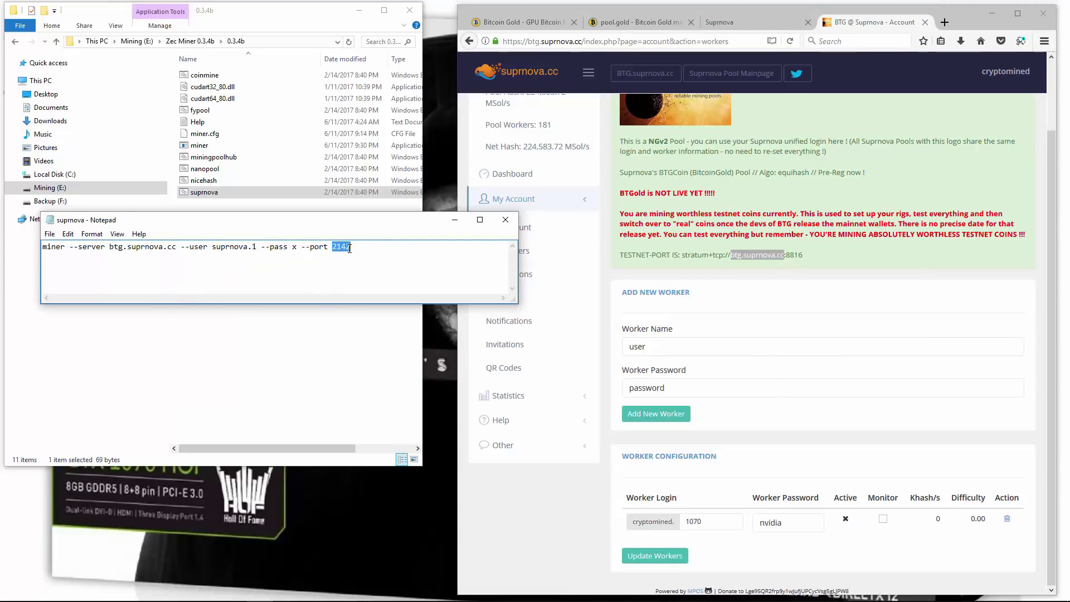
{"action": "type", "text": "8816"}
Set the user to the account's 1070 worker login and the worker password, then save and close
{"action": "left_click_drag", "start_coordinate": [212, 247], "coordinate": [227, 248]}
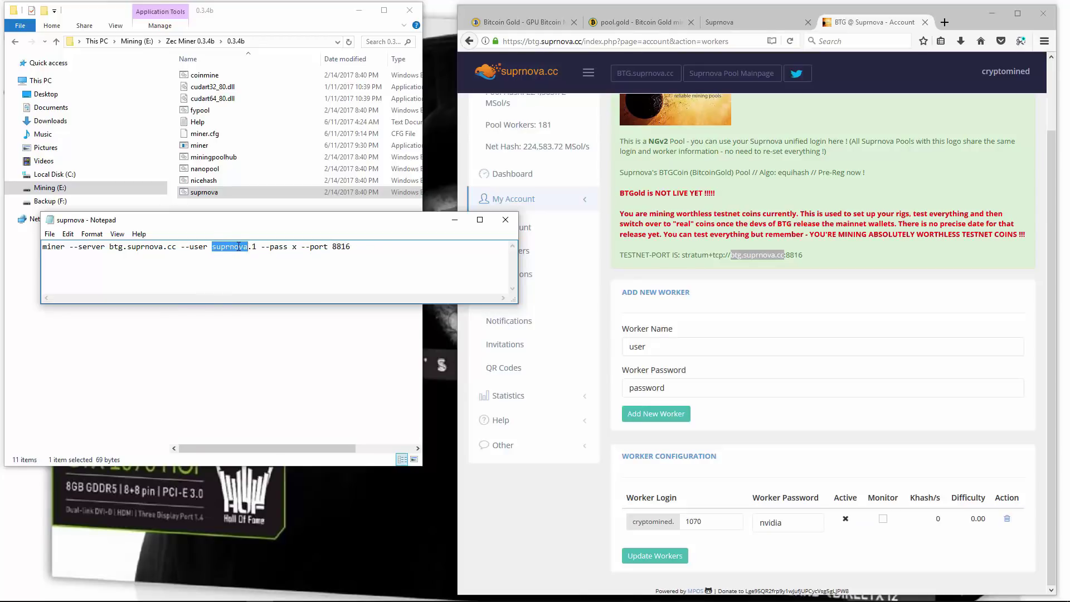
{"action": "type", "text": "cryptomined.1"}
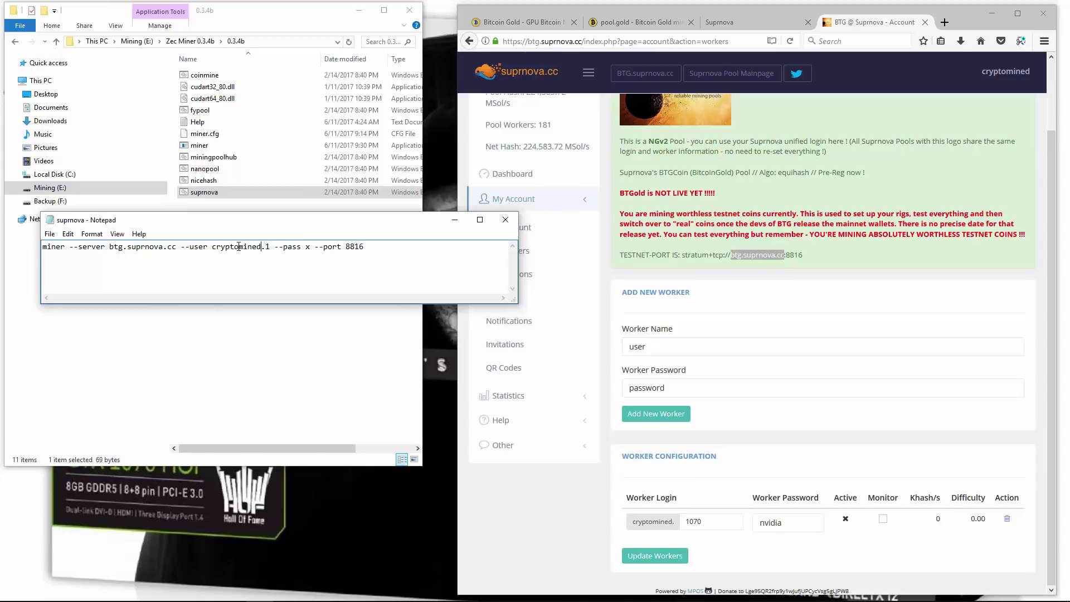
{"action": "type", "text": "070"}
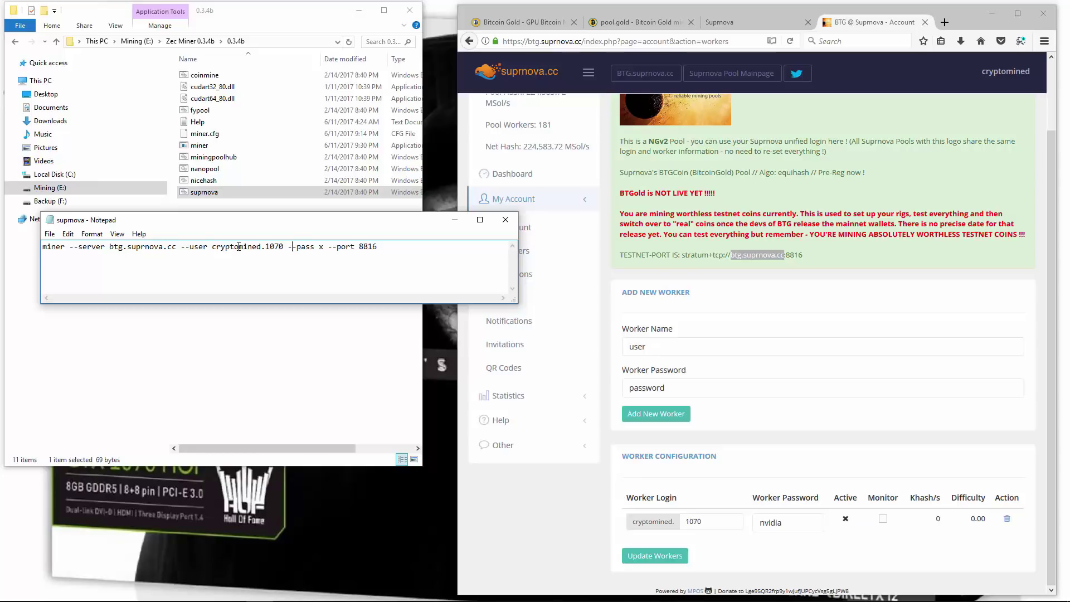
{"action": "key", "text": "BackSpace"}
{"action": "left_click", "coordinate": [53, 237]}
{"action": "left_click", "coordinate": [65, 273]}
{"action": "left_click", "coordinate": [504, 221]}
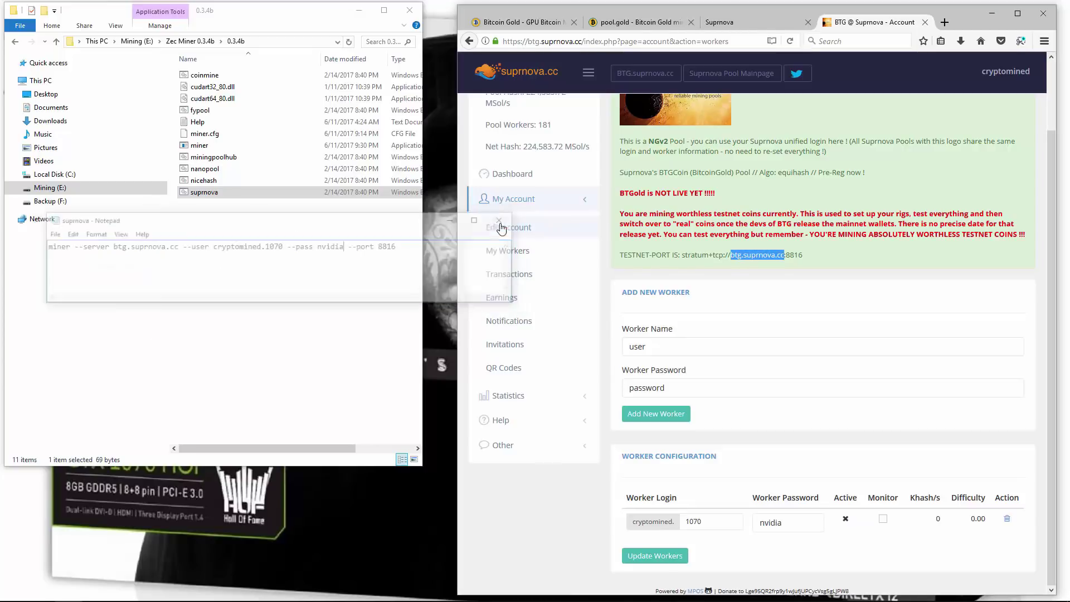
Launch the suprnova miner batch file and enlarge its console at the screen's top-left
{"action": "double_click", "coordinate": [225, 192]}
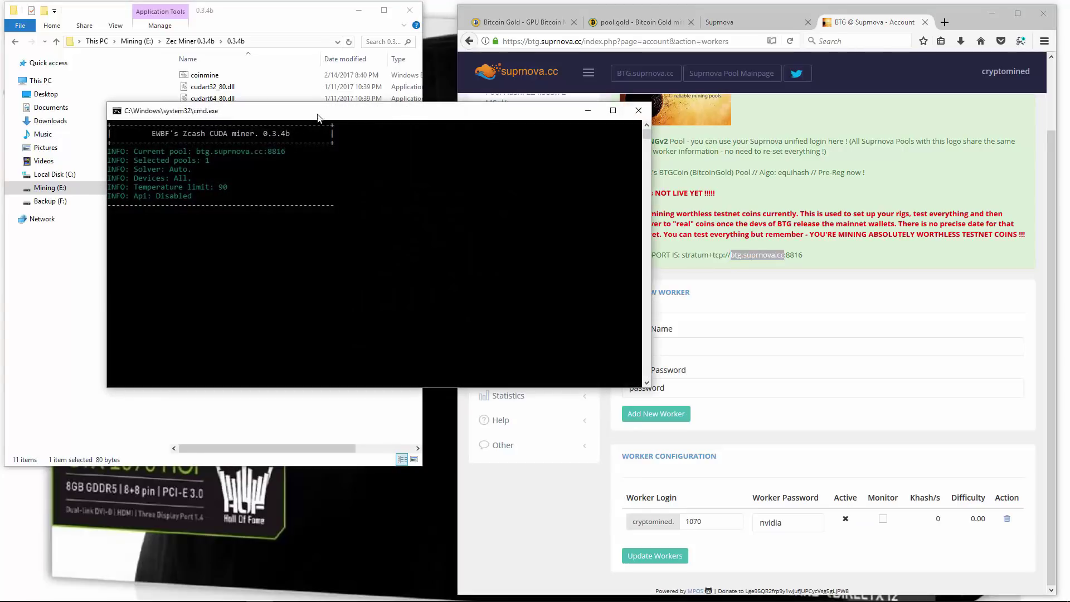
{"action": "left_click_drag", "start_coordinate": [319, 117], "coordinate": [234, 24]}
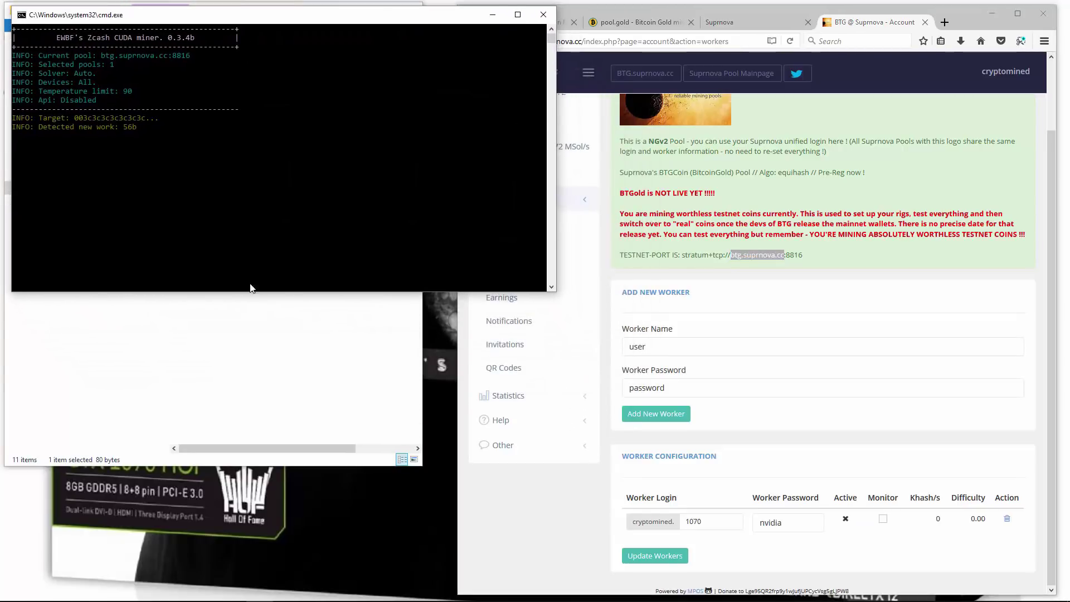
{"action": "left_click_drag", "start_coordinate": [288, 291], "coordinate": [280, 583]}
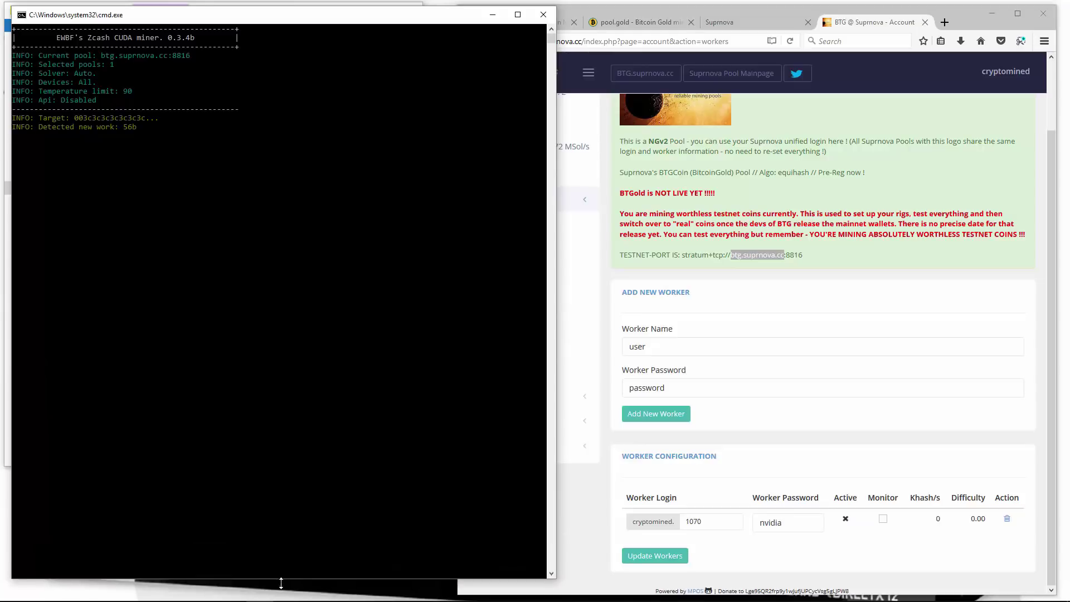
Return to the Suprnova page and open Getting Started from its Help section
{"action": "left_click", "coordinate": [582, 385]}
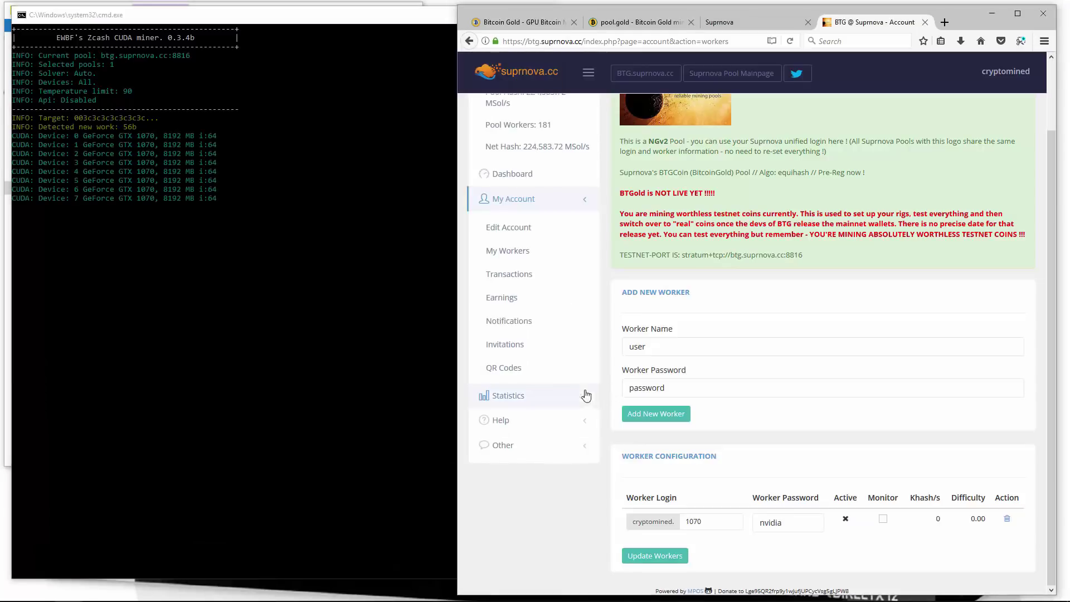
{"action": "left_click", "coordinate": [522, 419]}
{"action": "left_click", "coordinate": [532, 447]}
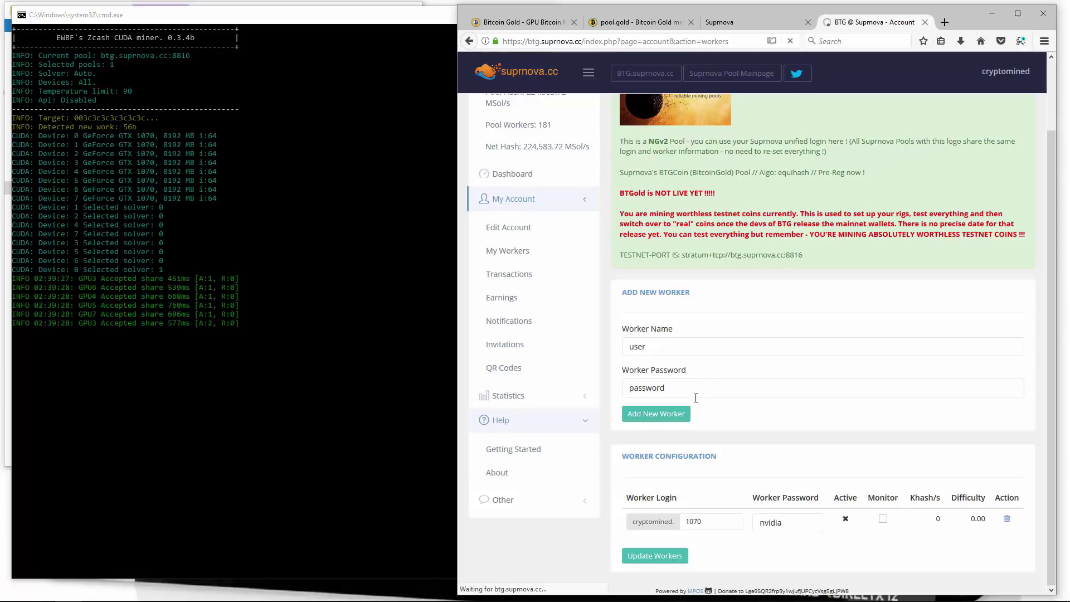
Find the Stratum settings and compare recommended port 8861 with testnet port 8816
{"action": "scroll", "coordinate": [695, 401], "scroll_direction": "down", "scroll_amount": 1}
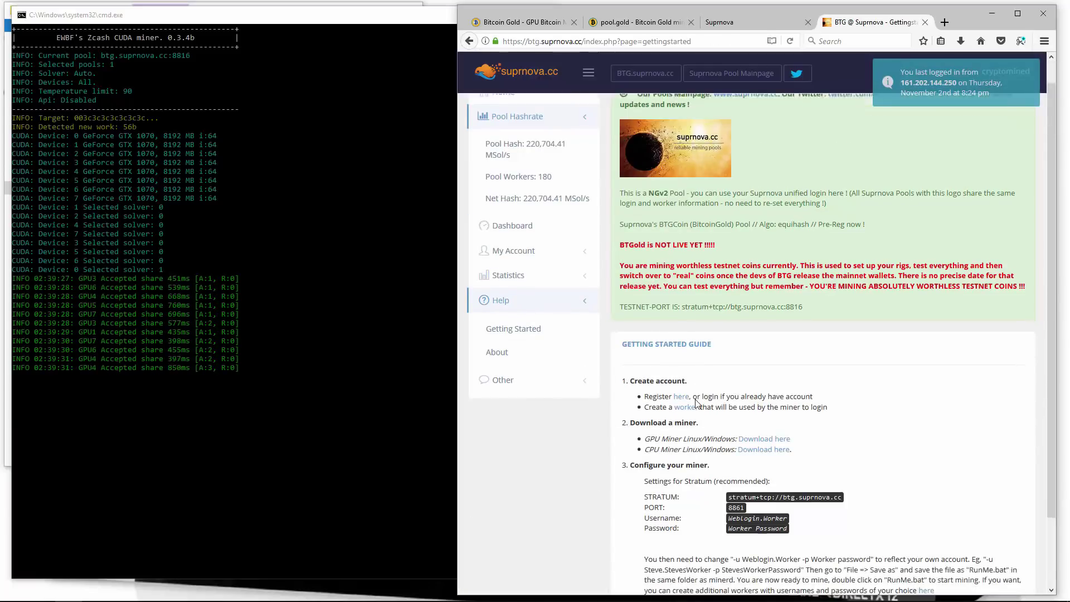
{"action": "scroll", "coordinate": [695, 402], "scroll_direction": "down", "scroll_amount": 3}
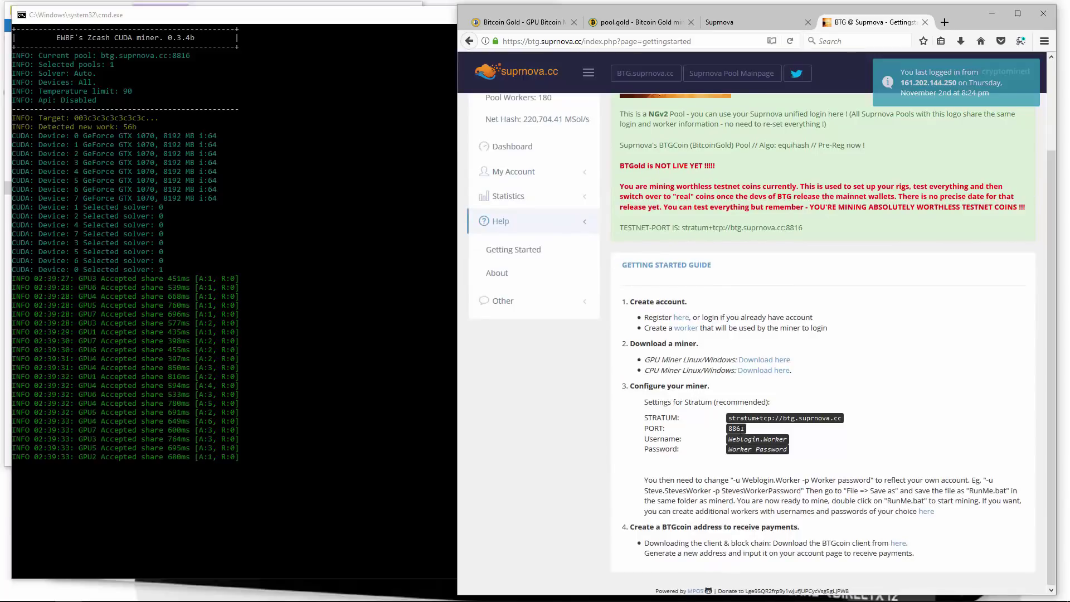
{"action": "left_click_drag", "start_coordinate": [645, 428], "coordinate": [727, 436]}
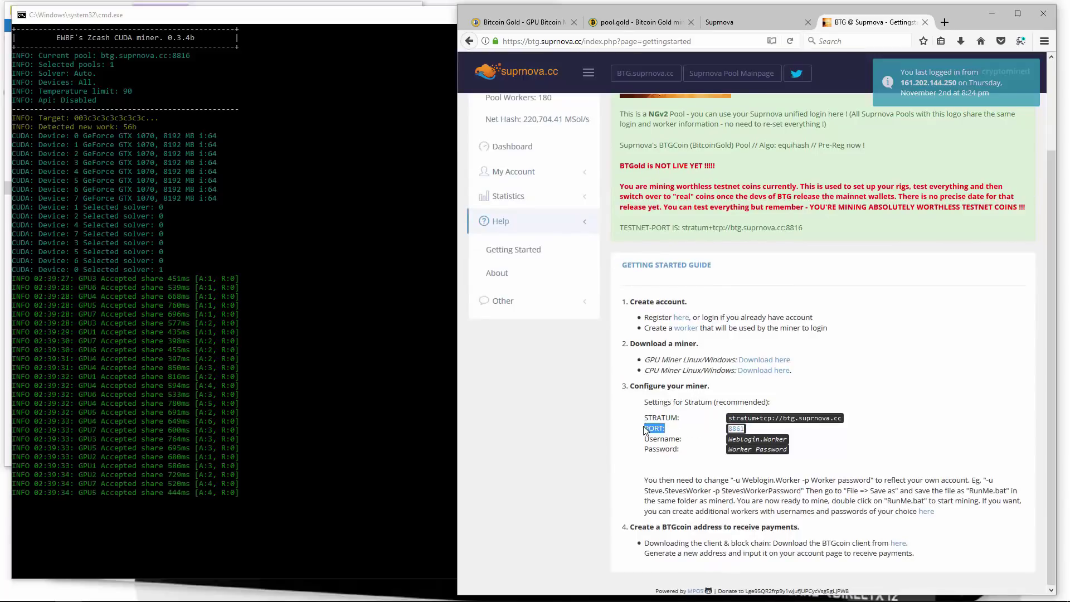
{"action": "double_click", "coordinate": [735, 428]}
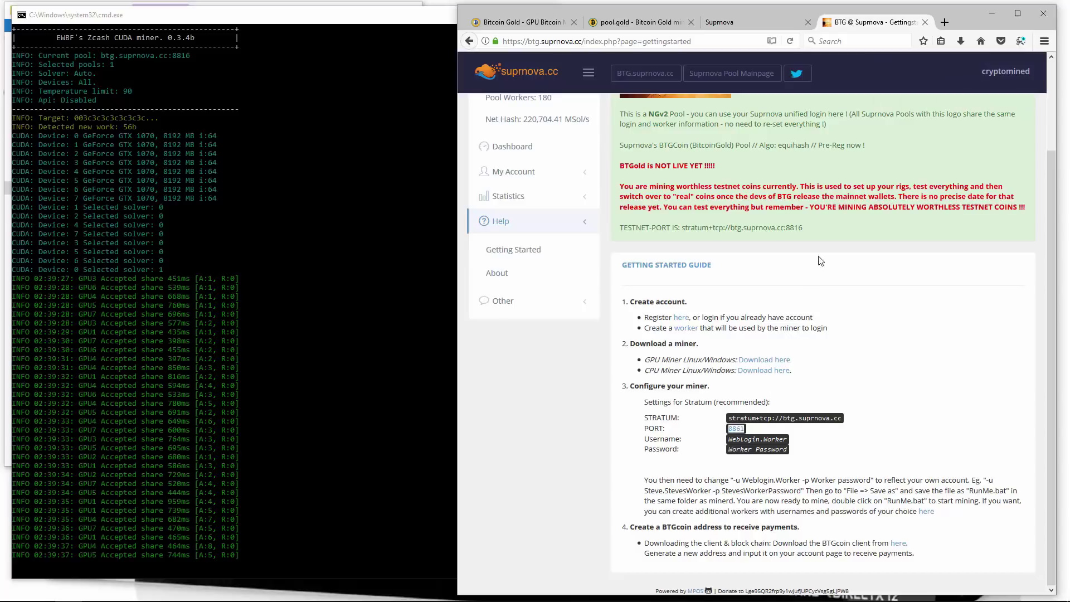
{"action": "double_click", "coordinate": [794, 227]}
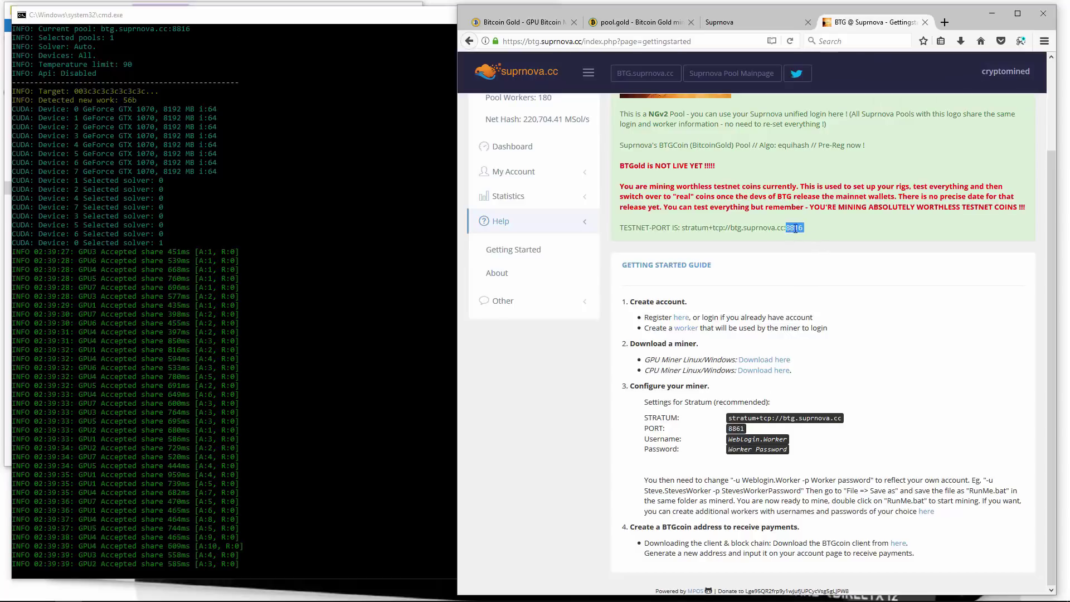
{"action": "left_click", "coordinate": [774, 277]}
{"action": "scroll", "coordinate": [747, 284], "scroll_direction": "up", "scroll_amount": 4}
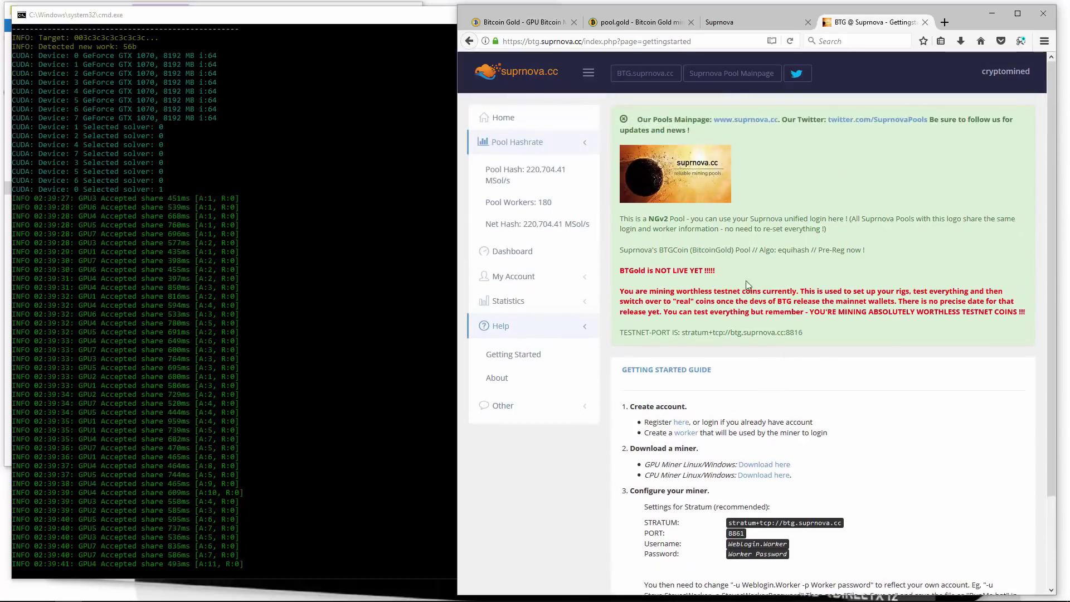
Go to the pool Dashboard and scroll down to the worker table
{"action": "left_click", "coordinate": [524, 253]}
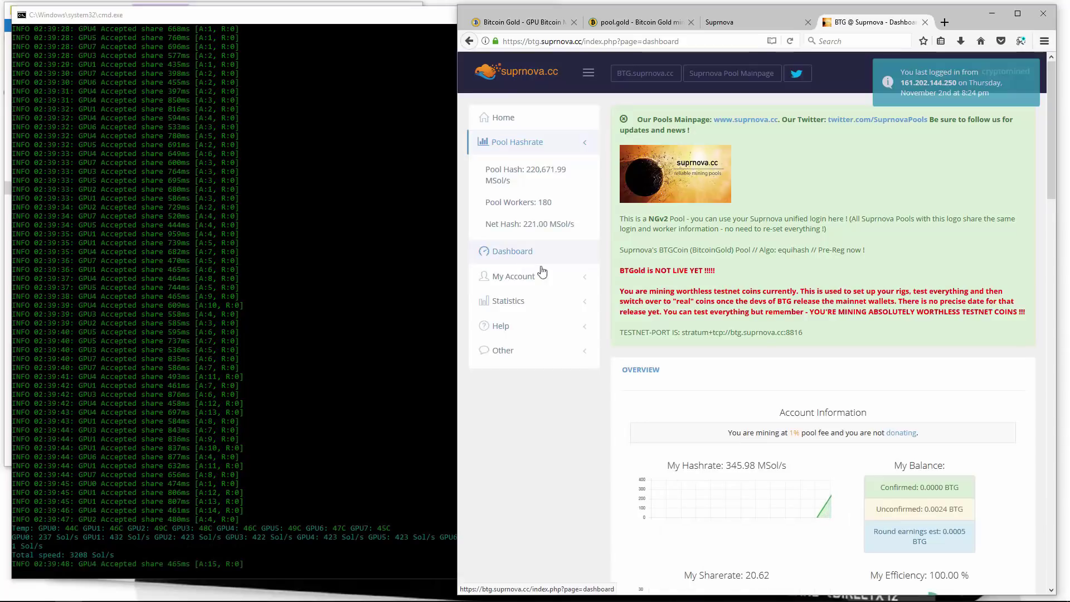
{"action": "scroll", "coordinate": [743, 405], "scroll_direction": "down", "scroll_amount": 4}
{"action": "scroll", "coordinate": [743, 405], "scroll_direction": "down", "scroll_amount": 4}
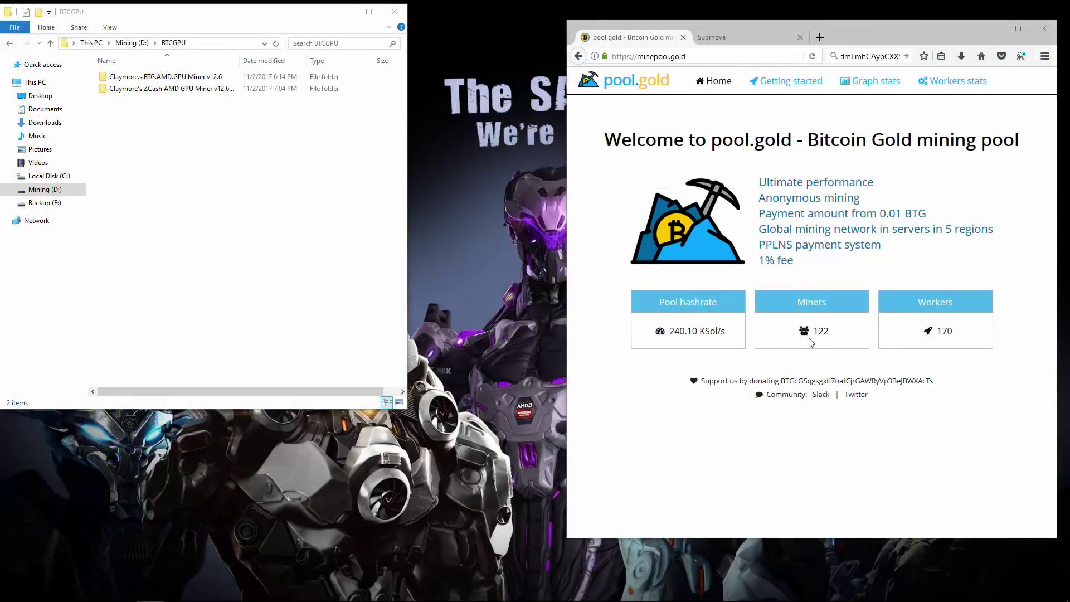
Open pool.gold's Getting Started guide and the Claymore BTG miner's config in Notepad
{"action": "left_click", "coordinate": [780, 83]}
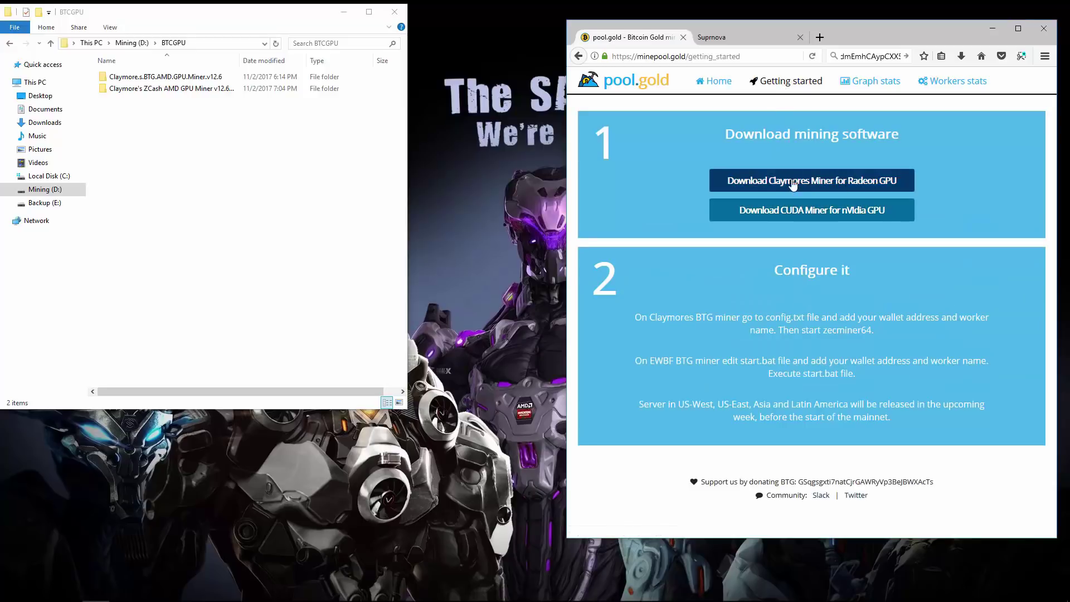
{"action": "left_click", "coordinate": [167, 78]}
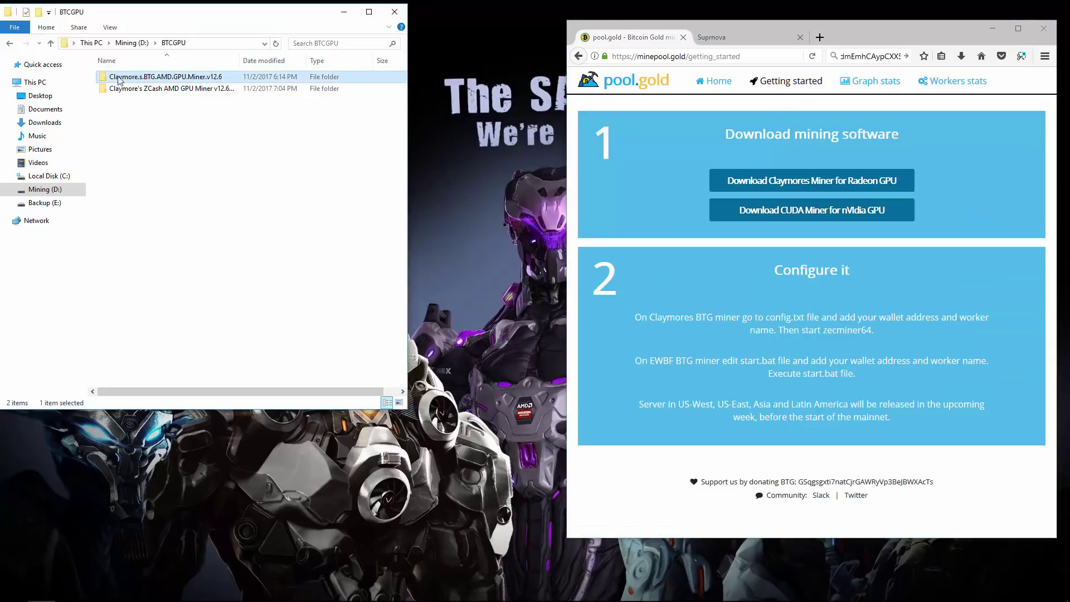
{"action": "double_click", "coordinate": [179, 78]}
{"action": "double_click", "coordinate": [121, 89]}
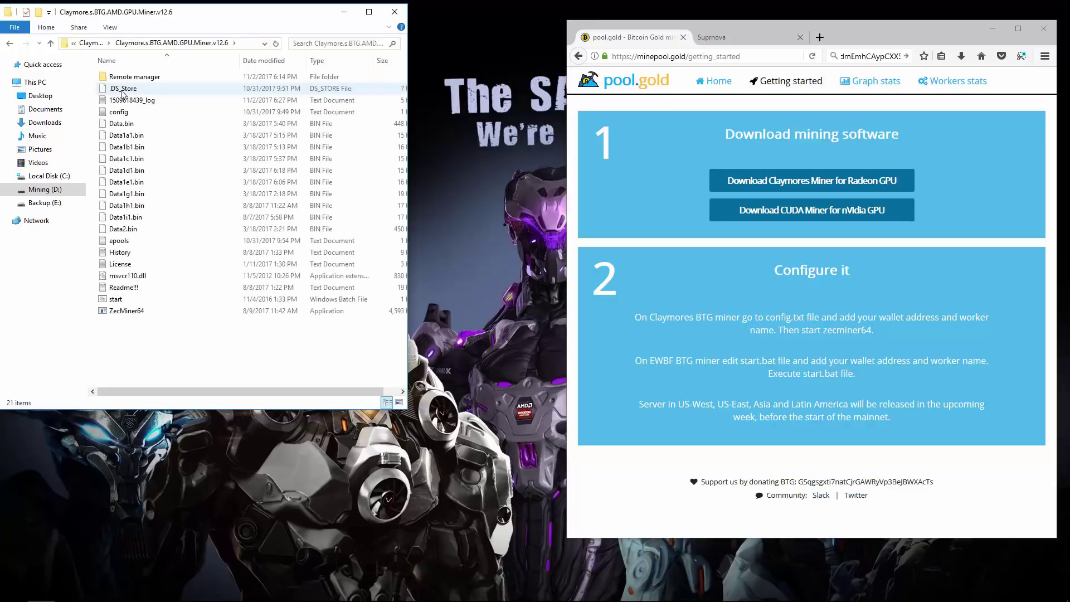
{"action": "right_click", "coordinate": [118, 111]}
{"action": "left_click", "coordinate": [134, 147]}
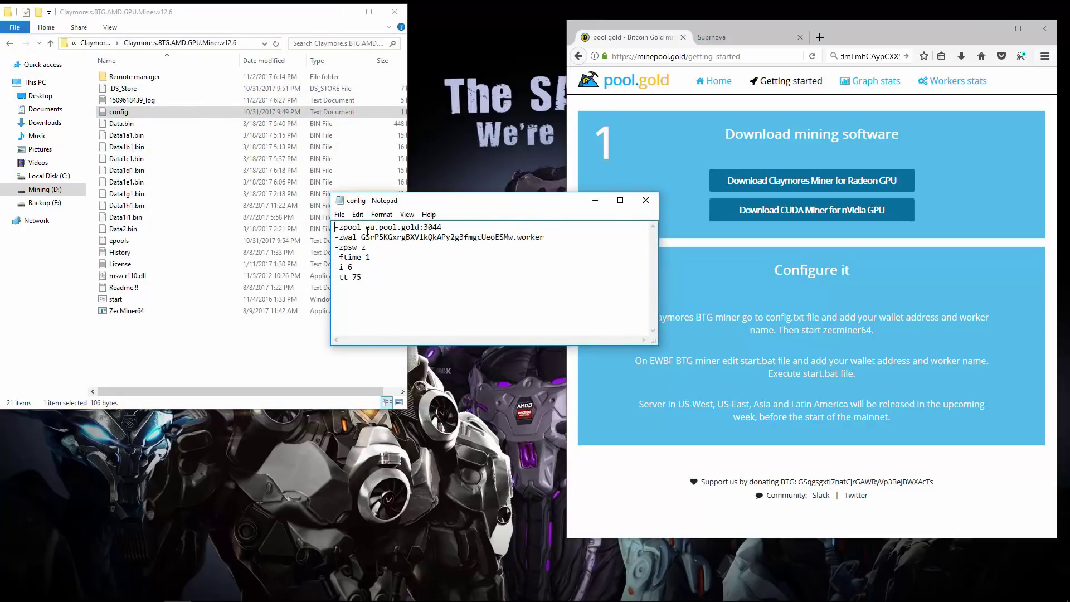
Highlight the eu.pool.gold:3044 pool address and the wallet and password lines
{"action": "left_click_drag", "start_coordinate": [386, 229], "coordinate": [438, 234]}
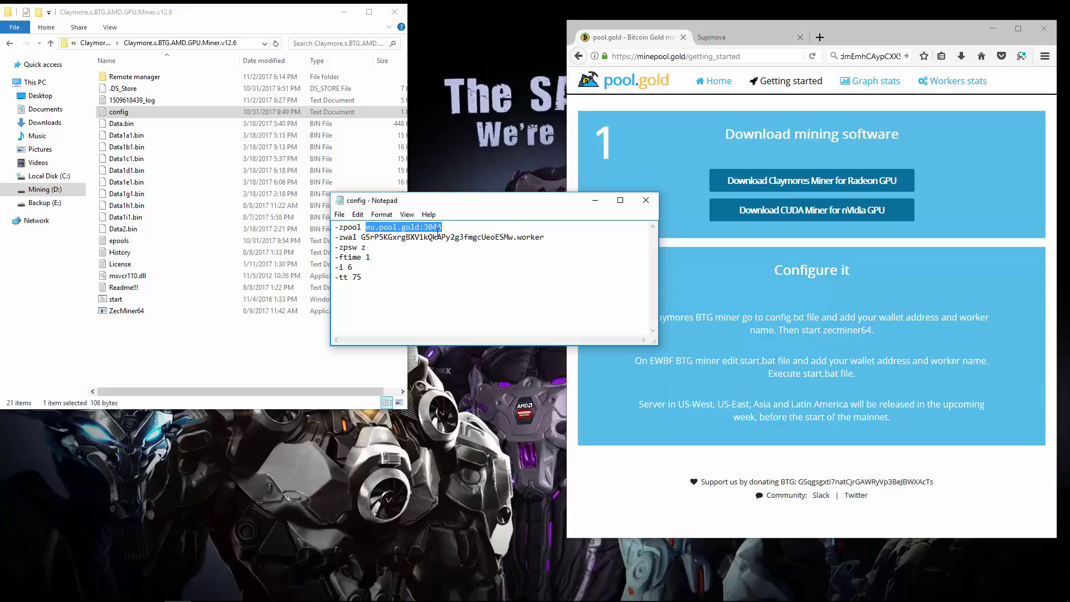
{"action": "left_click_drag", "start_coordinate": [363, 237], "coordinate": [506, 247]}
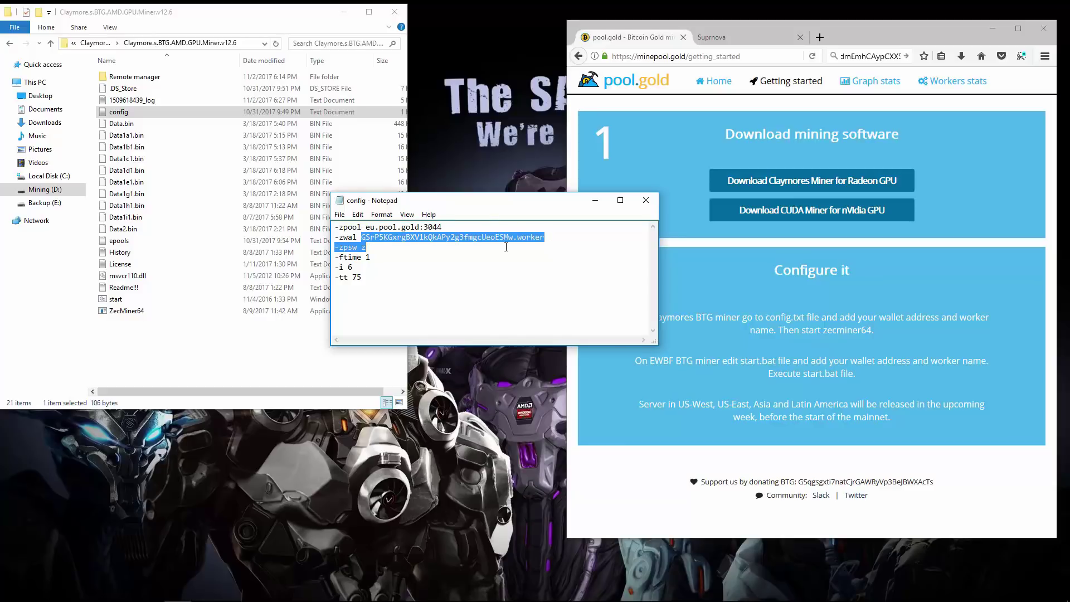
{"action": "left_click", "coordinate": [409, 266]}
Go back to the BTCGPU folder and open the Claymore ZCash miner folder
{"action": "left_click", "coordinate": [179, 158]}
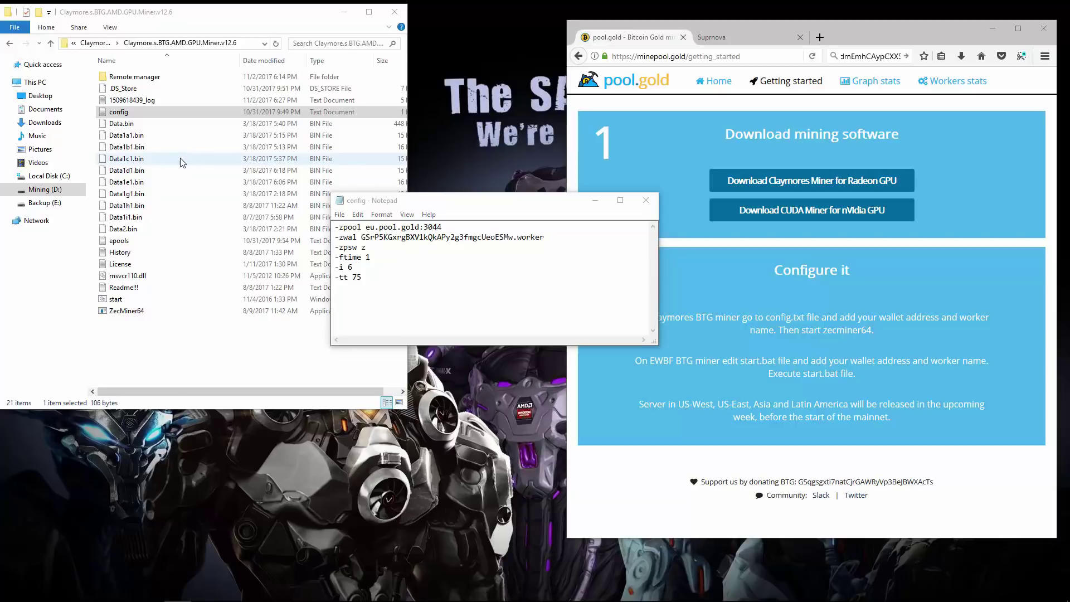
{"action": "key", "text": "alt+Left"}
{"action": "key", "text": "Return"}
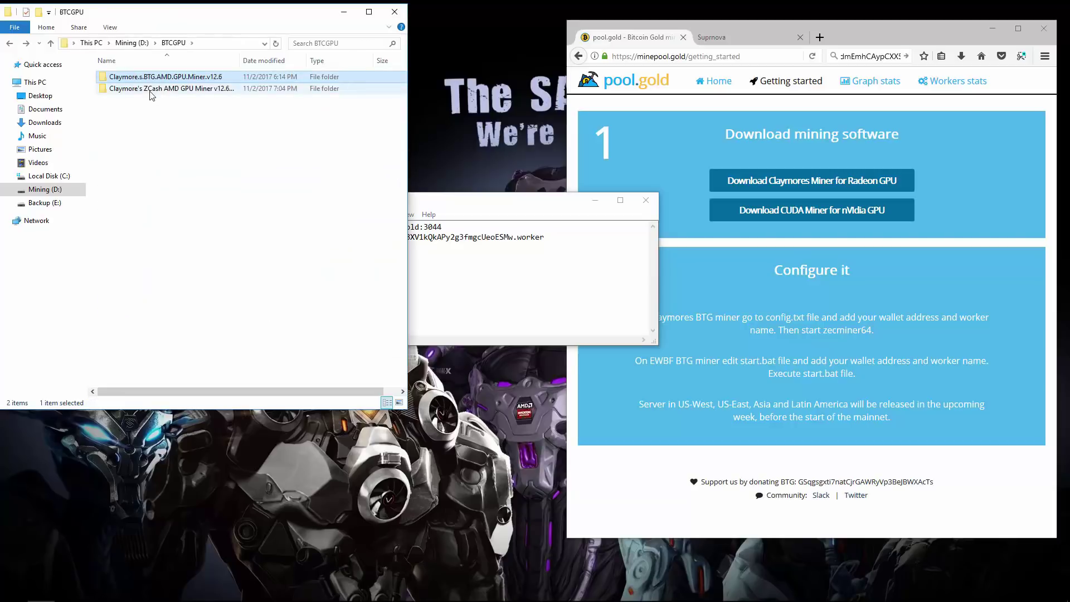
{"action": "double_click", "coordinate": [156, 84]}
Open the ZCash miner's config in a second Notepad window above the first
{"action": "double_click", "coordinate": [154, 85]}
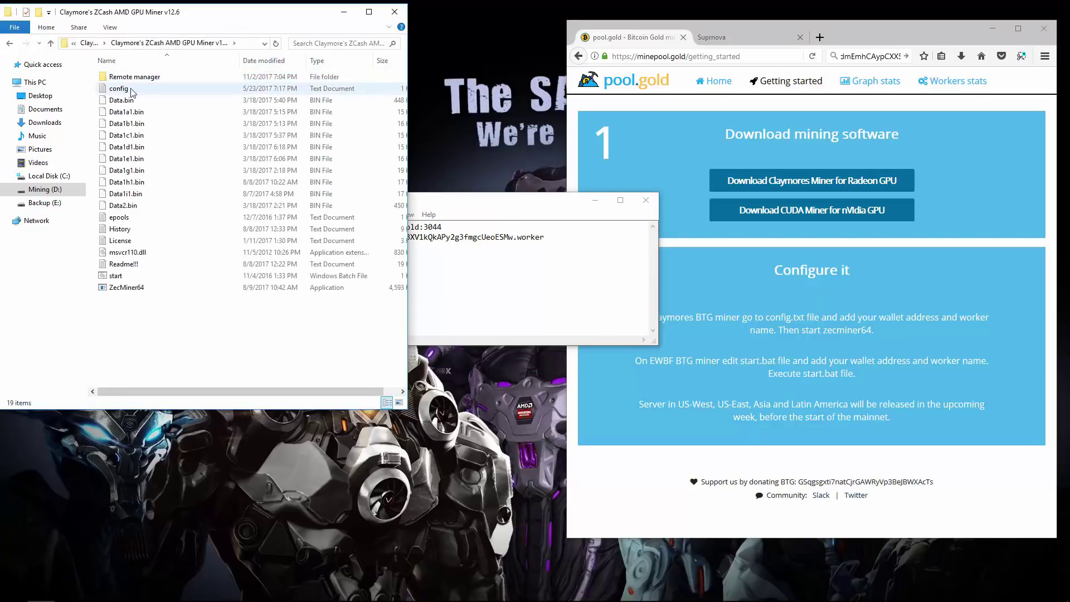
{"action": "right_click", "coordinate": [126, 89]}
{"action": "left_click", "coordinate": [149, 121]}
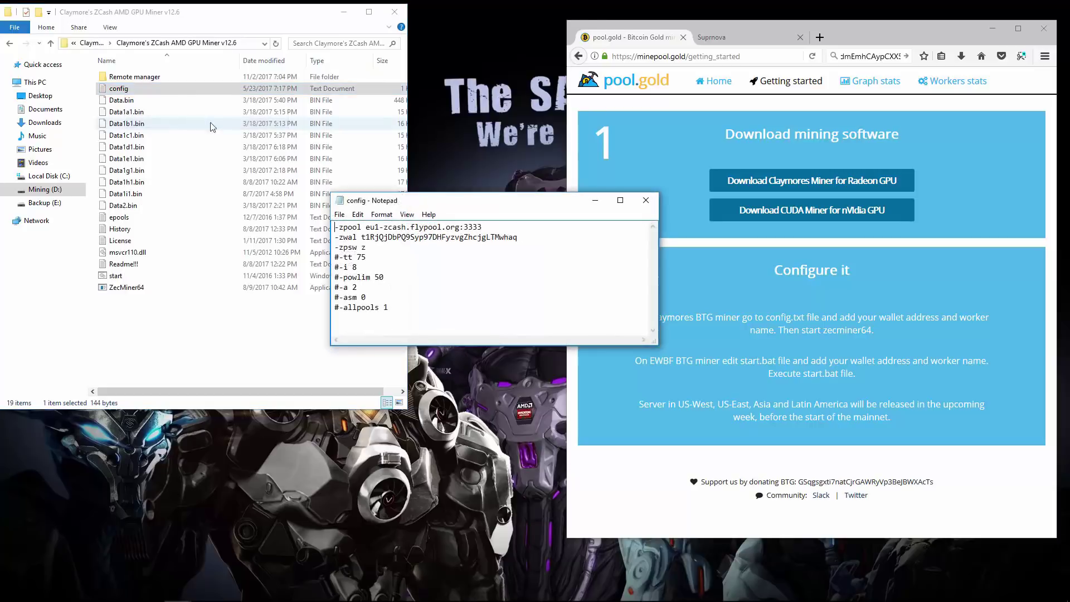
{"action": "left_click_drag", "start_coordinate": [453, 205], "coordinate": [453, 49]}
Replace the main config's pool line with the eu.pool.gold:3044 line from the BTG config
{"action": "left_click", "coordinate": [478, 203]}
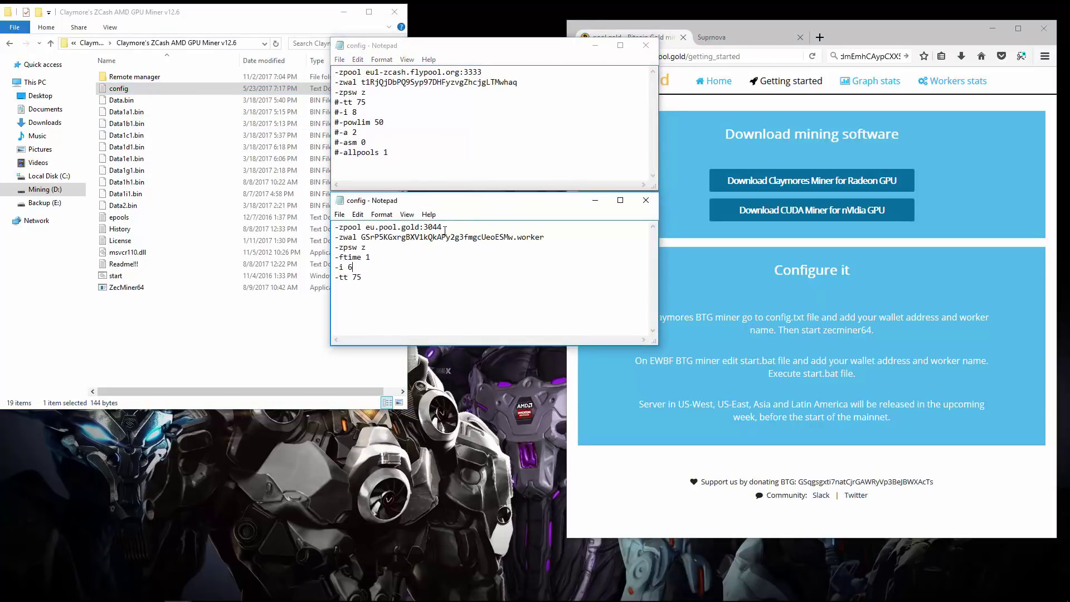
{"action": "left_click_drag", "start_coordinate": [441, 226], "coordinate": [325, 222]}
{"action": "right_click", "coordinate": [357, 228]}
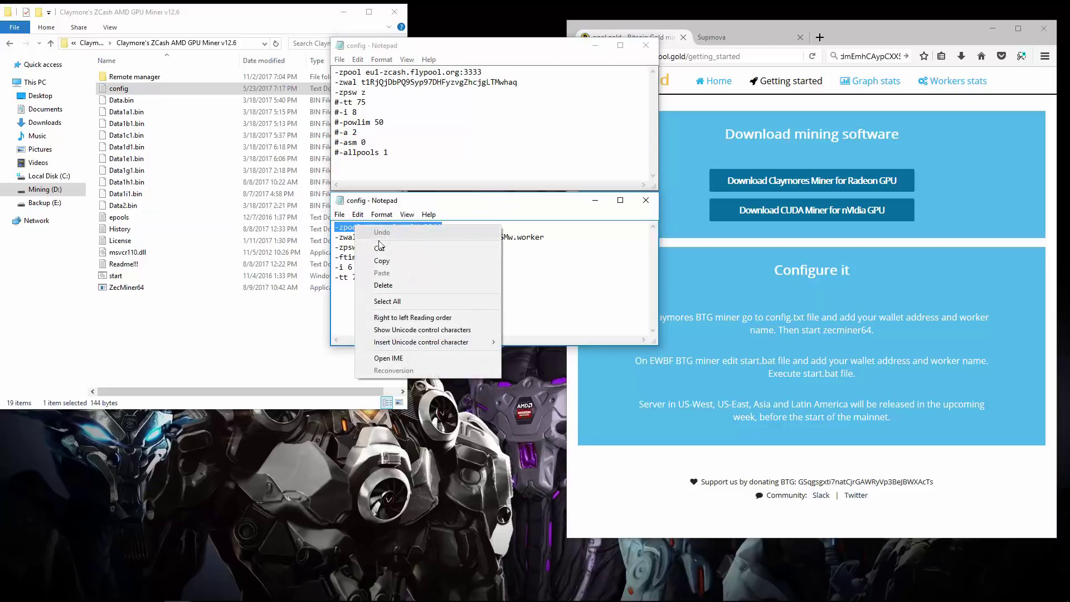
{"action": "left_click", "coordinate": [384, 257]}
{"action": "left_click", "coordinate": [479, 72]}
{"action": "left_click_drag", "start_coordinate": [479, 73], "coordinate": [335, 73]}
{"action": "right_click", "coordinate": [357, 72]}
{"action": "left_click", "coordinate": [384, 119]}
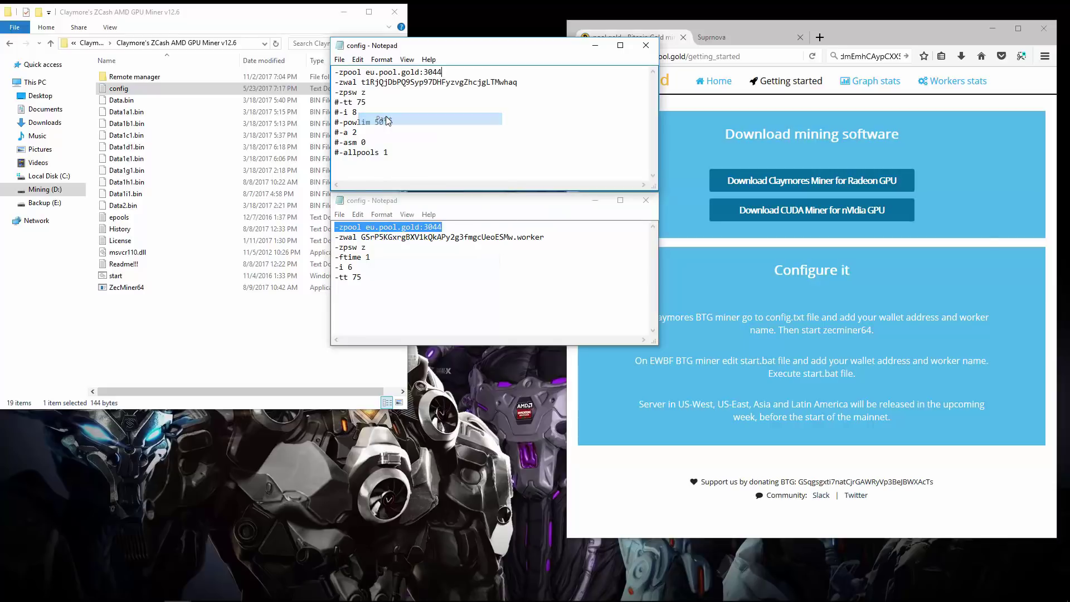
Replace the old -zwal wallet address with the new wallet address from the browser
{"action": "left_click", "coordinate": [857, 57]}
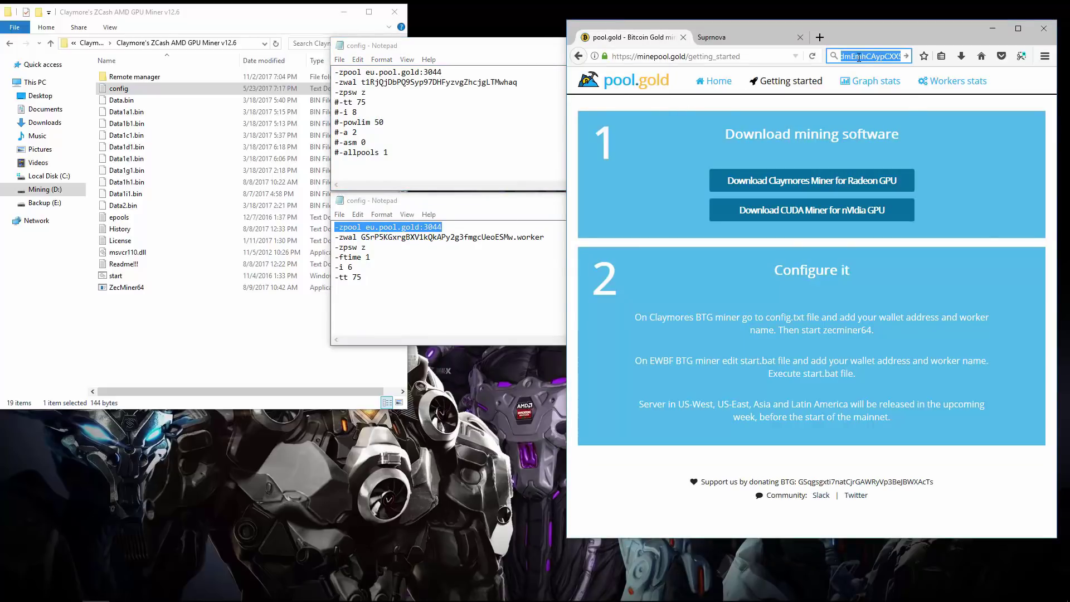
{"action": "right_click", "coordinate": [858, 58]}
{"action": "left_click", "coordinate": [869, 84]}
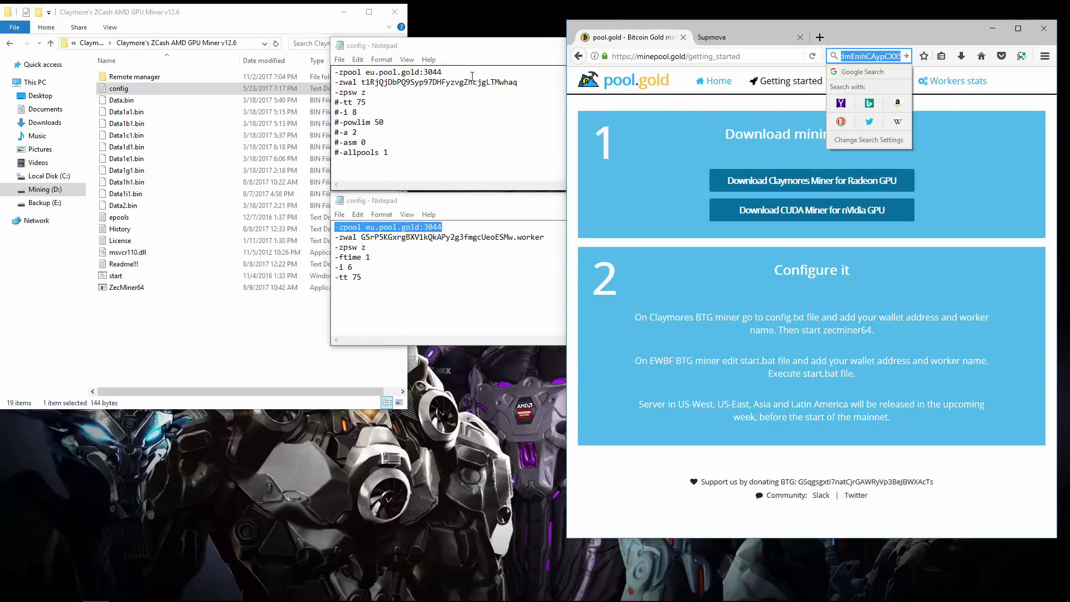
{"action": "left_click", "coordinate": [365, 84]}
{"action": "left_click_drag", "start_coordinate": [378, 83], "coordinate": [518, 82]}
{"action": "right_click", "coordinate": [512, 85]}
{"action": "left_click", "coordinate": [539, 132]}
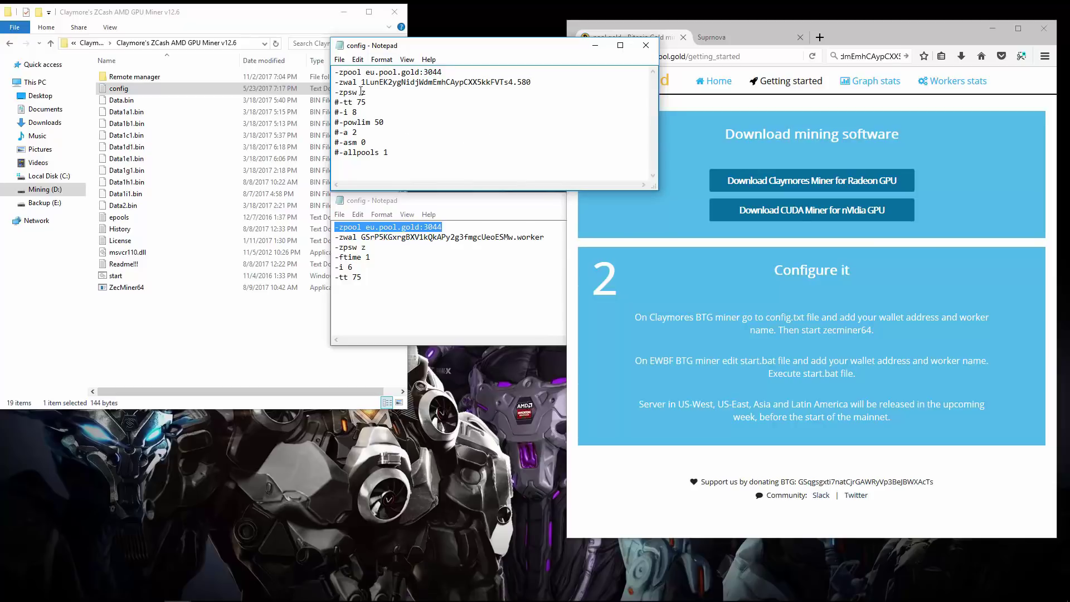
Uncomment -allpools 1, save the config, and close both Notepad windows
{"action": "key", "text": "BackSpace"}
{"action": "left_click", "coordinate": [420, 205]}
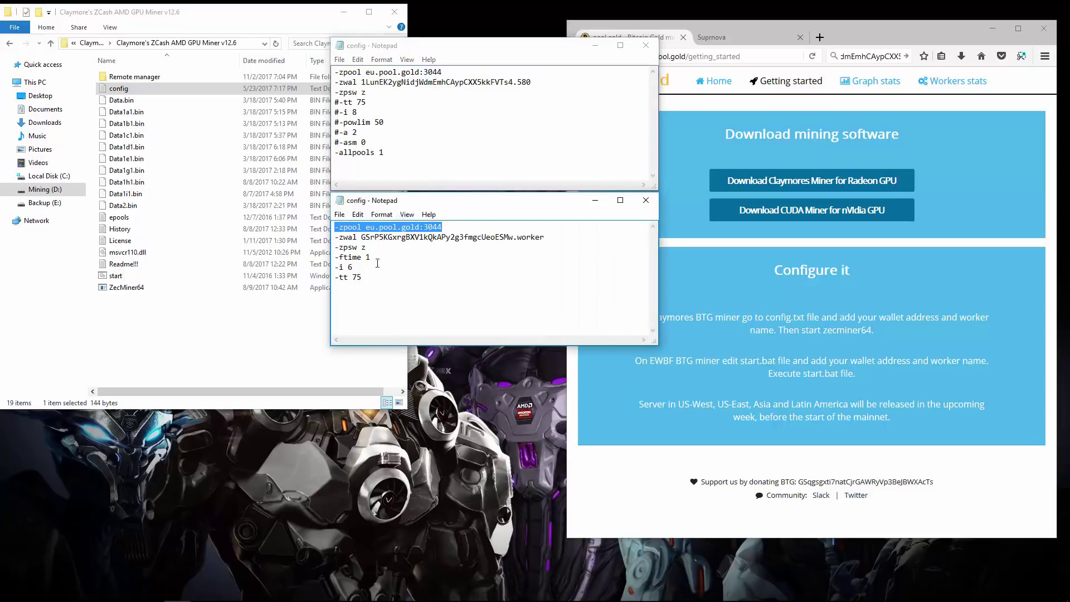
{"action": "left_click", "coordinate": [636, 203]}
{"action": "left_click", "coordinate": [339, 60]}
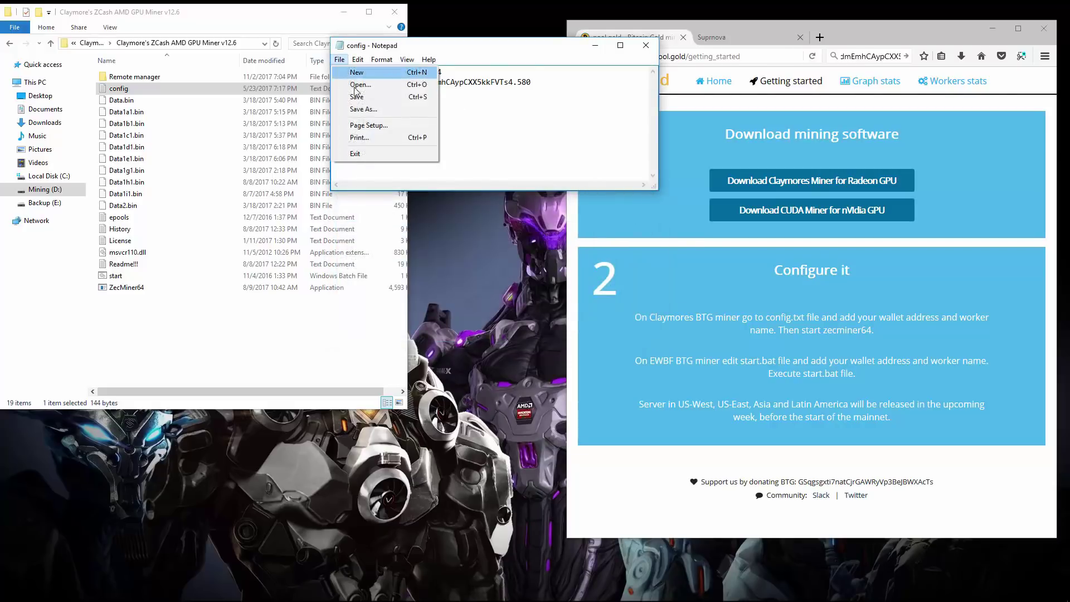
{"action": "left_click", "coordinate": [351, 94]}
{"action": "left_click", "coordinate": [645, 45]}
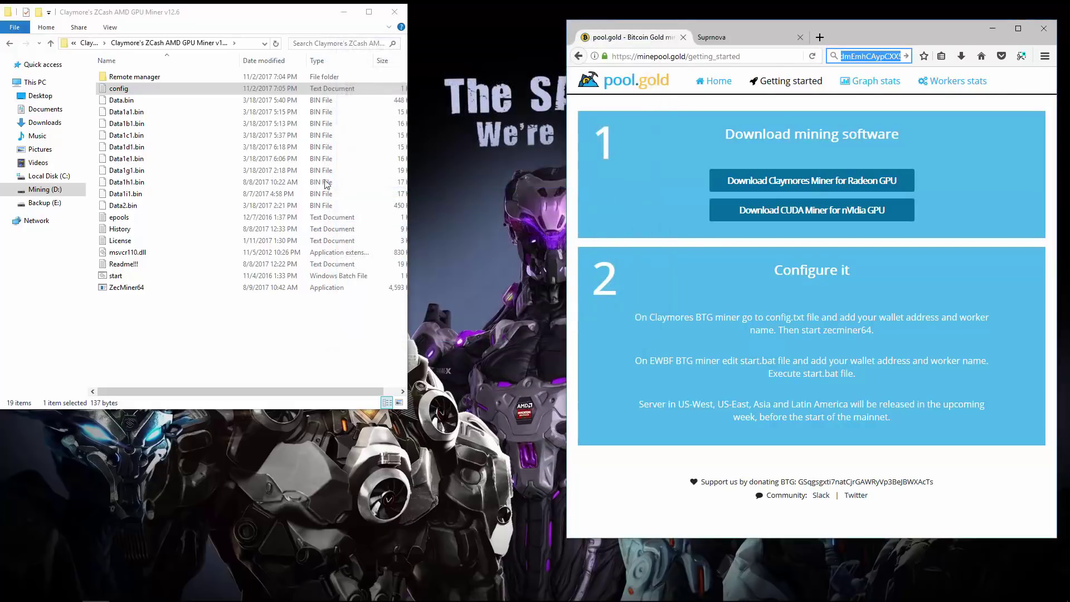
Run start.bat to launch the Claymore miner and enlarge its console to follow the output
{"action": "double_click", "coordinate": [116, 275]}
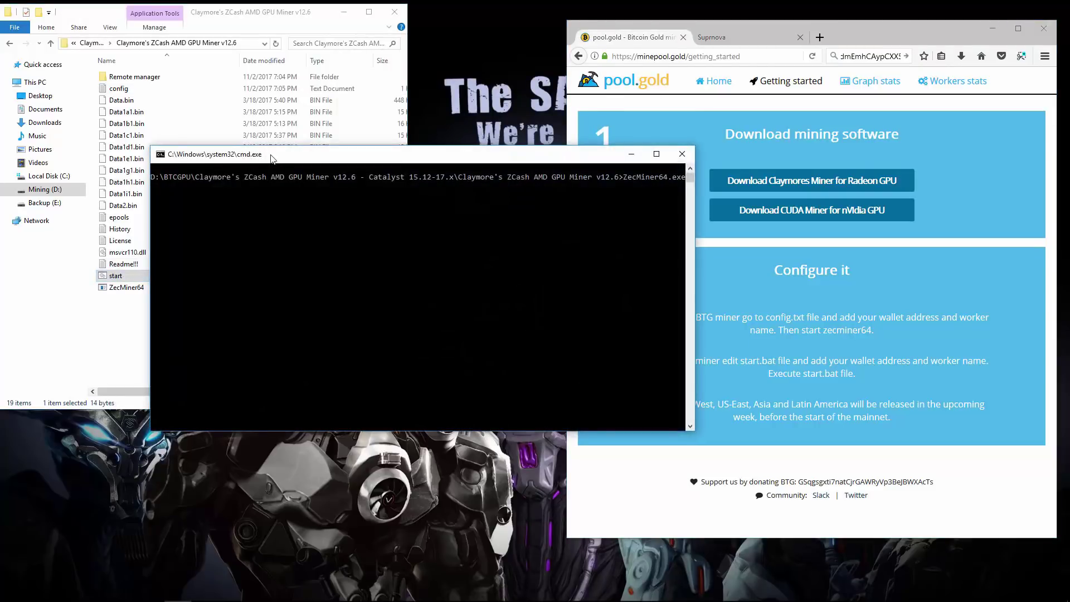
{"action": "left_click_drag", "start_coordinate": [279, 158], "coordinate": [132, 21]}
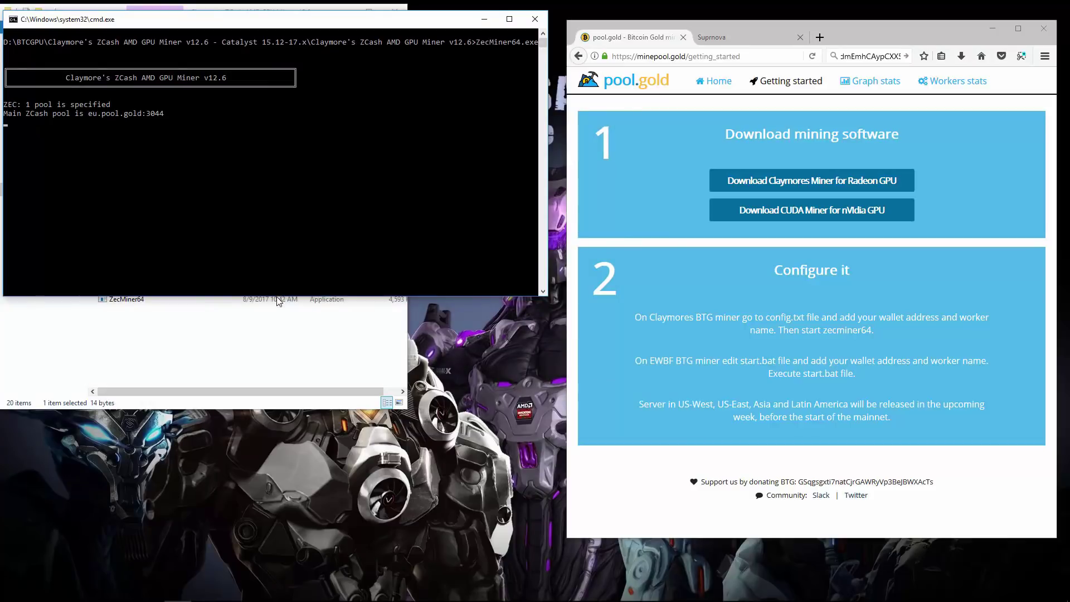
{"action": "left_click_drag", "start_coordinate": [278, 301], "coordinate": [280, 572]}
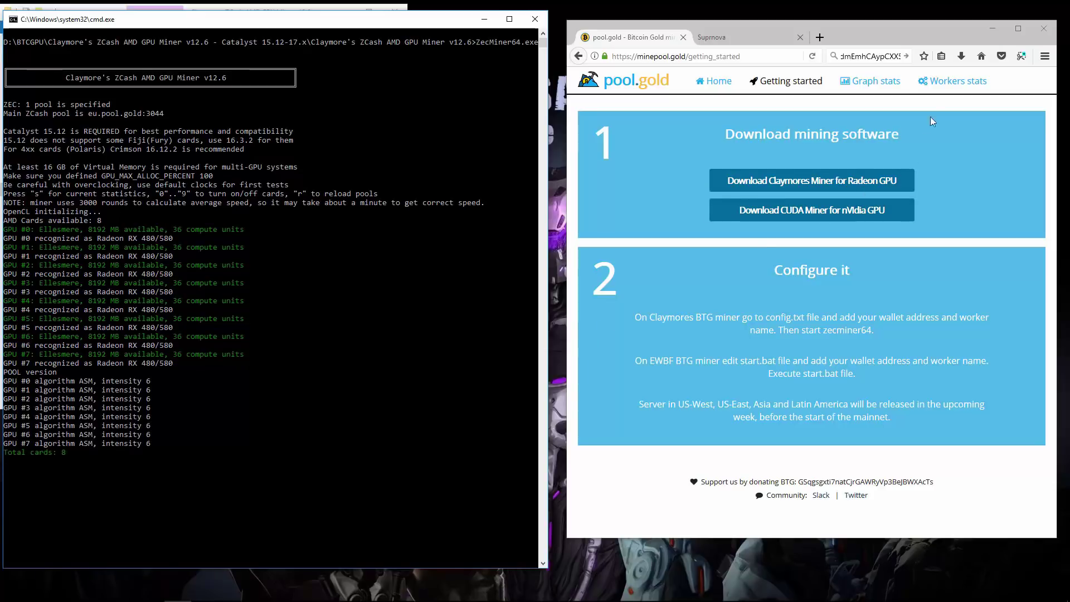
{"action": "left_click", "coordinate": [958, 82]}
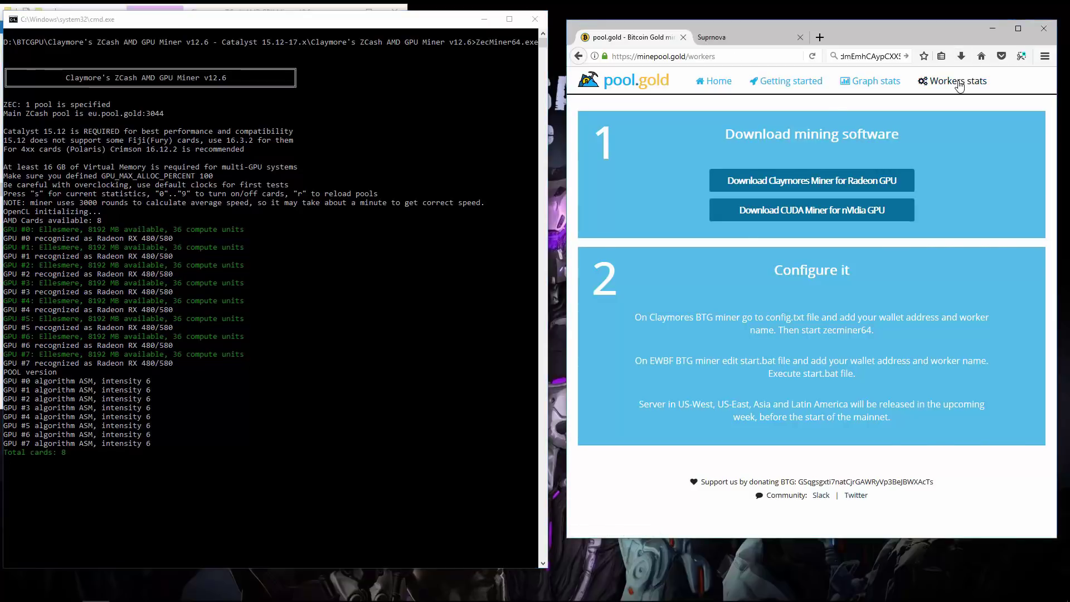
Look up the pasted wallet address in pool.gold's worker stats
{"action": "left_click", "coordinate": [774, 219]}
{"action": "right_click", "coordinate": [775, 219]}
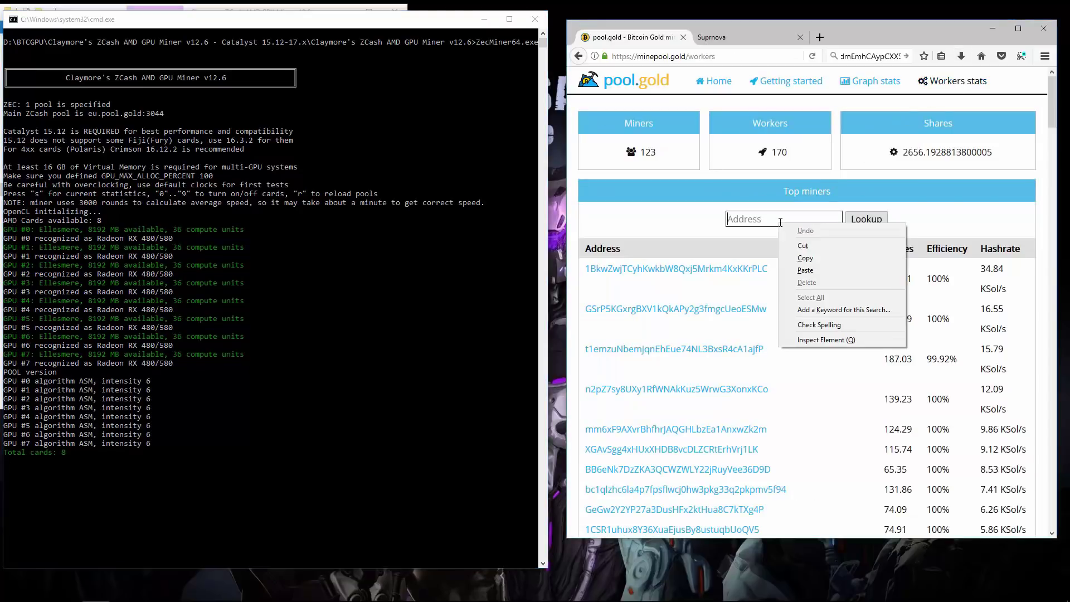
{"action": "left_click", "coordinate": [788, 255]}
{"action": "left_click", "coordinate": [863, 222]}
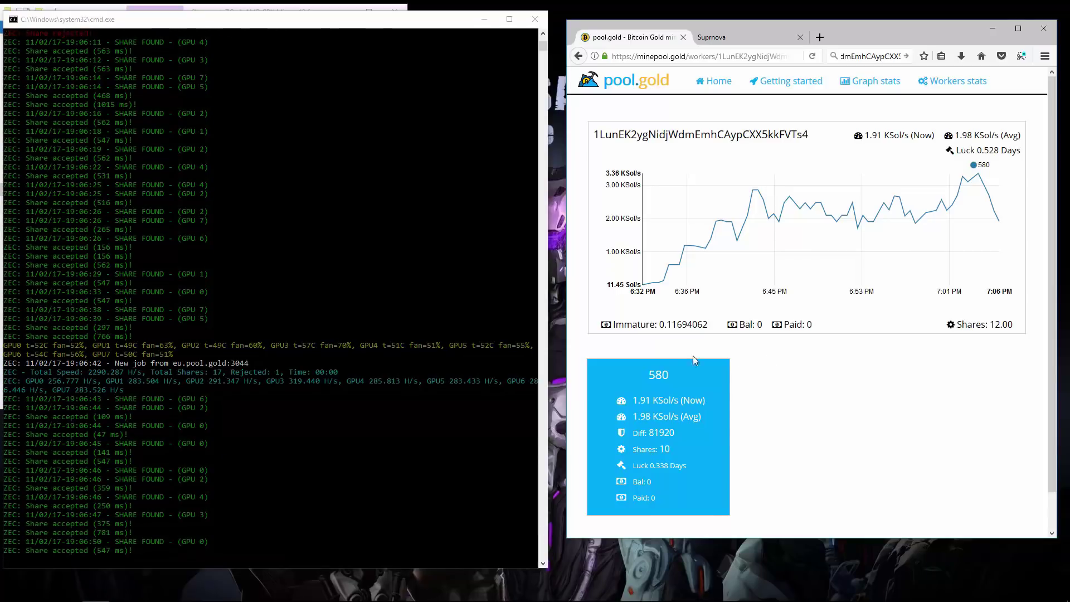
Widen the miner console and switch to the Suprnova tab
{"action": "left_click", "coordinate": [550, 365]}
{"action": "left_click_drag", "start_coordinate": [550, 365], "coordinate": [691, 367]}
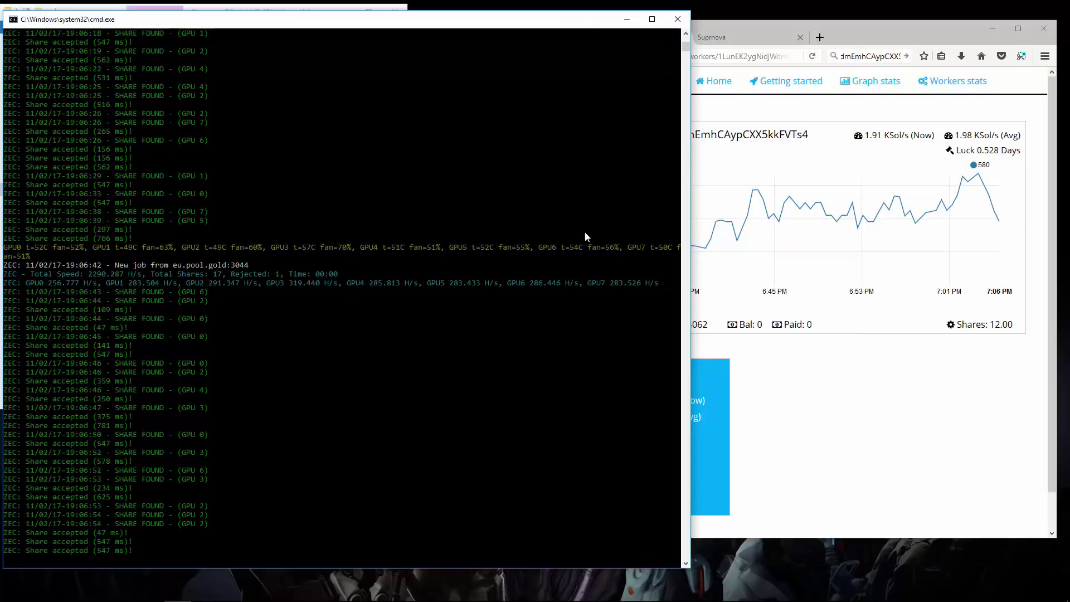
{"action": "left_click", "coordinate": [734, 43]}
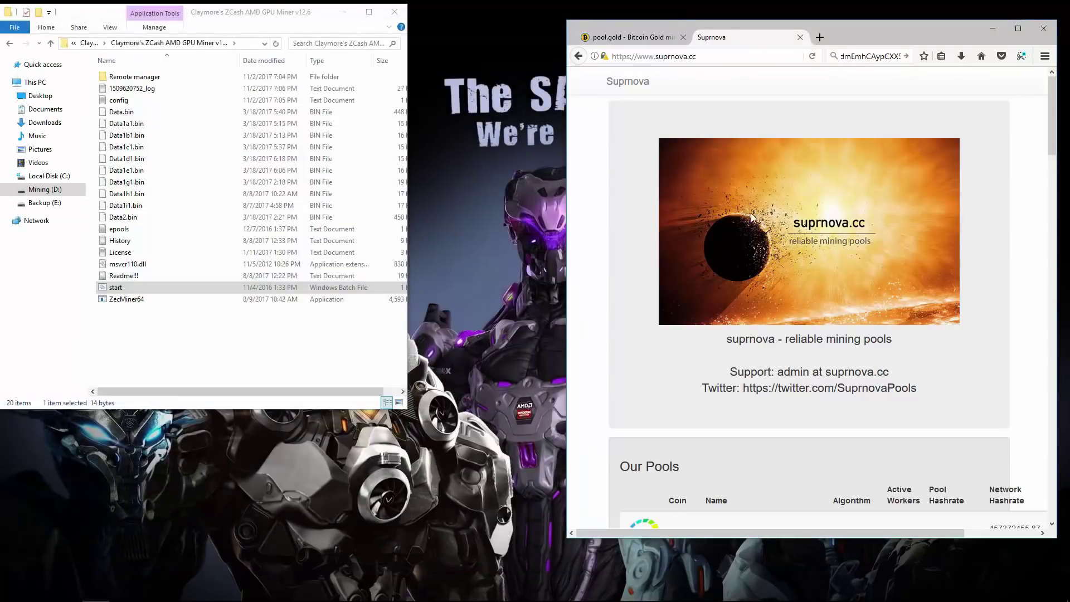
Widen the browser and open the Bitcoin Gold testnet pool from Our Pools
{"action": "scroll", "coordinate": [768, 342], "scroll_direction": "down", "scroll_amount": 7}
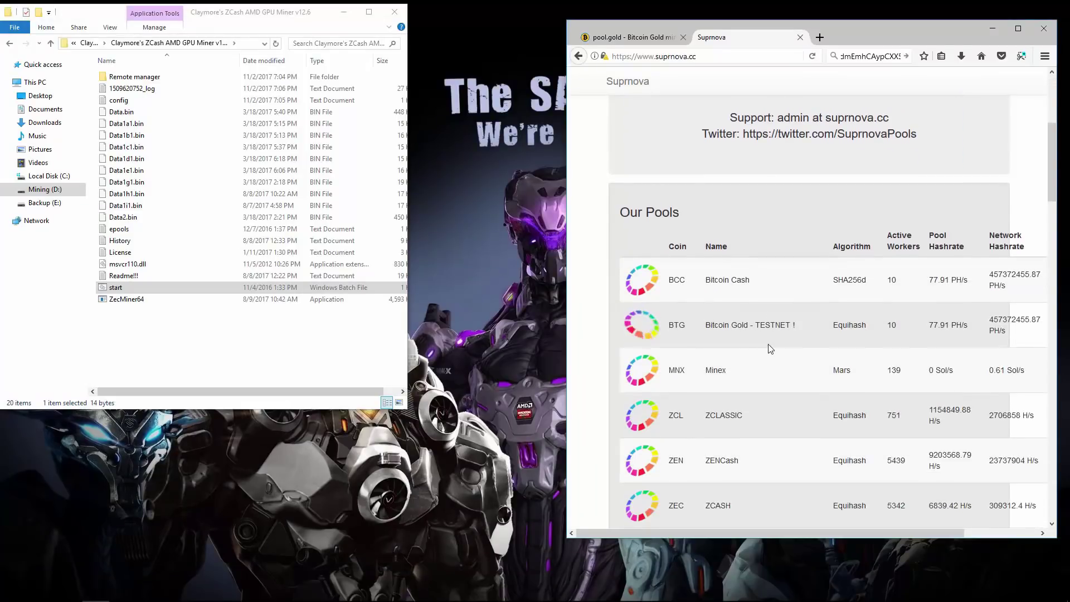
{"action": "scroll", "coordinate": [769, 348], "scroll_direction": "up", "scroll_amount": 1}
{"action": "left_click_drag", "start_coordinate": [705, 199], "coordinate": [795, 200]}
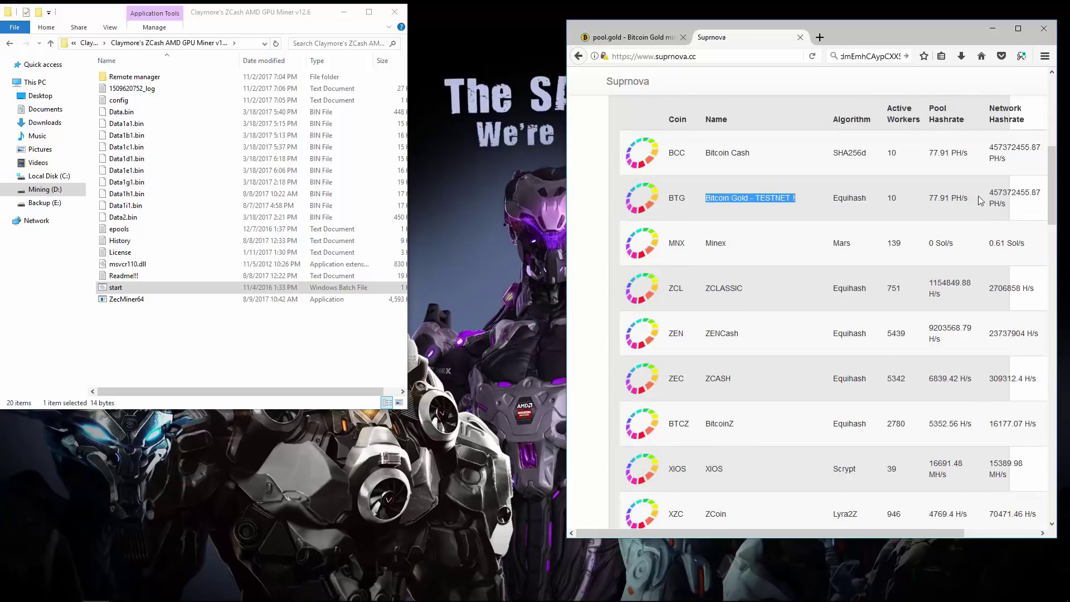
{"action": "left_click_drag", "start_coordinate": [567, 195], "coordinate": [461, 191]}
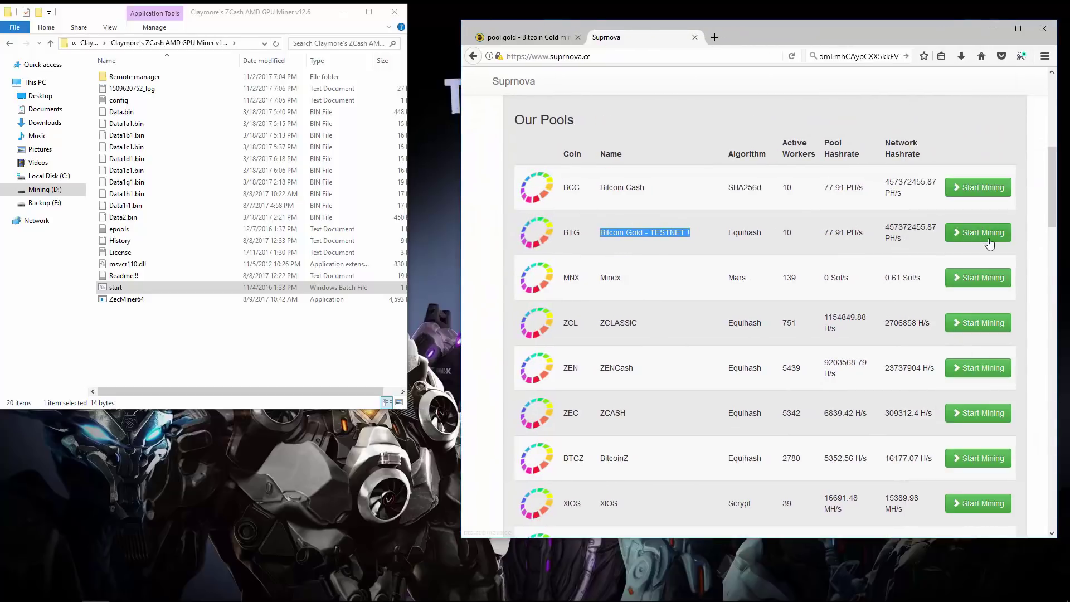
{"action": "left_click", "coordinate": [989, 243]}
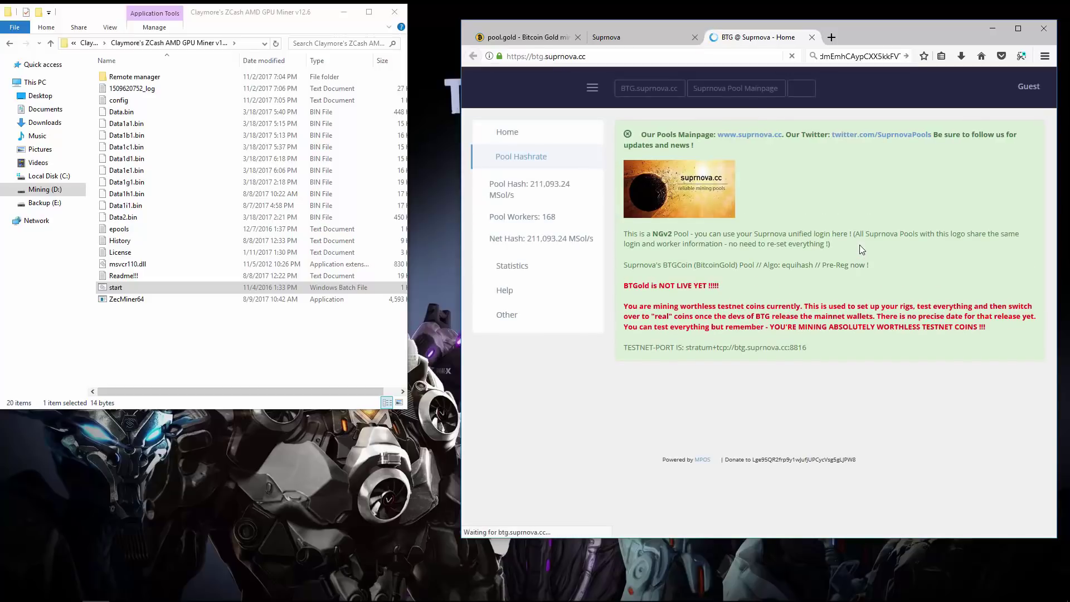
Log in with the account email and password, declining to save the login
{"action": "left_click", "coordinate": [1029, 87]}
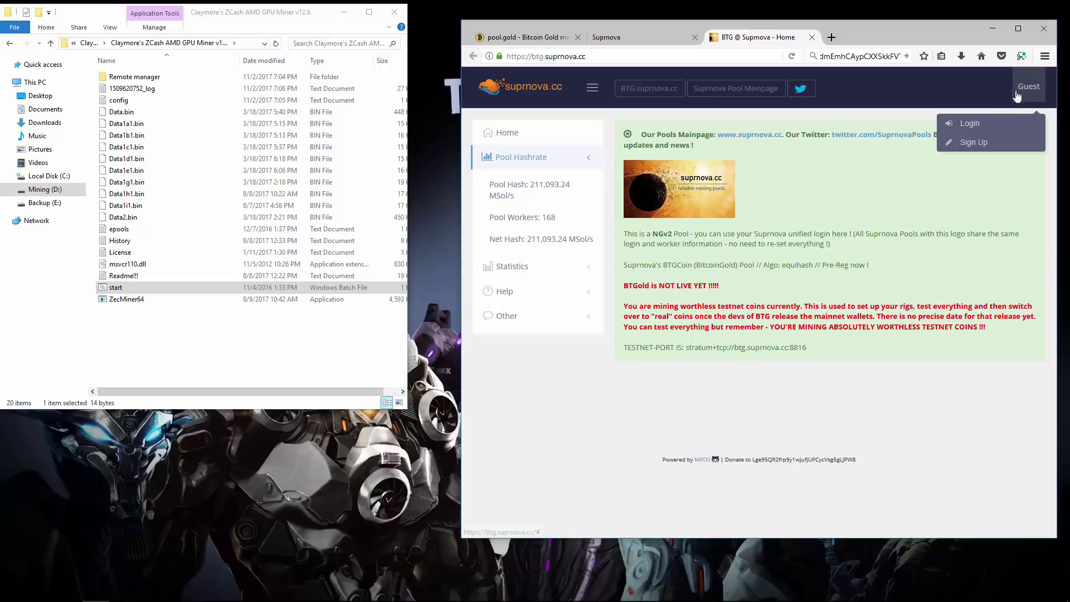
{"action": "left_click", "coordinate": [993, 126]}
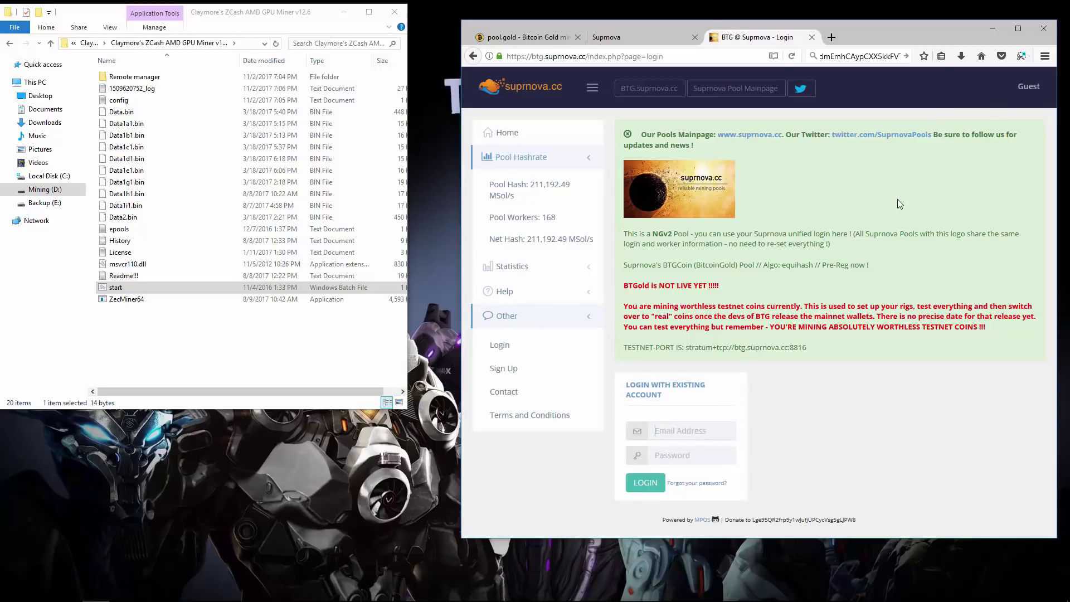
{"action": "left_click", "coordinate": [689, 431]}
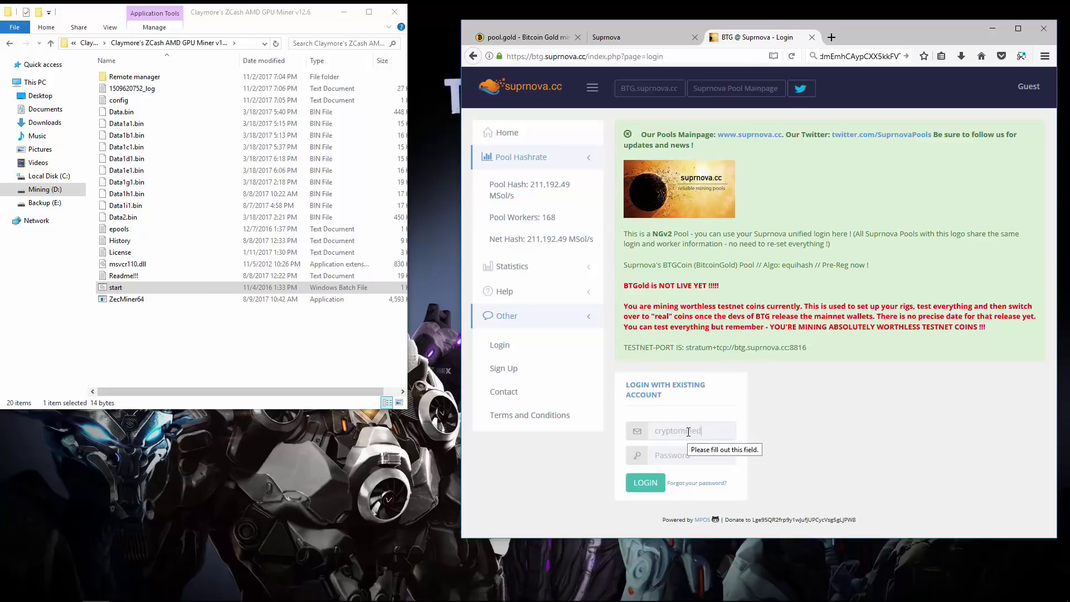
{"action": "left_click", "coordinate": [661, 485]}
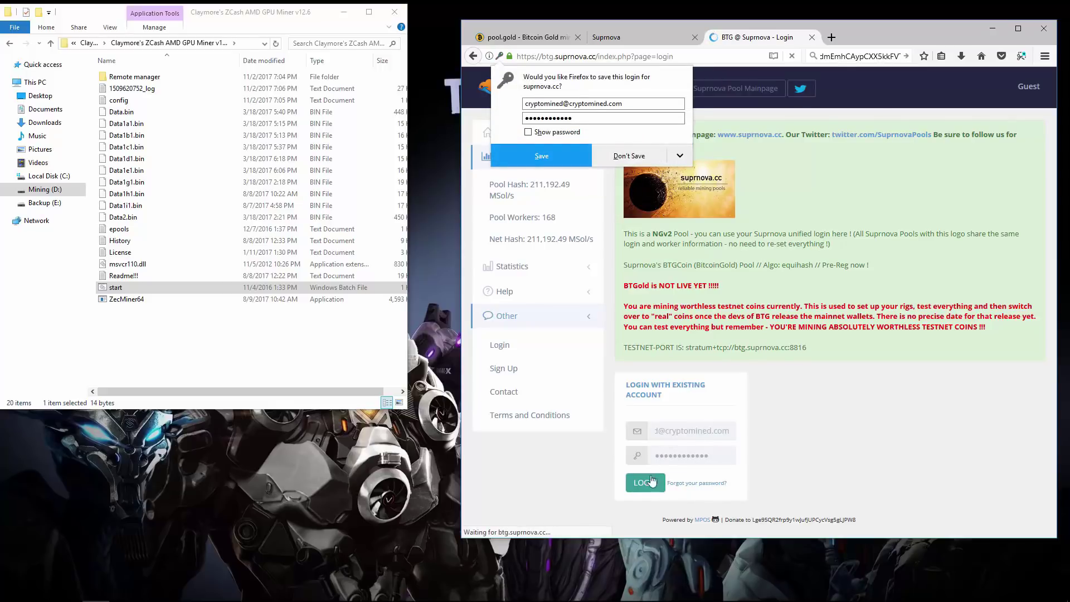
{"action": "left_click", "coordinate": [650, 159]}
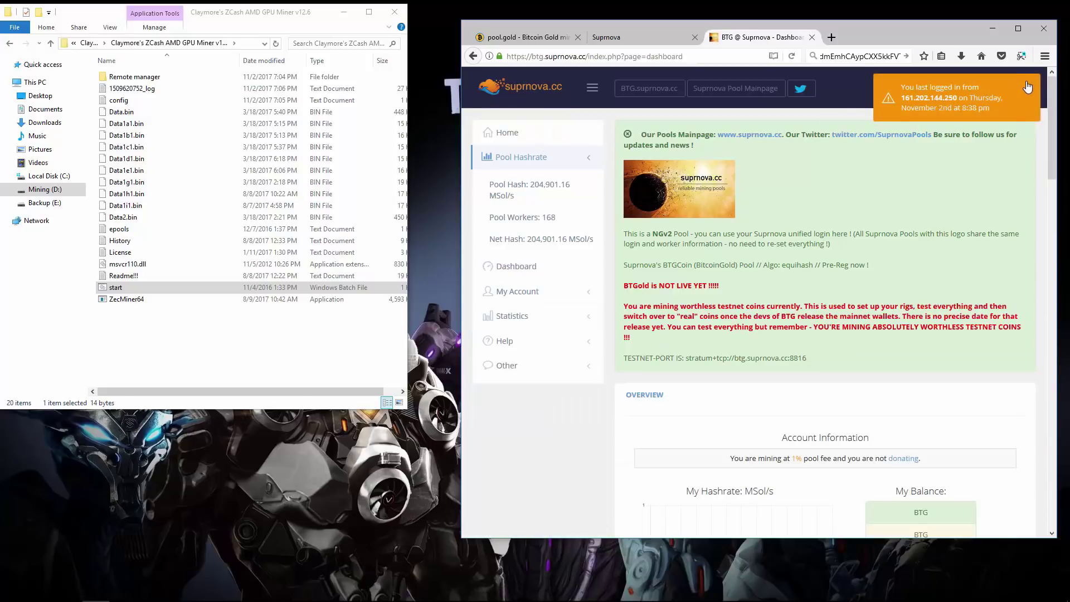
Go to the My Workers page under My Account
{"action": "left_click", "coordinate": [522, 295]}
{"action": "scroll", "coordinate": [525, 321], "scroll_direction": "down", "scroll_amount": 1}
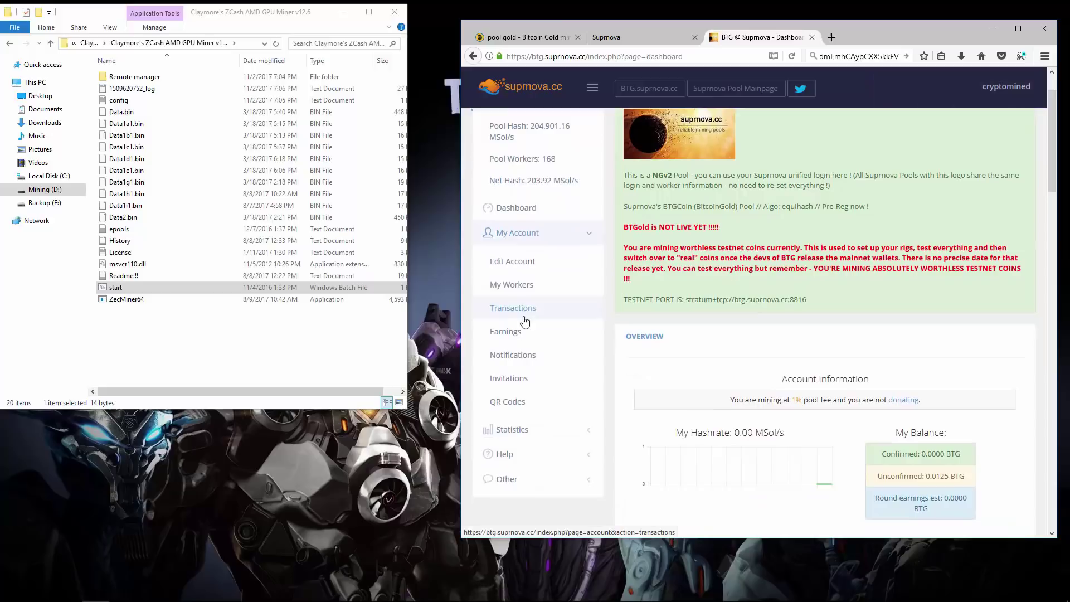
{"action": "left_click", "coordinate": [517, 285]}
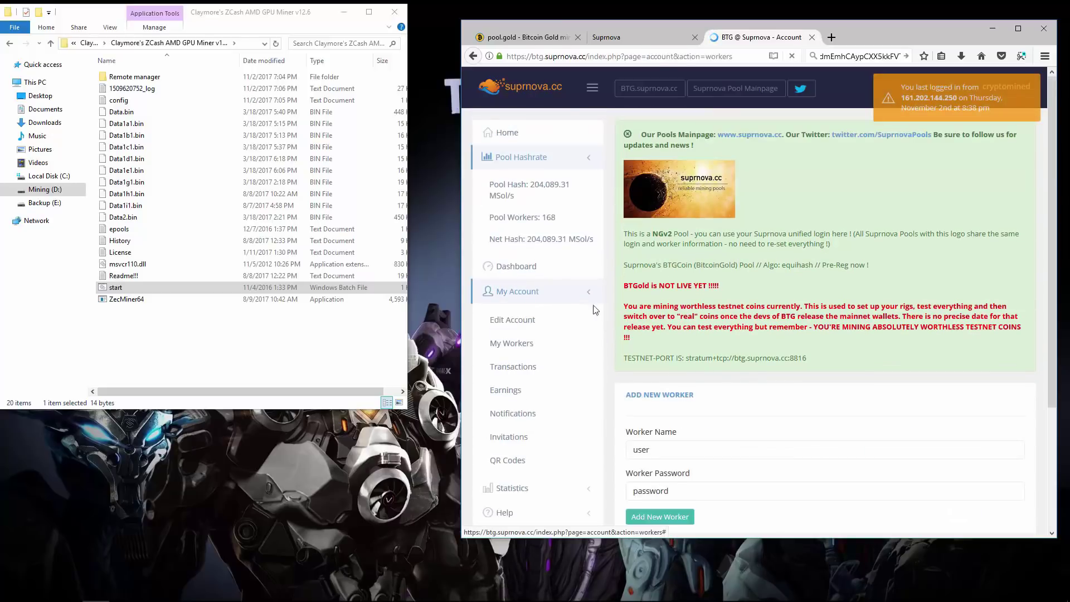
{"action": "scroll", "coordinate": [559, 298], "scroll_direction": "down", "scroll_amount": 3}
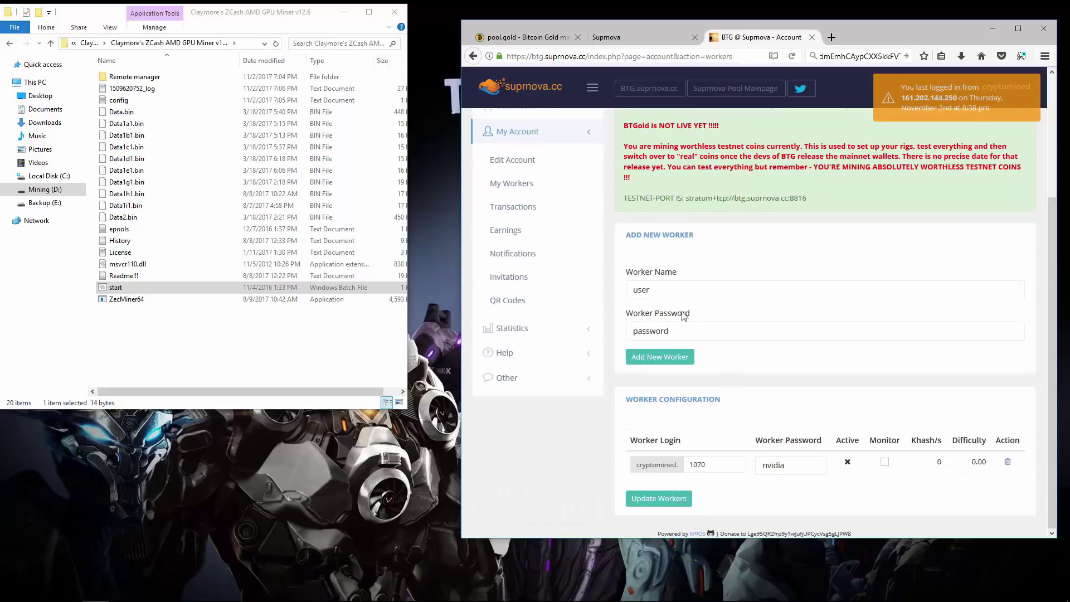
Add a worker named 580 with its worker password and check it in Worker Configuration
{"action": "left_click_drag", "start_coordinate": [658, 290], "coordinate": [623, 294]}
{"action": "type", "text": "58"}
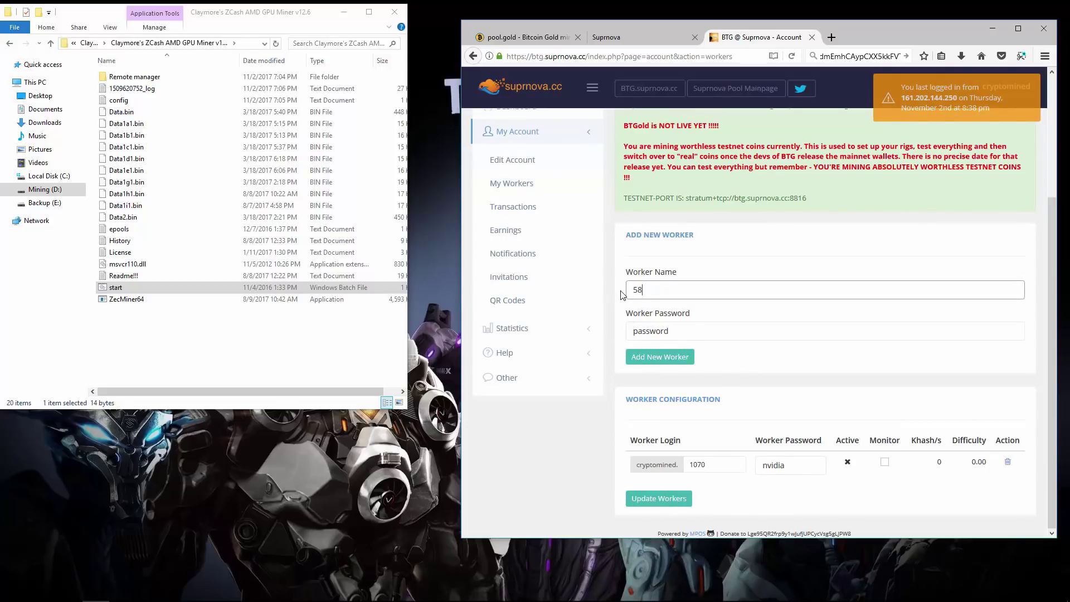
{"action": "type", "text": "0"}
{"action": "left_click_drag", "start_coordinate": [680, 332], "coordinate": [603, 329]}
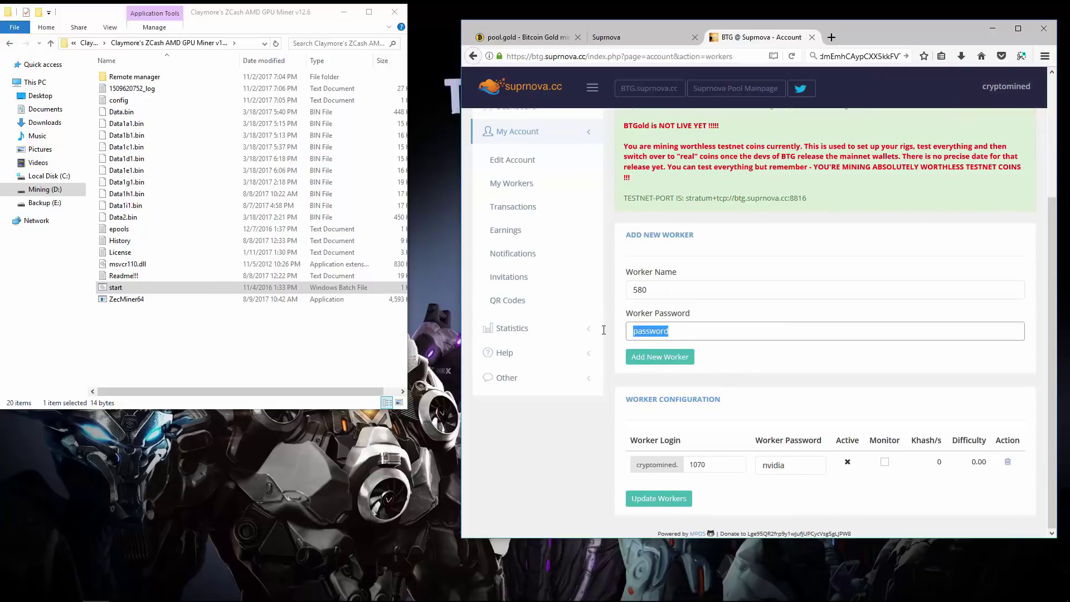
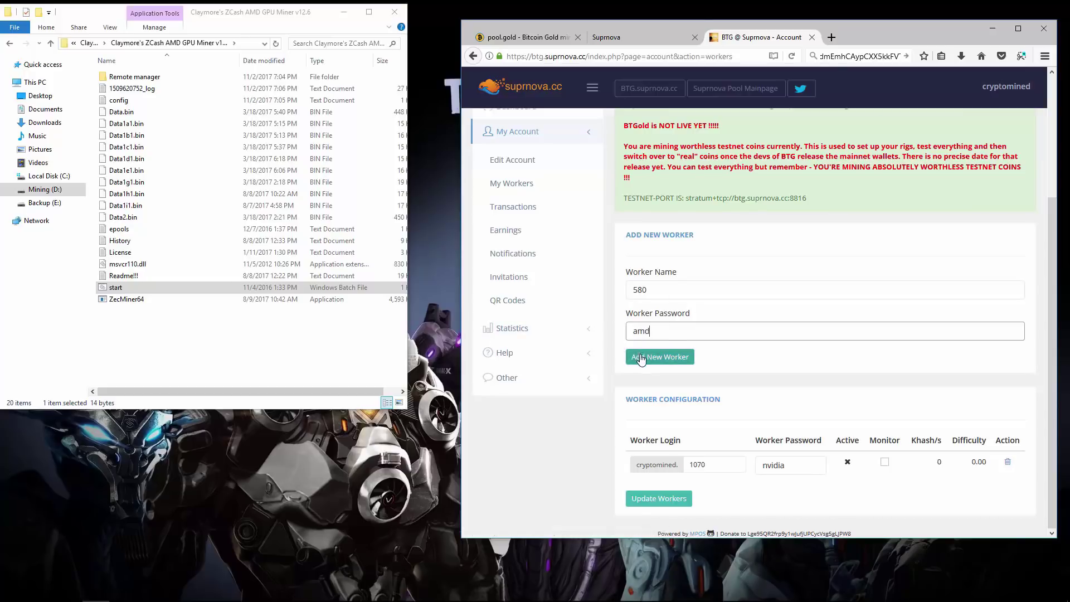
{"action": "left_click", "coordinate": [643, 360]}
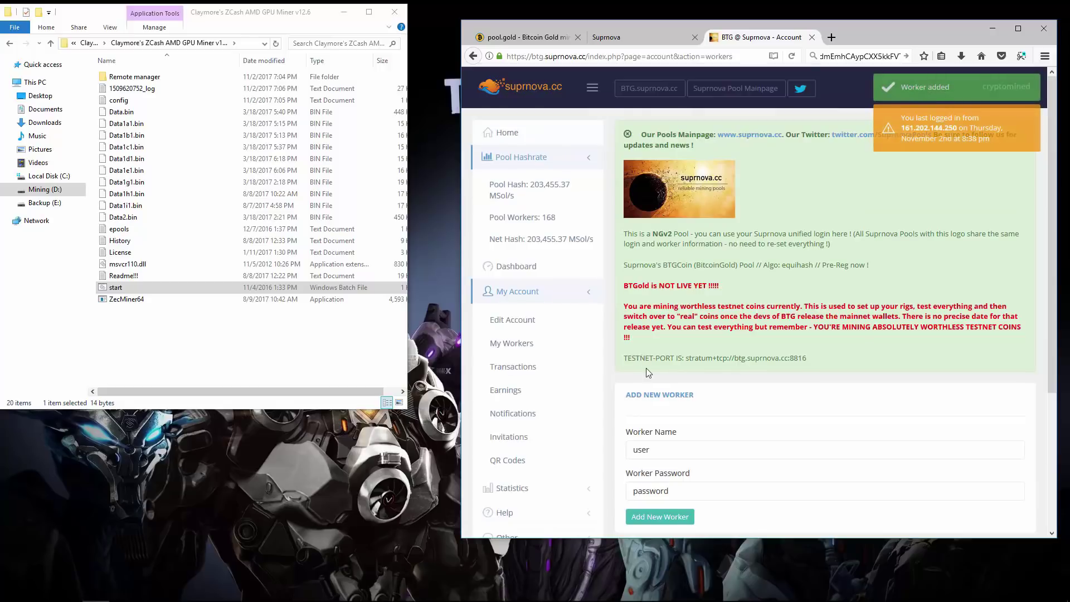
{"action": "scroll", "coordinate": [647, 376], "scroll_direction": "down", "scroll_amount": 5}
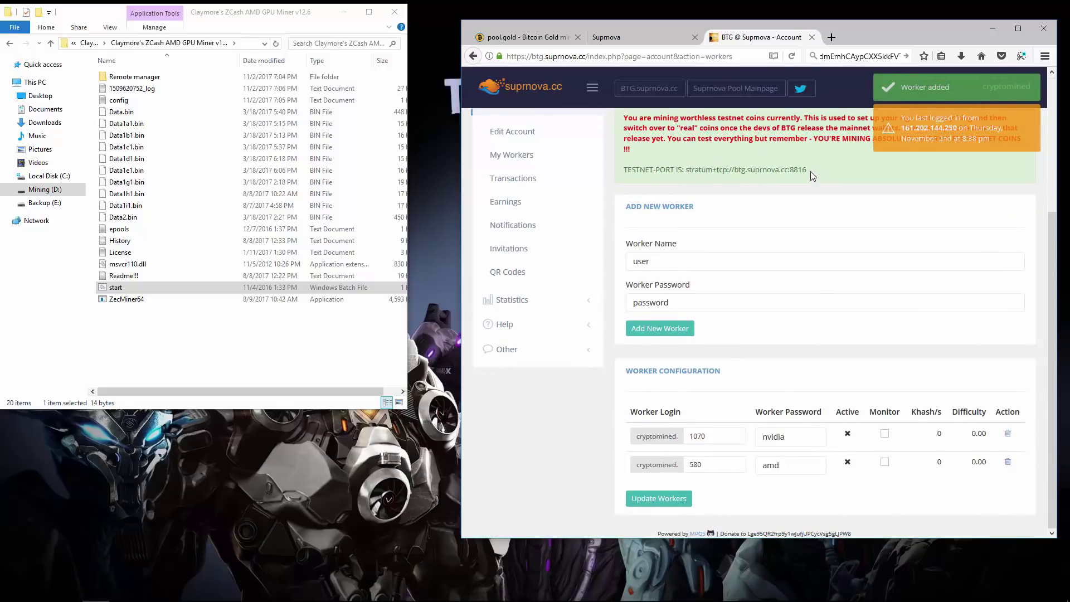
{"action": "left_click_drag", "start_coordinate": [810, 175], "coordinate": [626, 169]}
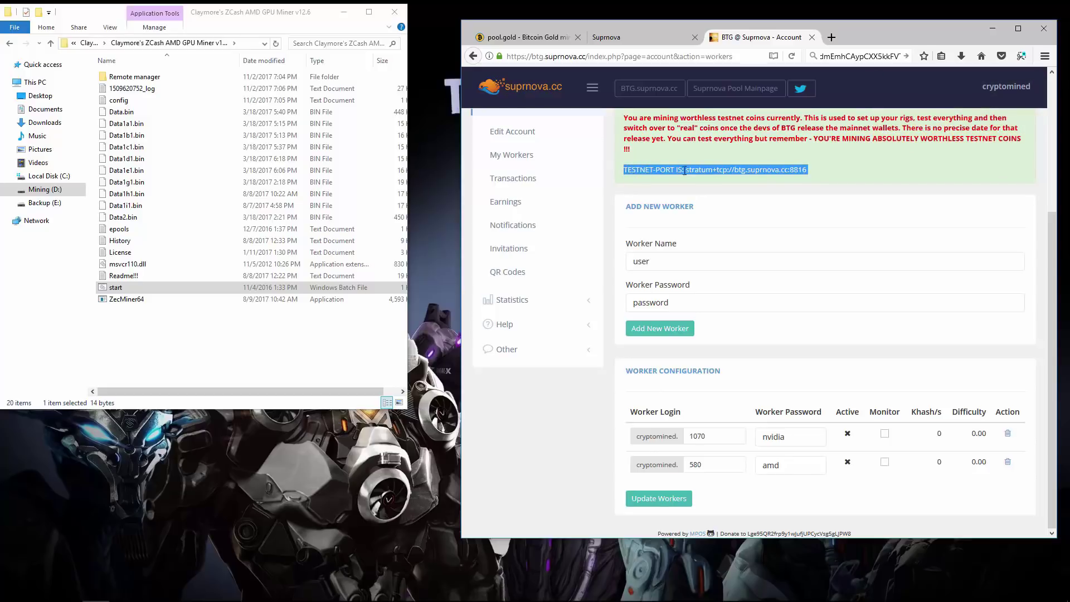
Open the miner's config in Notepad and move the editor to the left
{"action": "left_click", "coordinate": [780, 171]}
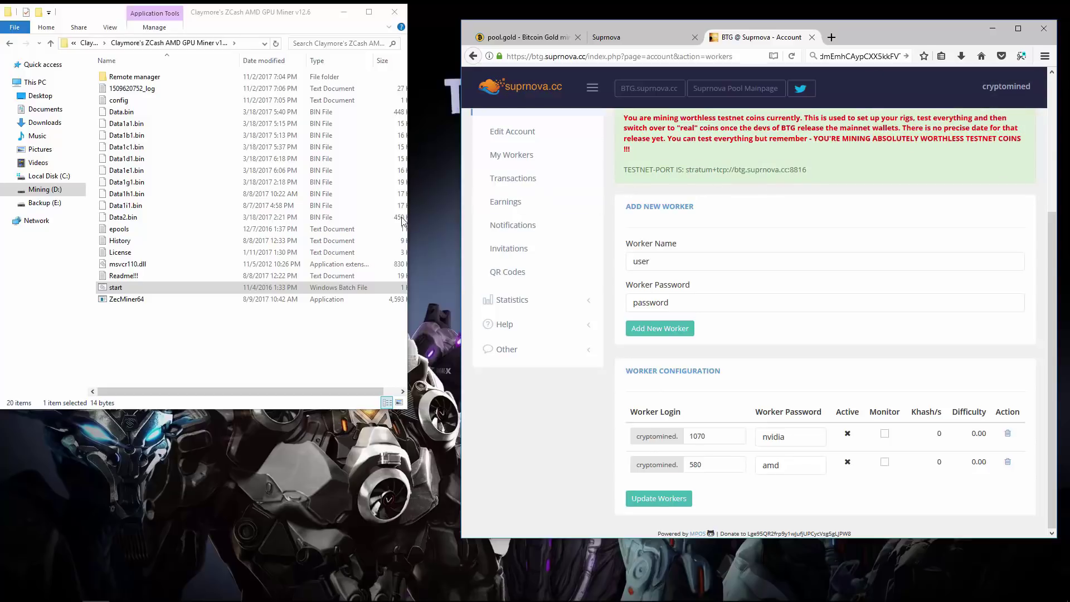
{"action": "left_click", "coordinate": [114, 286]}
{"action": "right_click", "coordinate": [123, 99]}
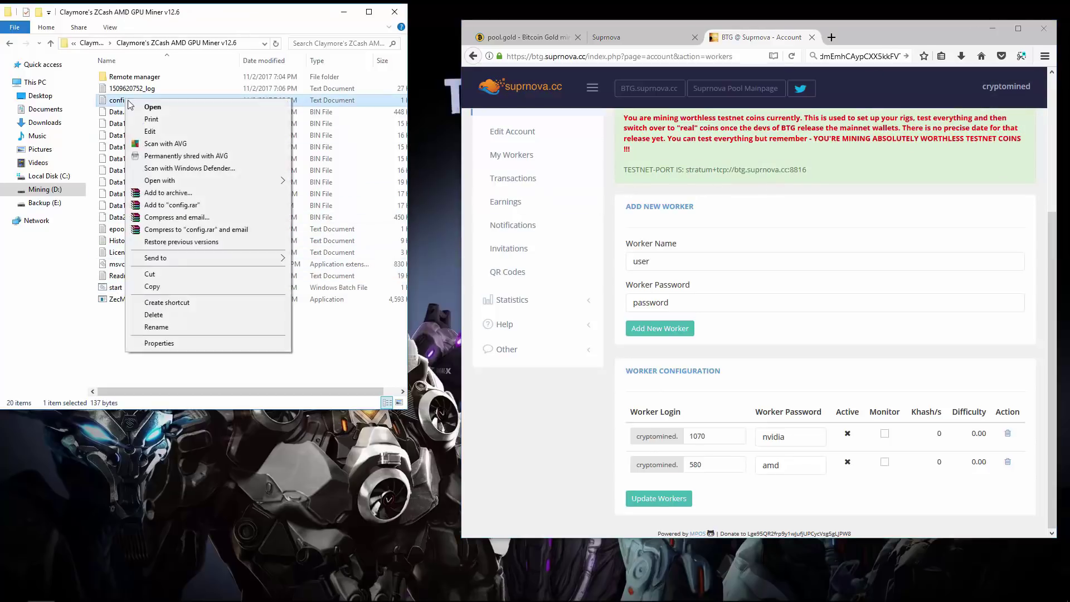
{"action": "left_click", "coordinate": [149, 132]}
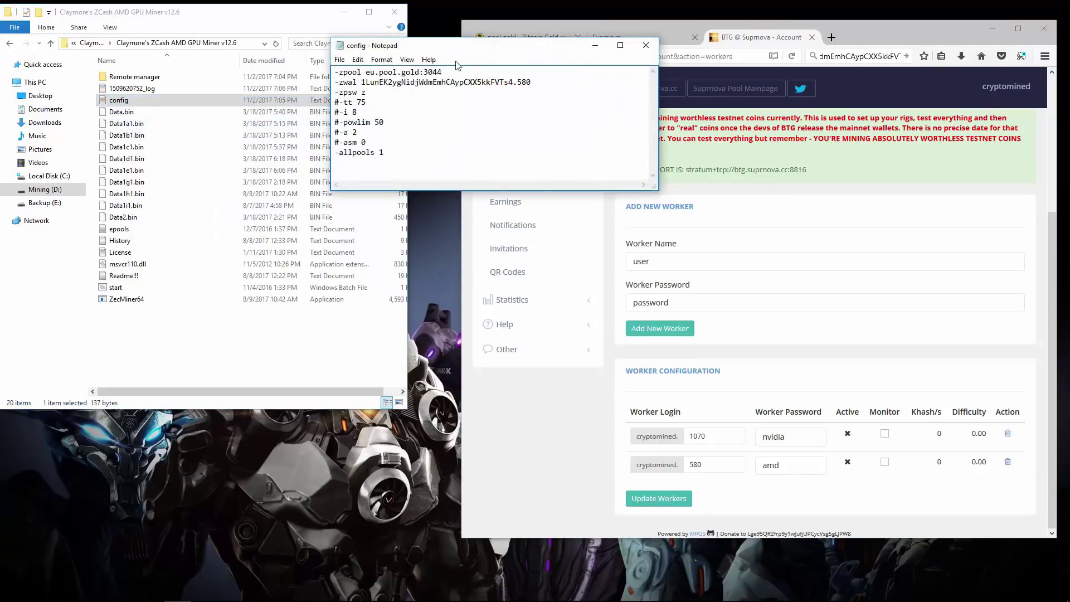
{"action": "left_click_drag", "start_coordinate": [476, 46], "coordinate": [296, 99]}
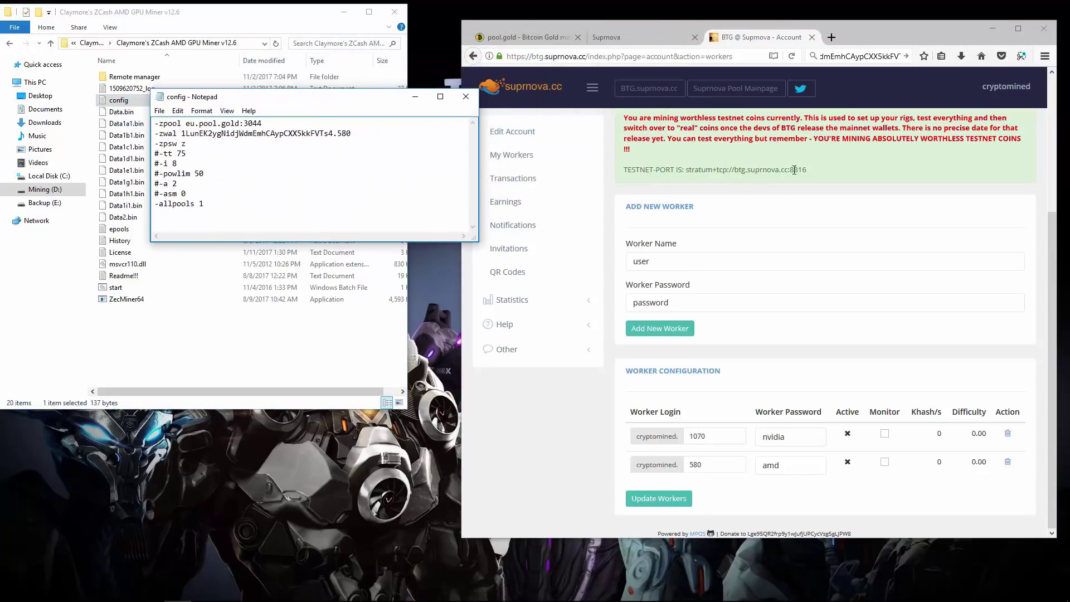
Replace the eu.pool.gold:3044 pool address with btg.suprnova.cc:8816
{"action": "left_click_drag", "start_coordinate": [807, 169], "coordinate": [739, 169]}
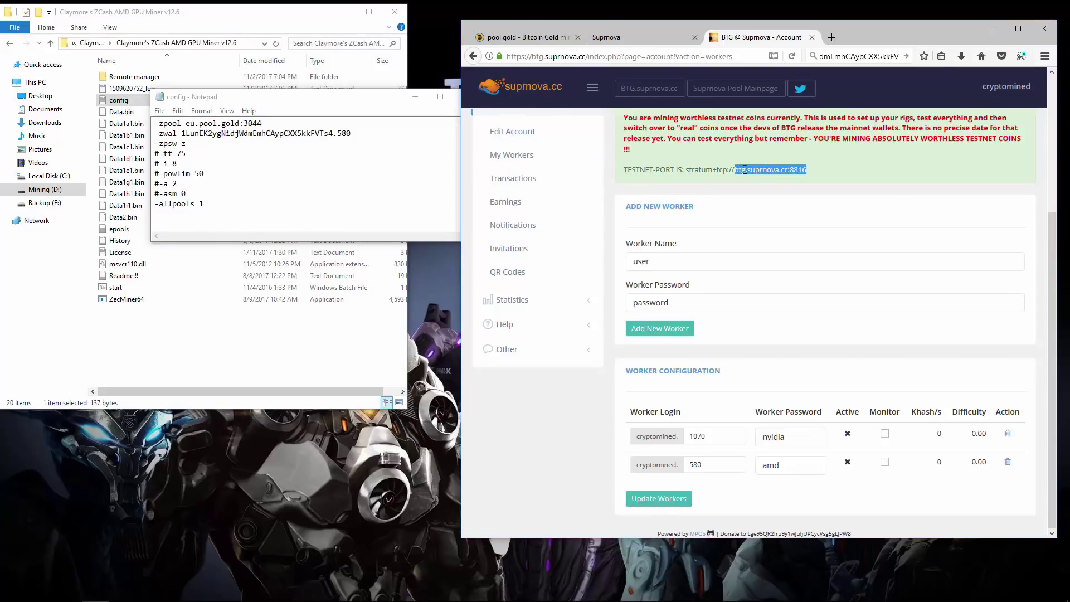
{"action": "right_click", "coordinate": [744, 169]}
{"action": "left_click", "coordinate": [764, 178]}
{"action": "left_click_drag", "start_coordinate": [185, 123], "coordinate": [256, 123]}
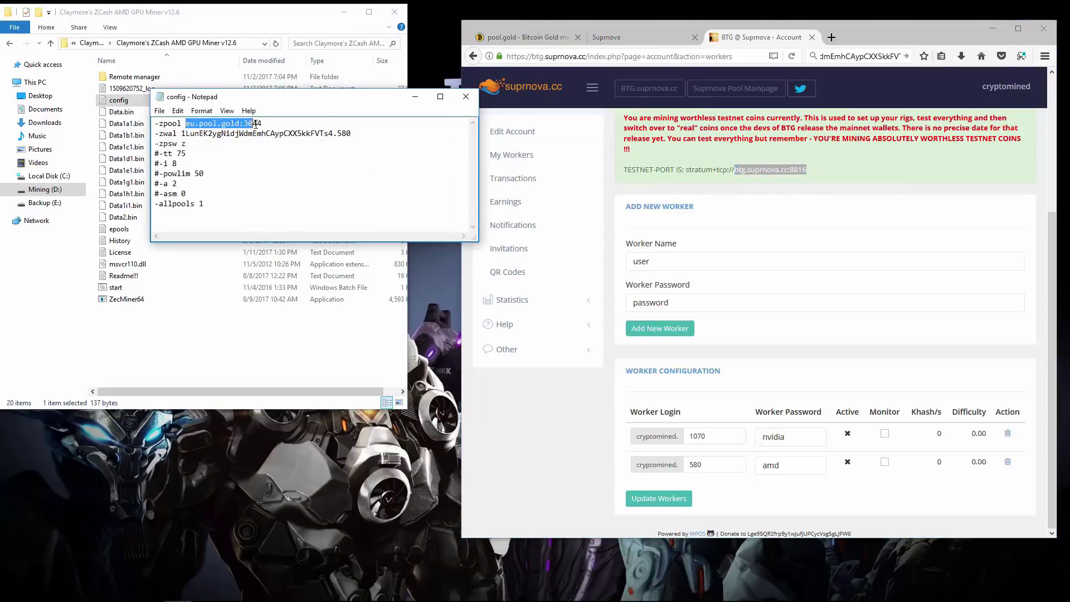
{"action": "right_click", "coordinate": [257, 123]}
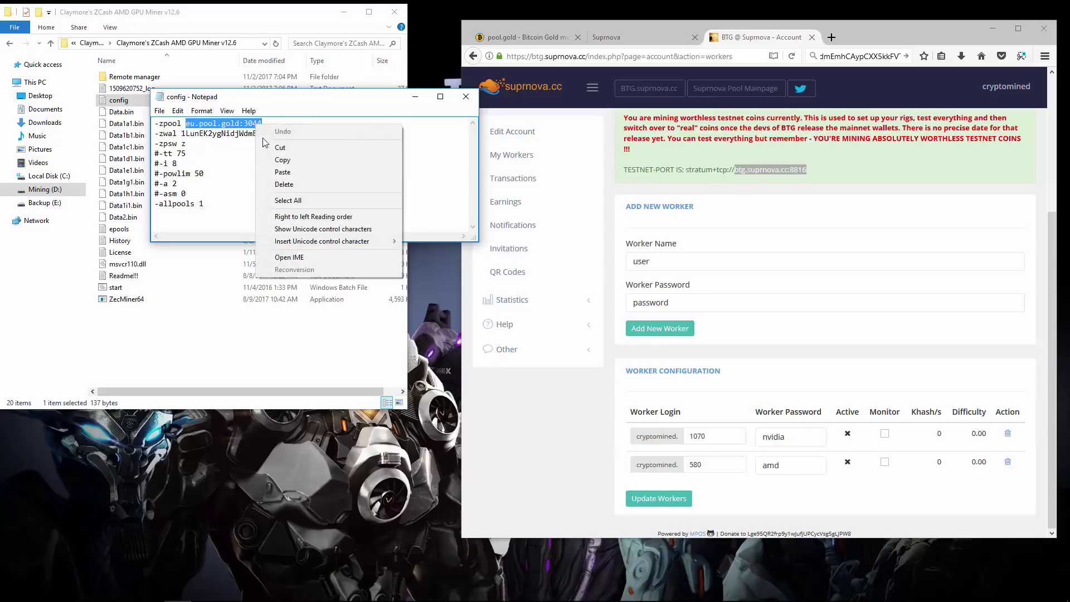
{"action": "left_click", "coordinate": [280, 167]}
Replace the -zwal wallet with the account's 580 worker login, then save and close
{"action": "left_click_drag", "start_coordinate": [183, 133], "coordinate": [332, 137]}
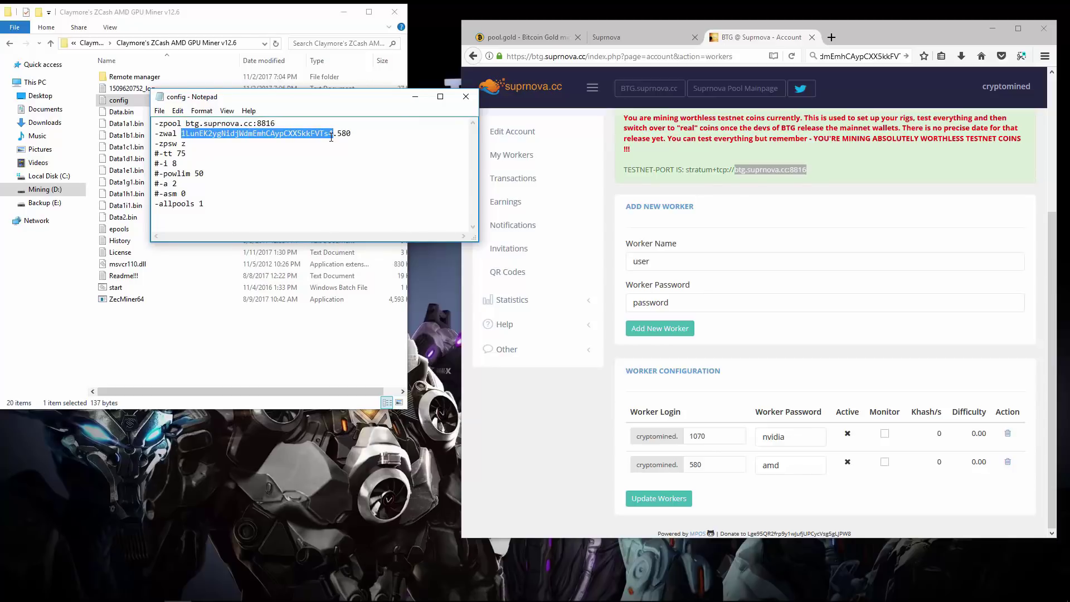
{"action": "type", "text": "cryptomine4d"}
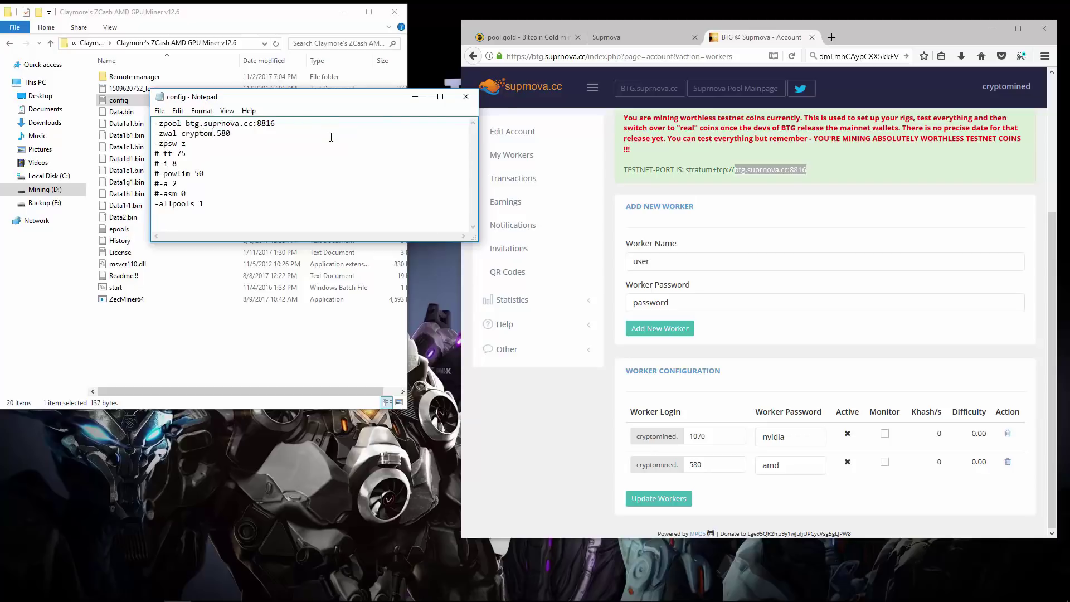
{"action": "key", "text": "BackSpace"}
{"action": "key", "text": "BackSpace"}
{"action": "type", "text": "d"}
{"action": "left_click", "coordinate": [159, 111]}
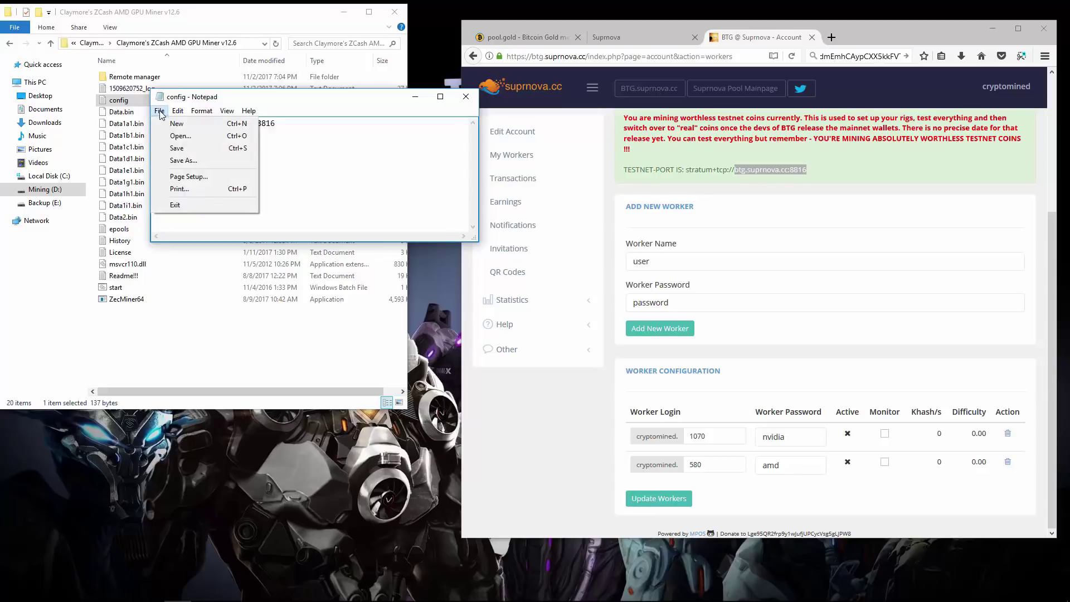
{"action": "left_click", "coordinate": [168, 146]}
{"action": "left_click", "coordinate": [466, 96]}
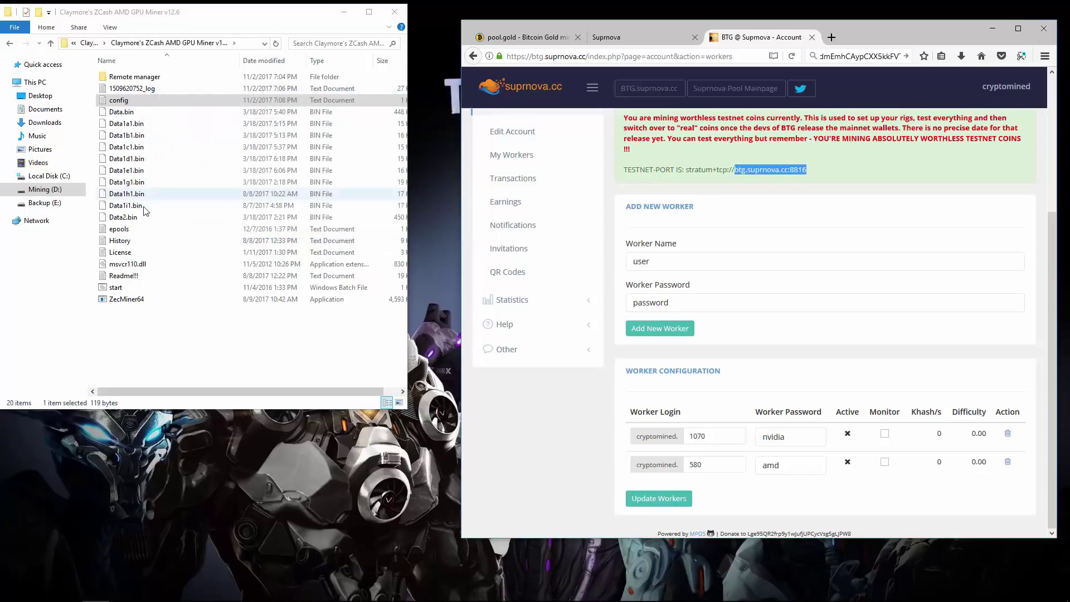
{"action": "left_click", "coordinate": [114, 287]}
Launch the miner from start.bat and enlarge its console window
{"action": "double_click", "coordinate": [118, 289]}
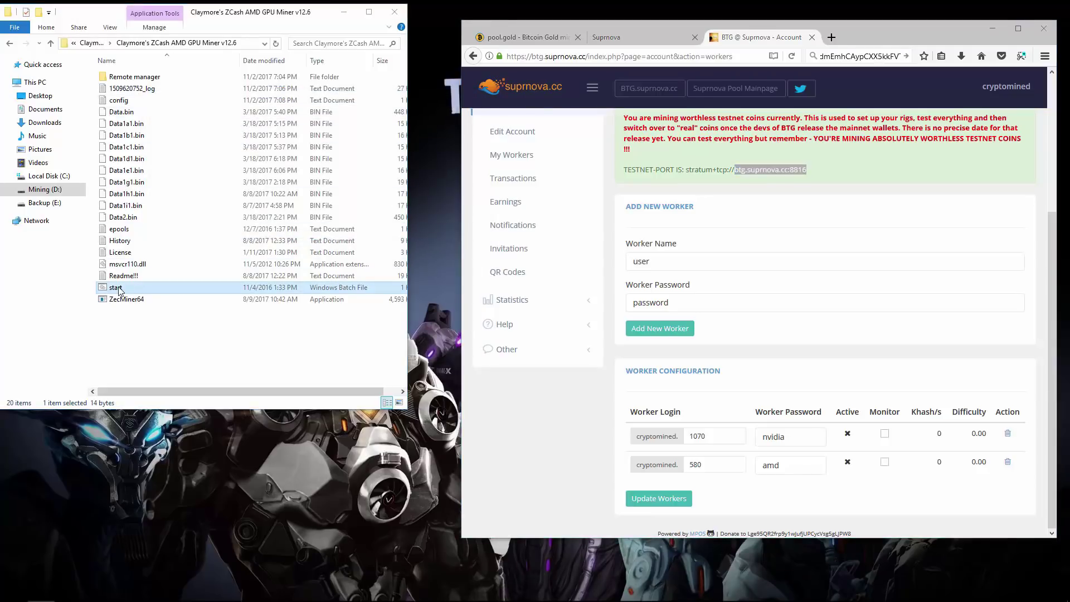
{"action": "left_click_drag", "start_coordinate": [213, 28], "coordinate": [195, 24]}
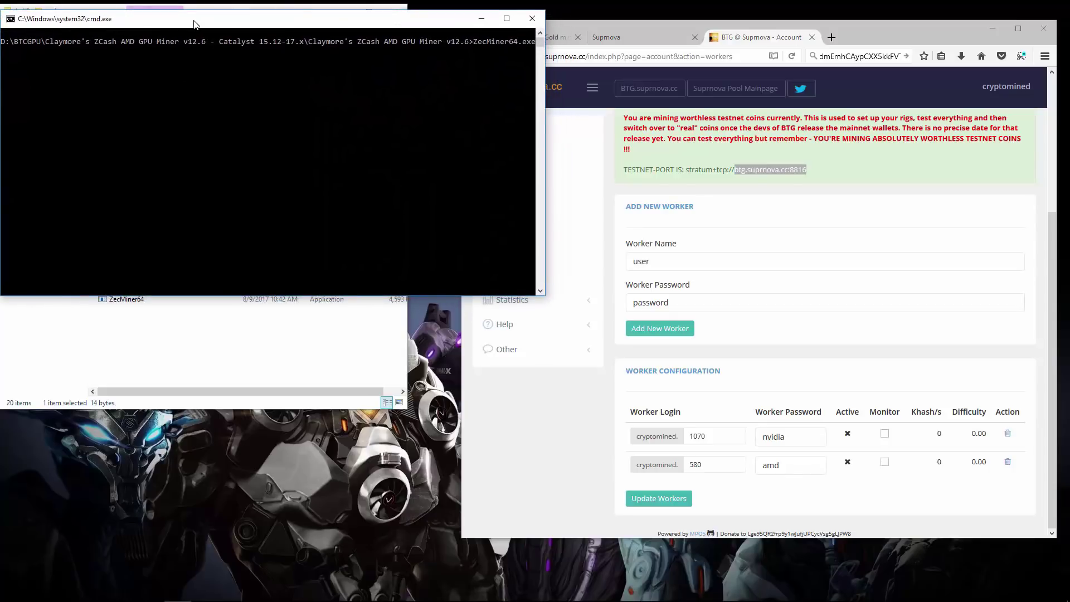
{"action": "left_click_drag", "start_coordinate": [281, 295], "coordinate": [282, 564]}
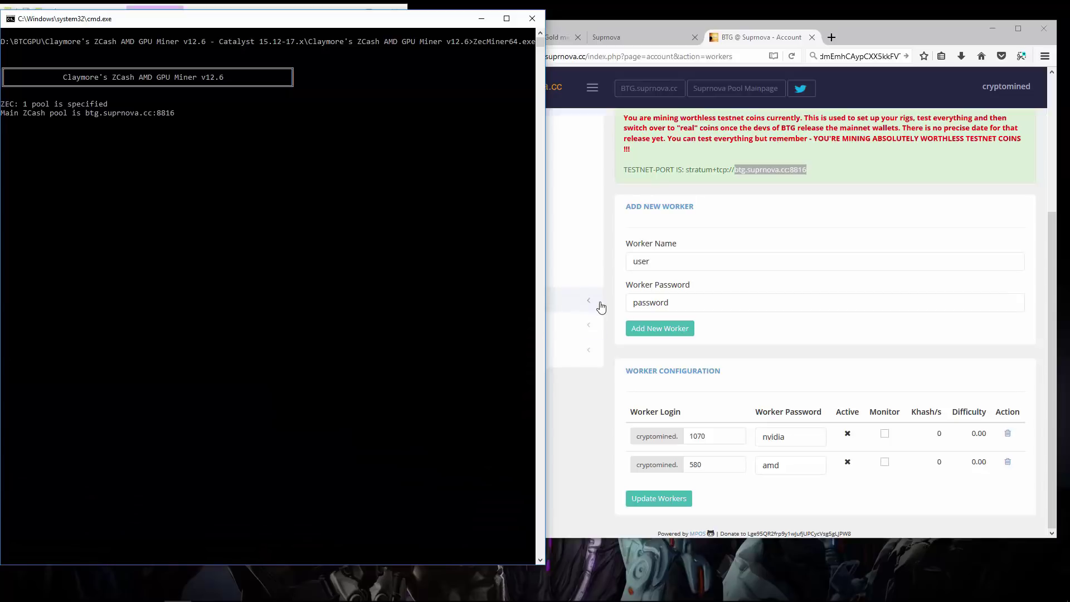
On Suprnova's Getting Started guide, compare recommended port 8861 with testnet port 8816
{"action": "left_click", "coordinate": [593, 256]}
{"action": "left_click", "coordinate": [569, 279]}
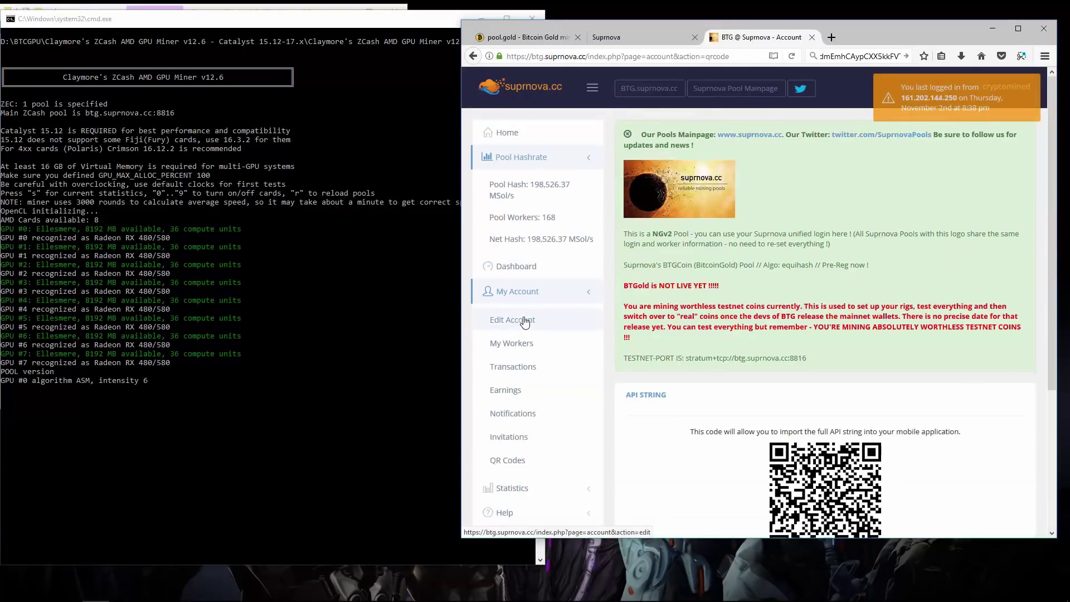
{"action": "scroll", "coordinate": [569, 333], "scroll_direction": "down", "scroll_amount": 3}
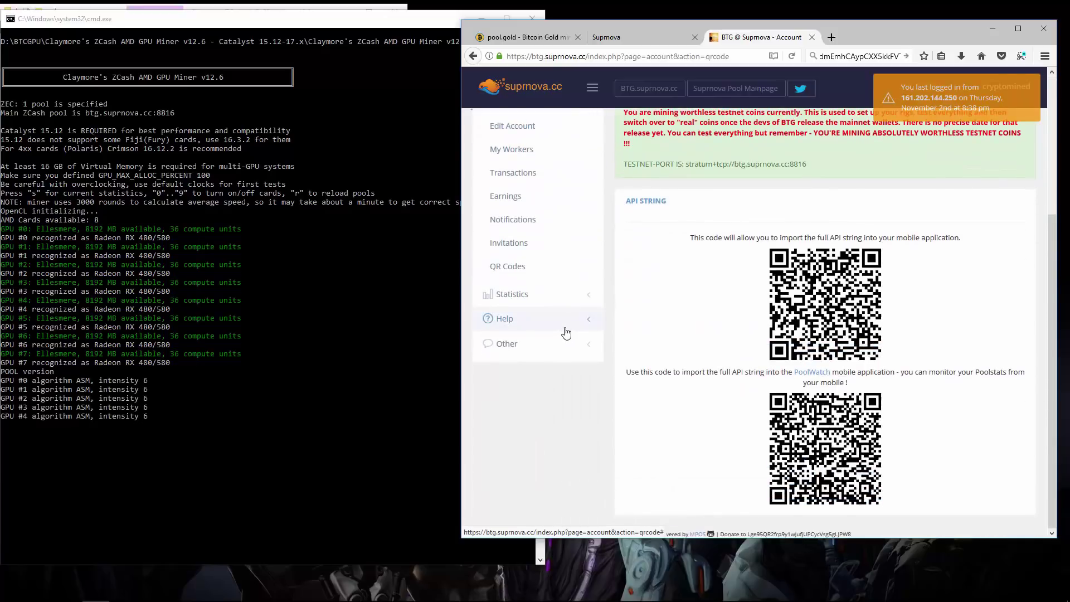
{"action": "left_click", "coordinate": [508, 318]}
{"action": "left_click", "coordinate": [523, 347]}
{"action": "scroll", "coordinate": [624, 339], "scroll_direction": "down", "scroll_amount": 3}
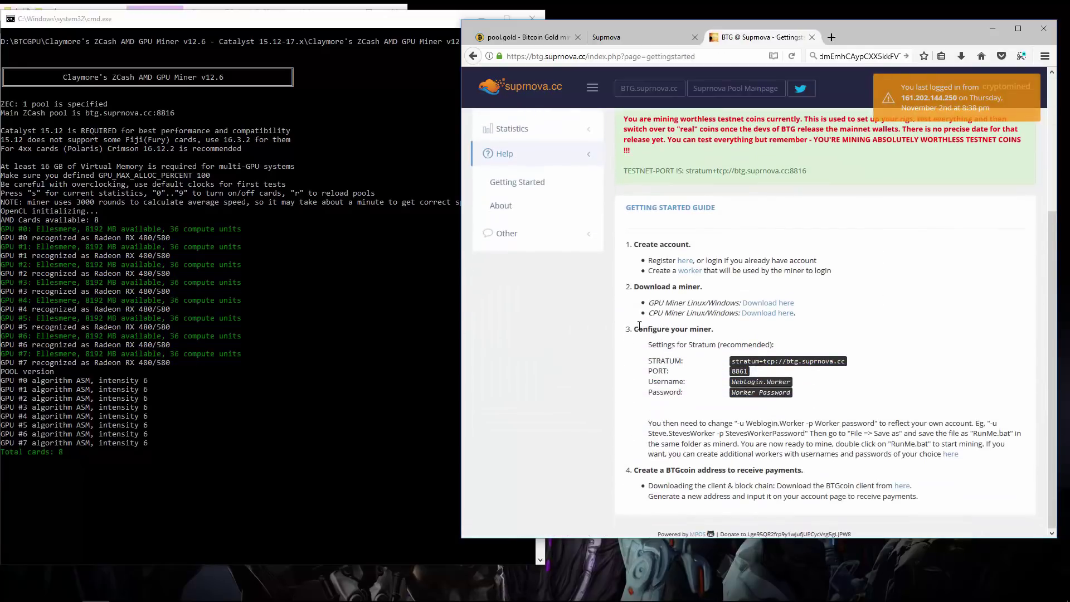
{"action": "left_click_drag", "start_coordinate": [731, 371], "coordinate": [748, 372]}
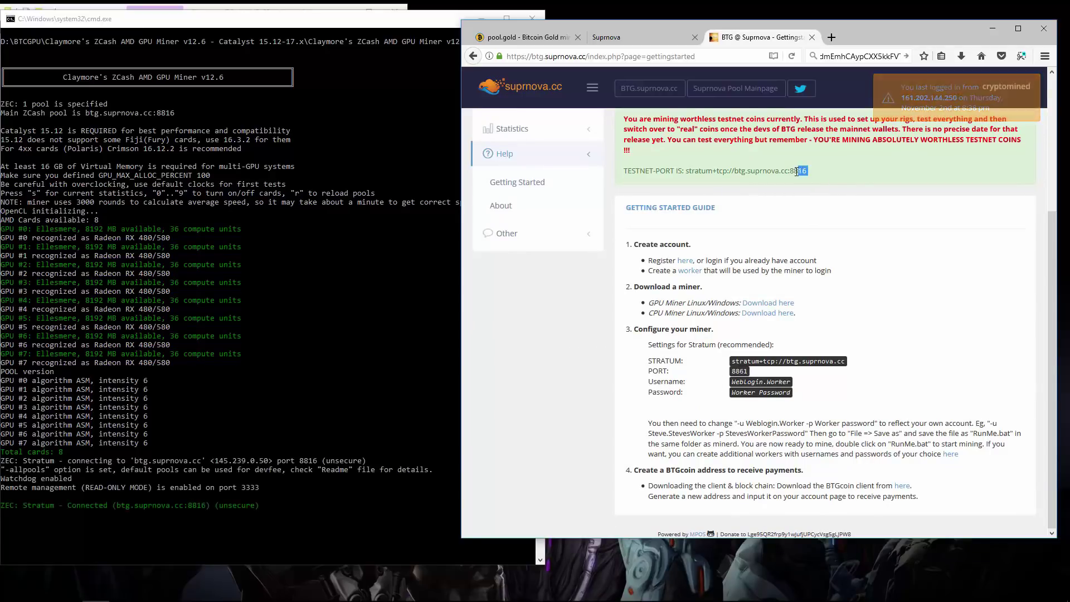
{"action": "left_click_drag", "start_coordinate": [789, 171], "coordinate": [800, 184]}
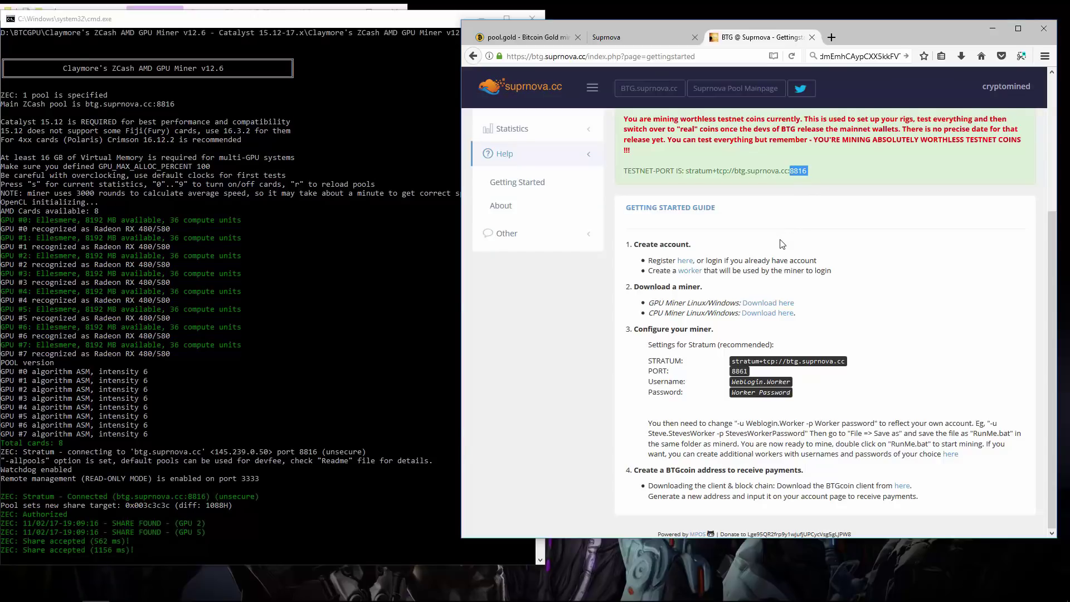
{"action": "scroll", "coordinate": [780, 245], "scroll_direction": "up", "scroll_amount": 3}
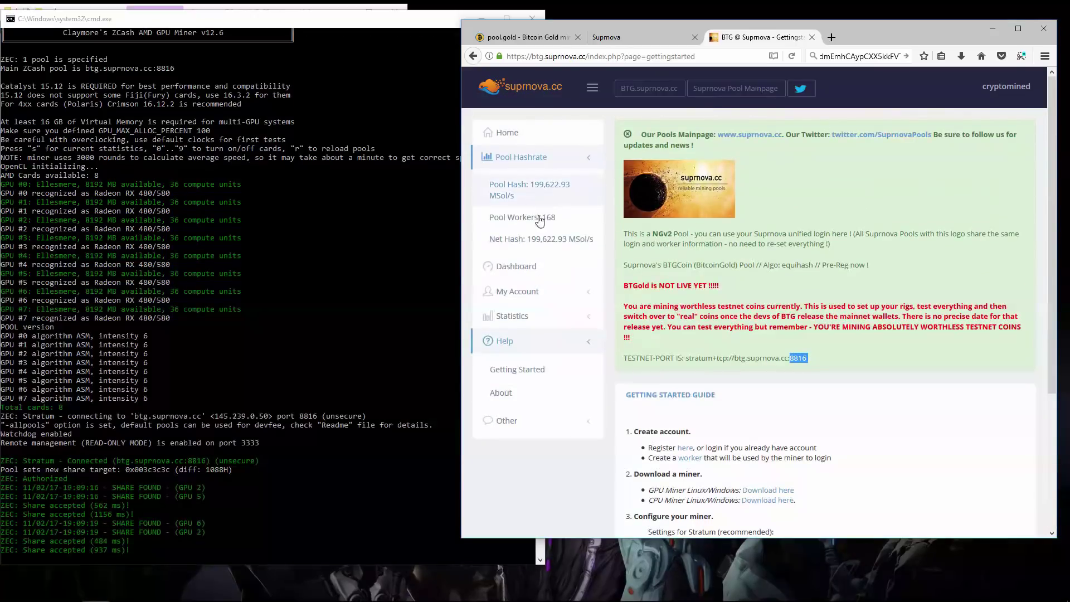
View the dashboard's worker table showing worker 580 hashing at 53,687.09
{"action": "left_click", "coordinate": [524, 268]}
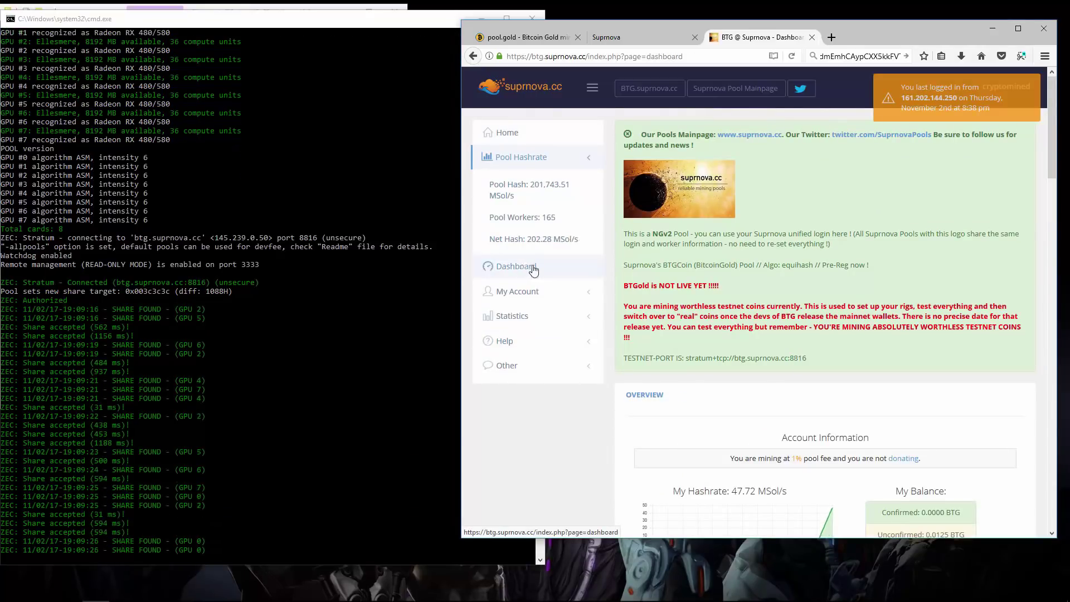
{"action": "scroll", "coordinate": [659, 274], "scroll_direction": "down", "scroll_amount": 5}
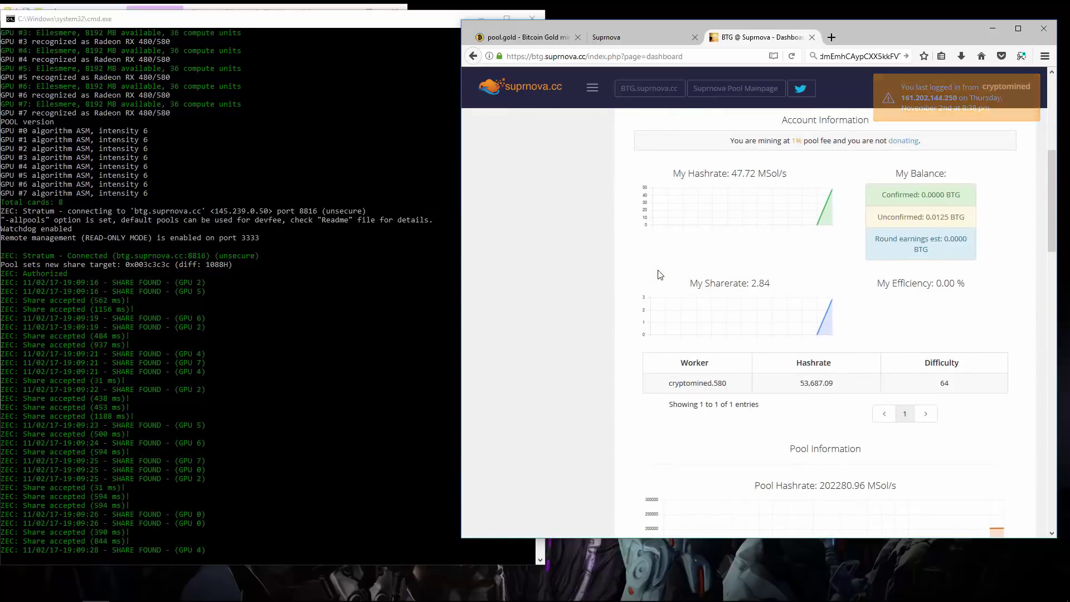
{"action": "left_click_drag", "start_coordinate": [667, 383], "coordinate": [834, 382]}
{"action": "left_click", "coordinate": [938, 384]}
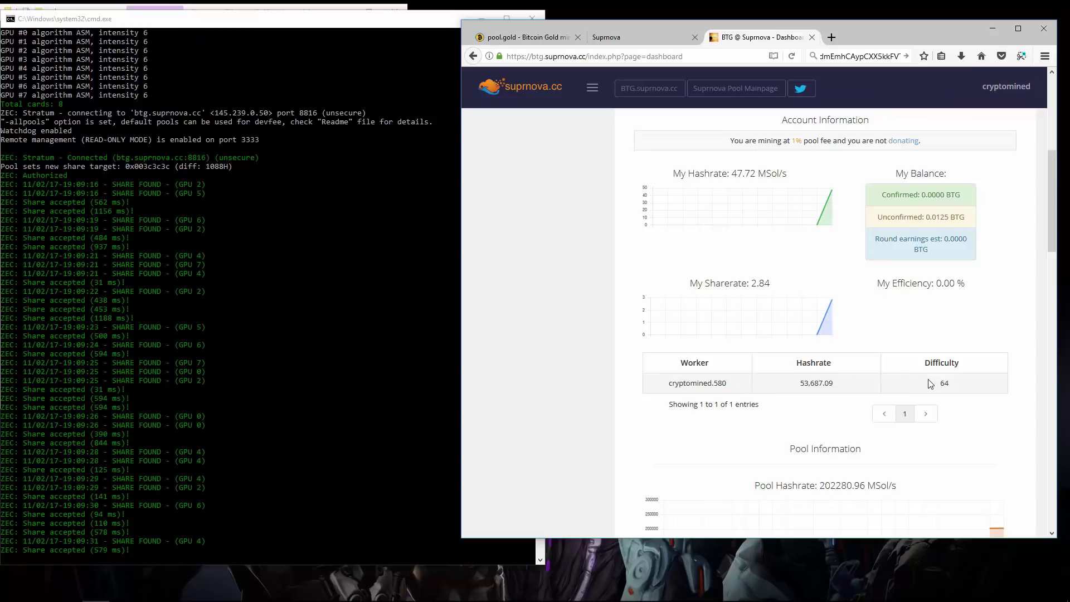